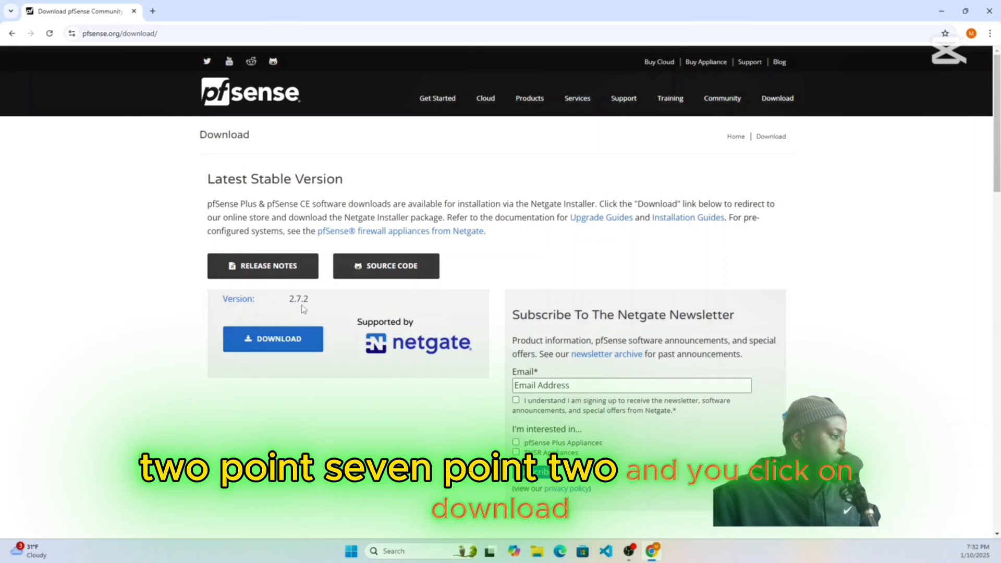
Open the pfSense 2.7.2 download and add the Netgate Installer with the AMD64 ISO IPMI/Virtual Machines image to the cart.
click(300, 339)
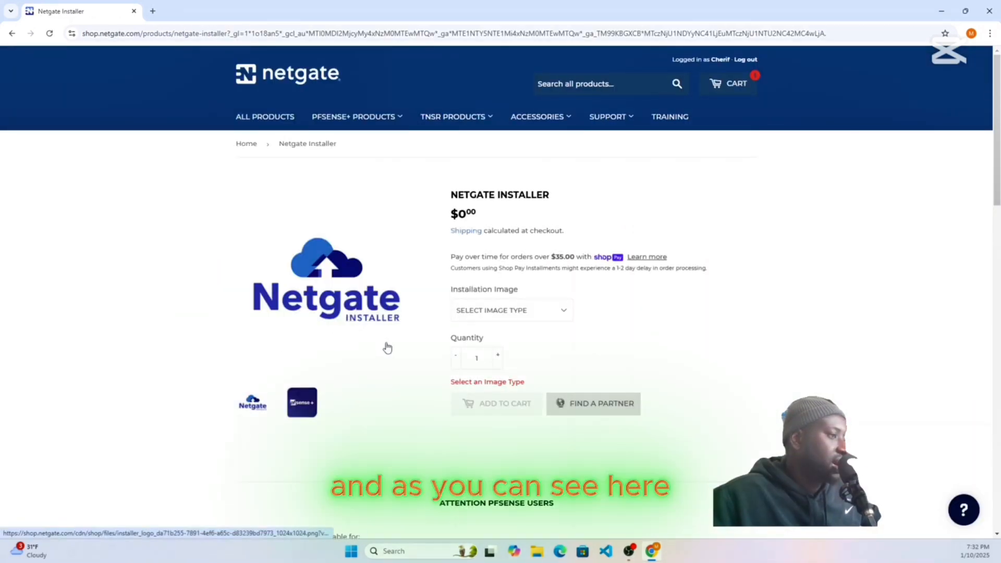
click(565, 314)
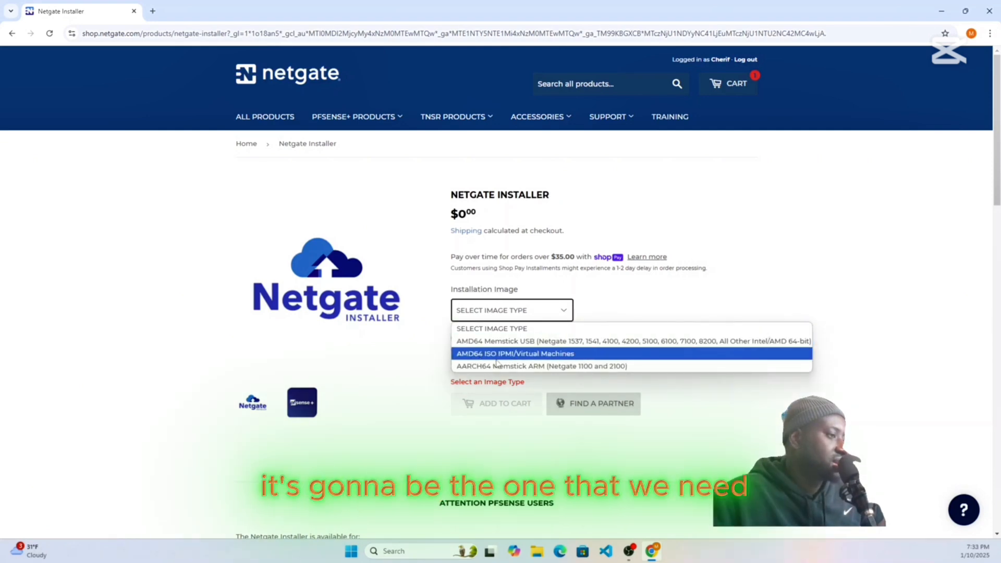
click(531, 354)
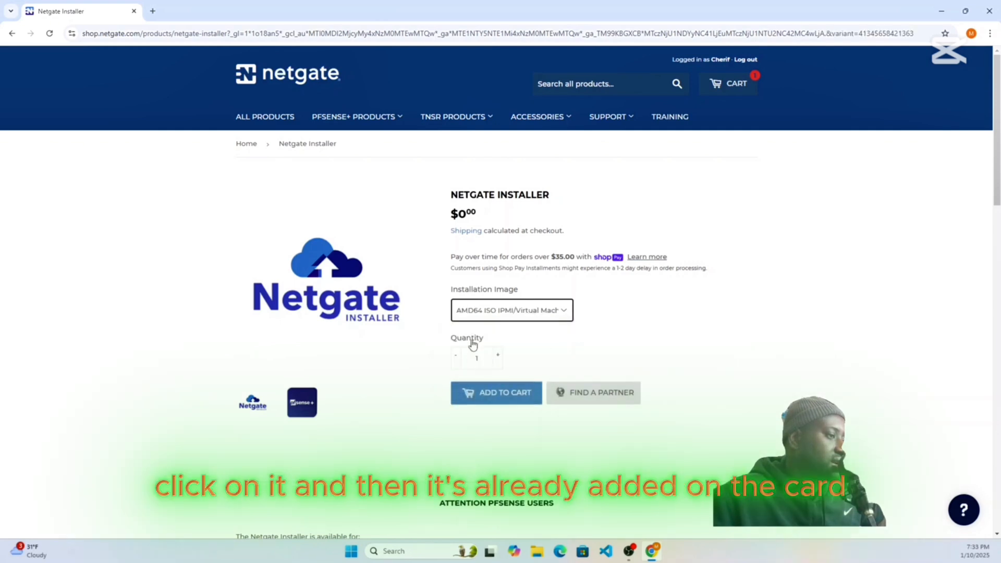
click(504, 399)
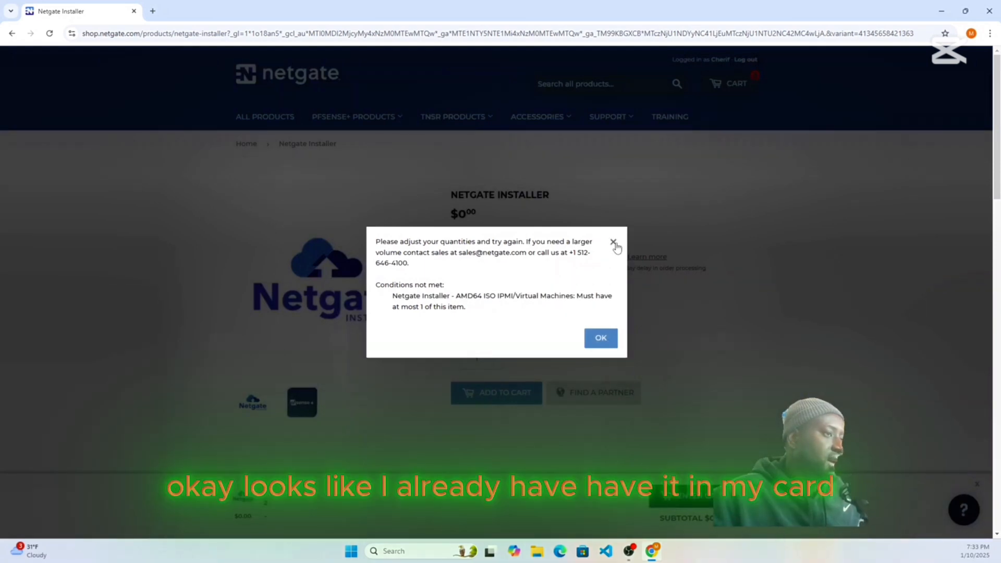
click(600, 338)
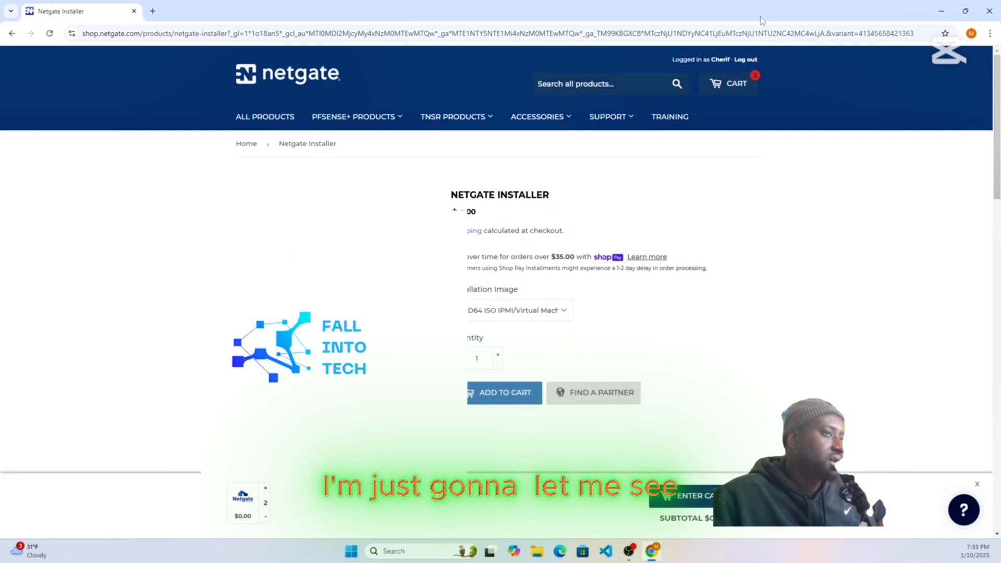
Set the Netgate Installer quantity in the shopping cart to 1 and update the cart.
click(736, 85)
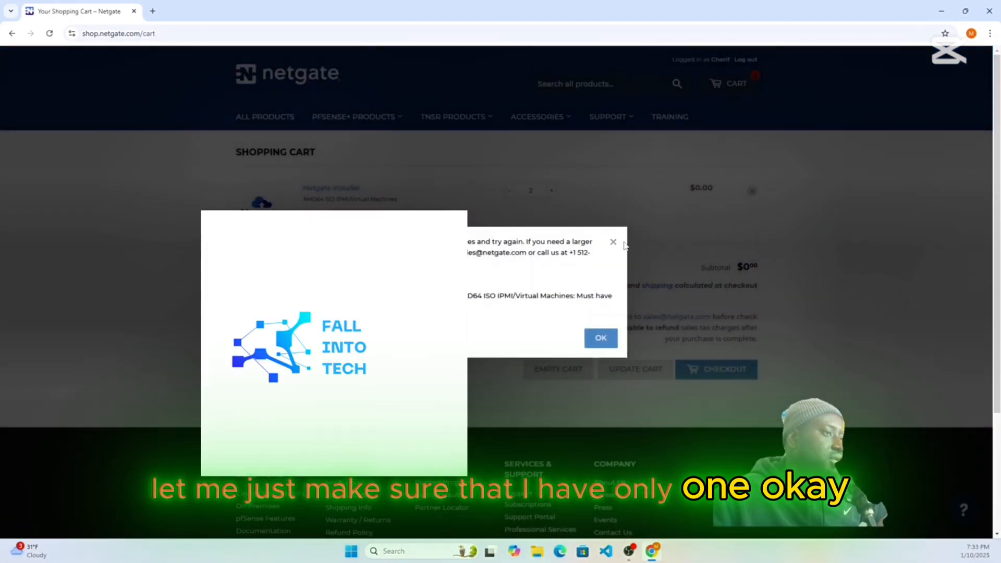
click(613, 243)
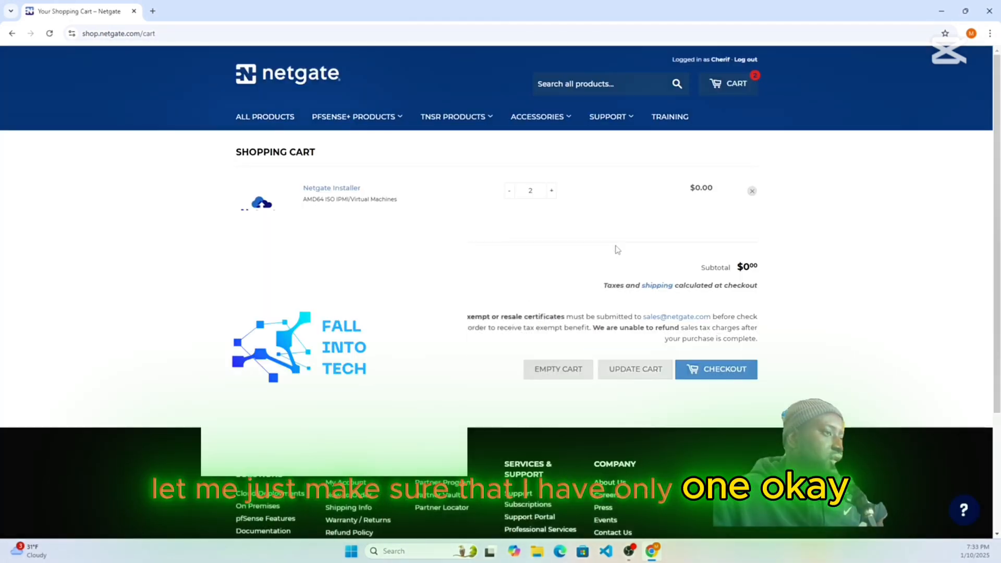
click(506, 193)
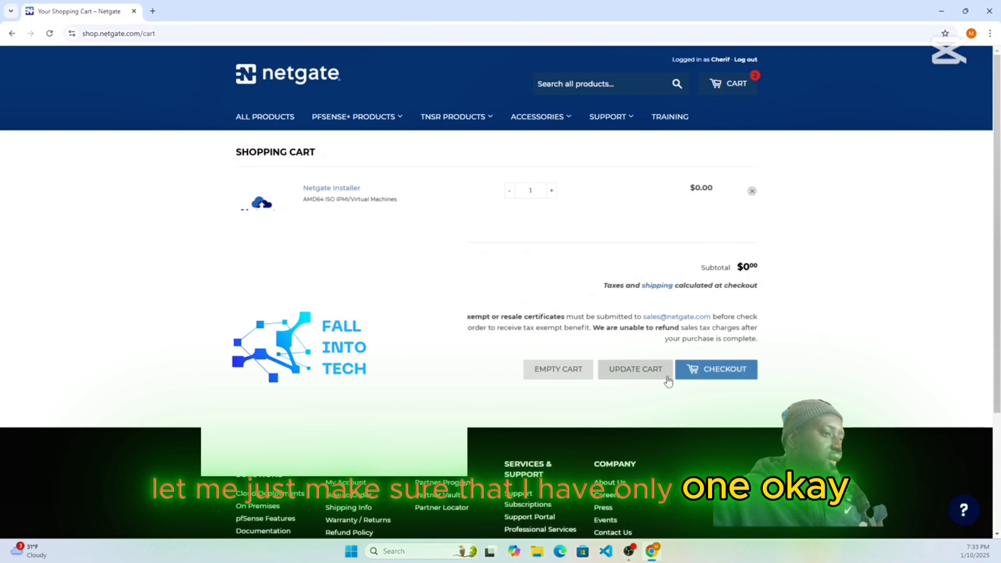
click(645, 370)
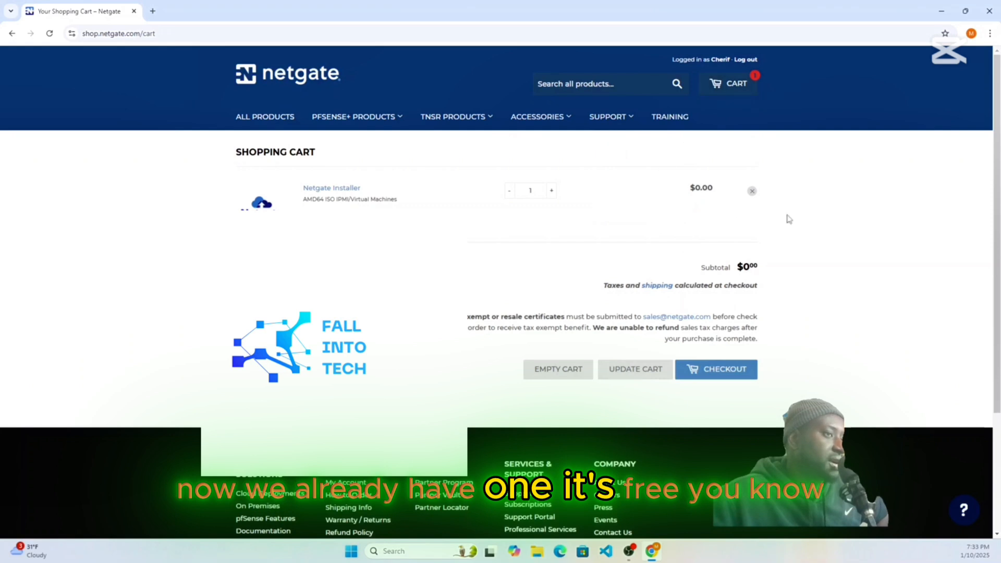
Check out the free Netgate Installer order, download netgate-installer-amd64.iso.gz and show the browser's downloads.
click(722, 374)
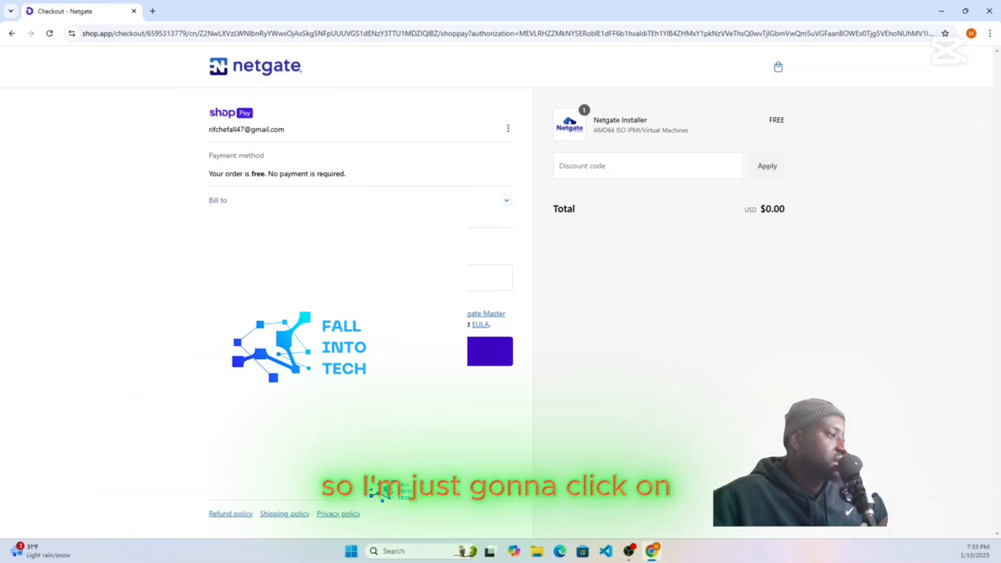
click(490, 351)
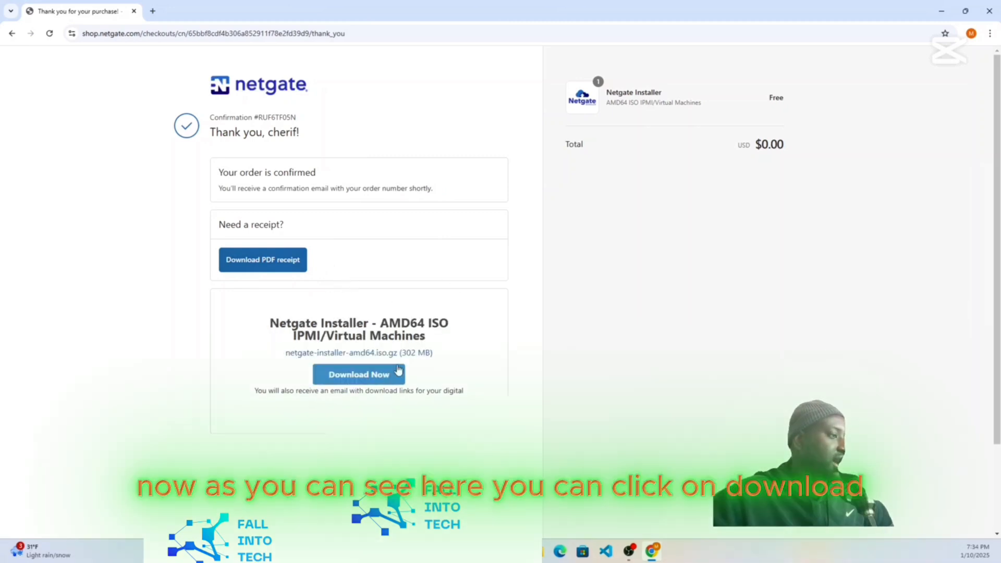
click(358, 377)
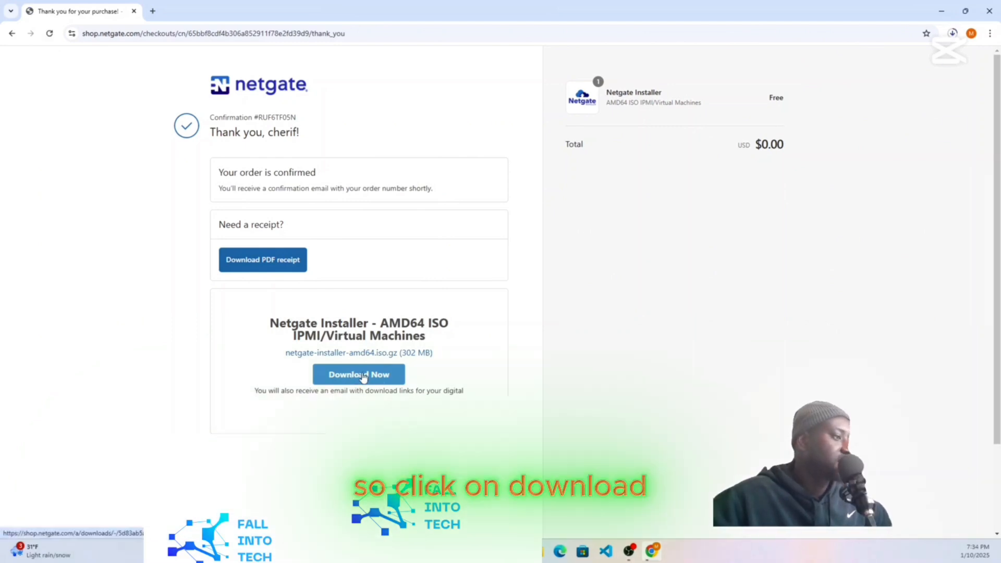
click(364, 380)
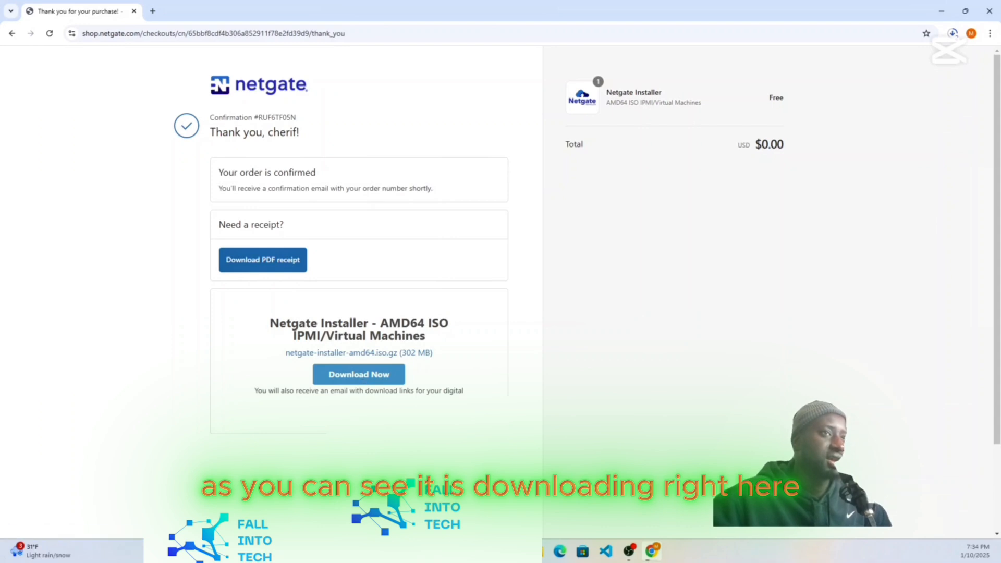
click(953, 34)
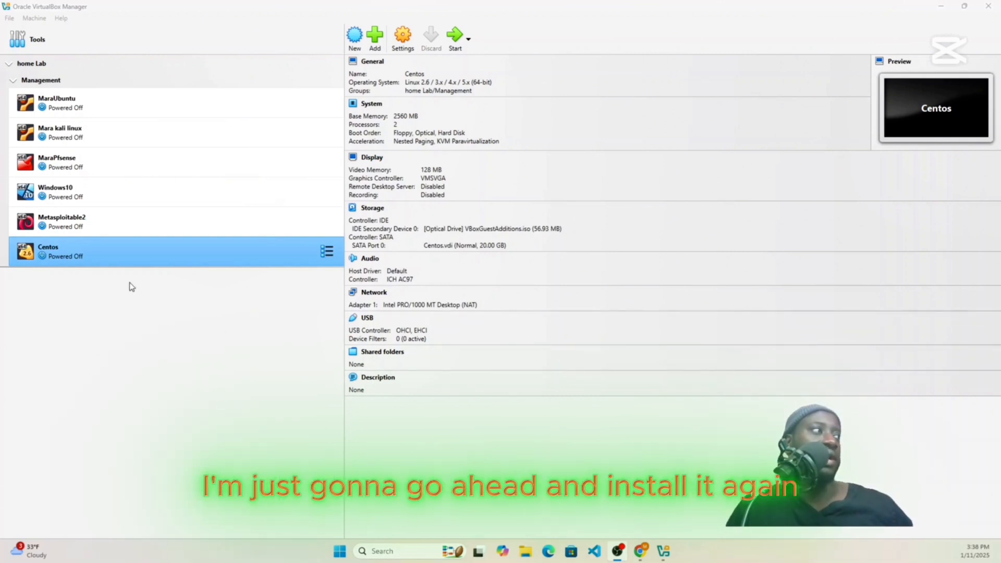
click(70, 161)
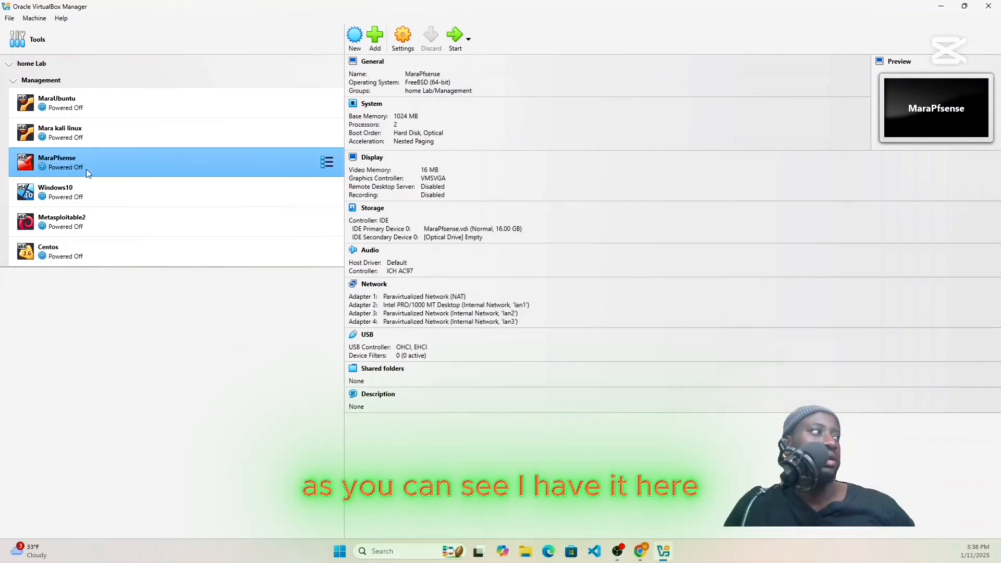
click(355, 36)
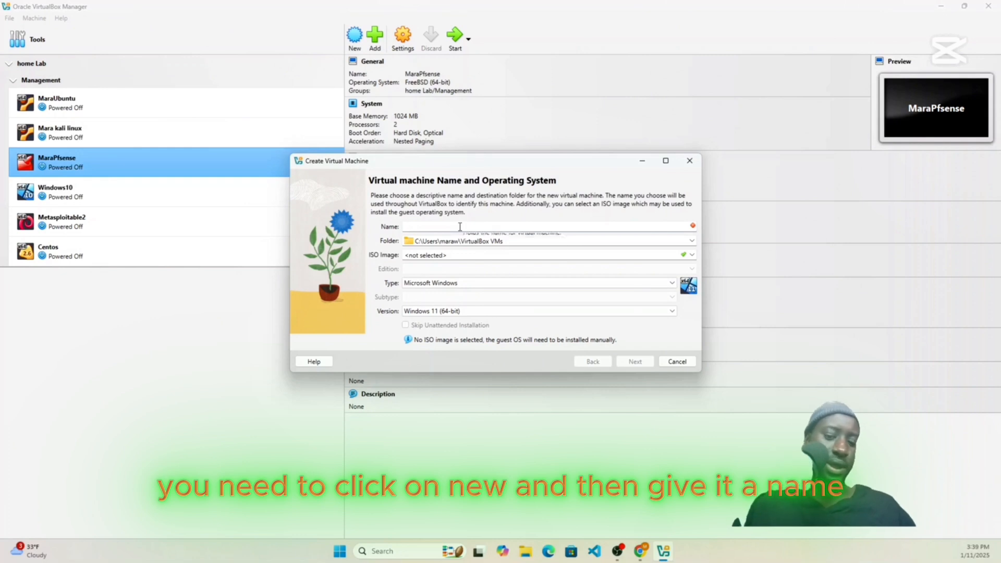
text(Pfsense2)
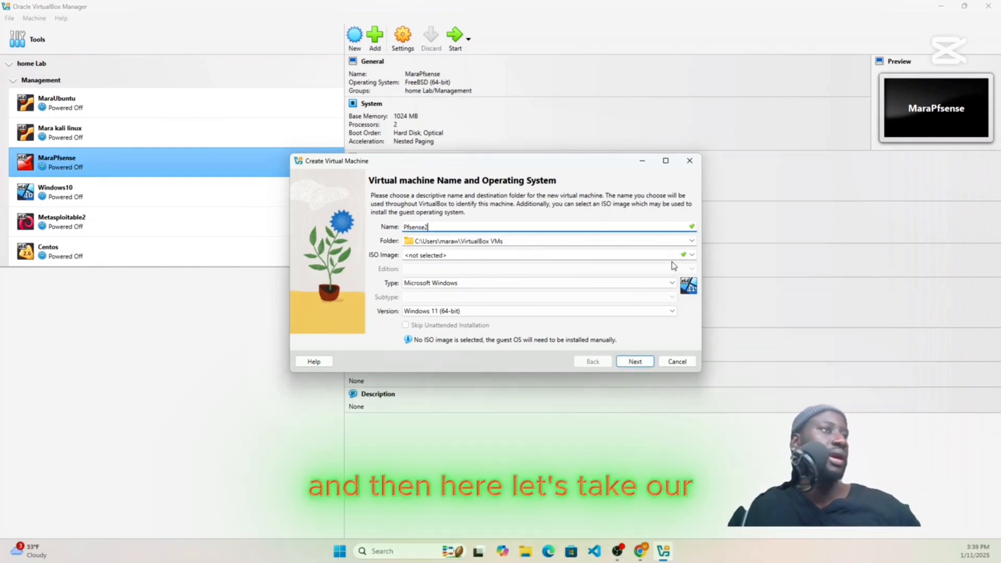
click(692, 255)
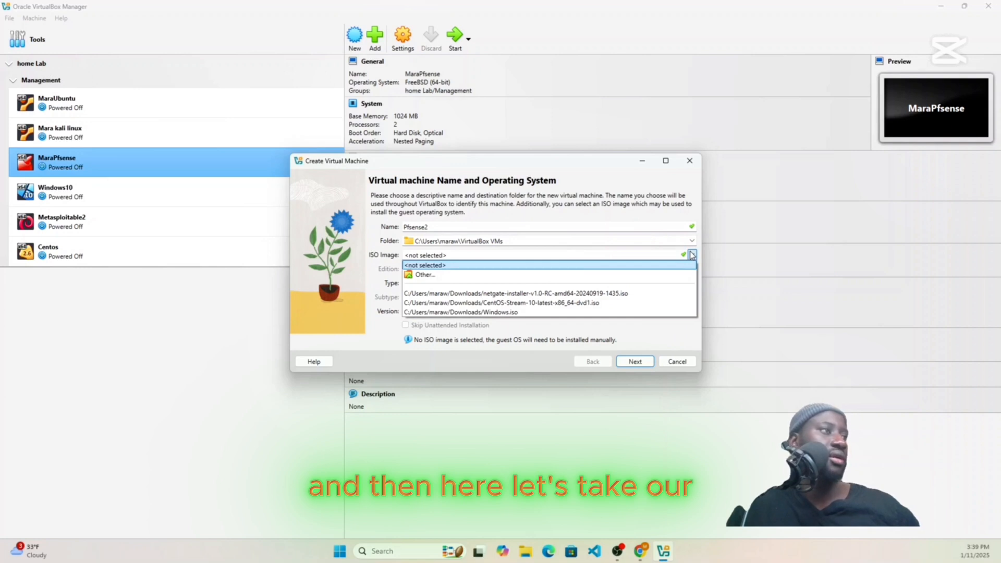
click(655, 275)
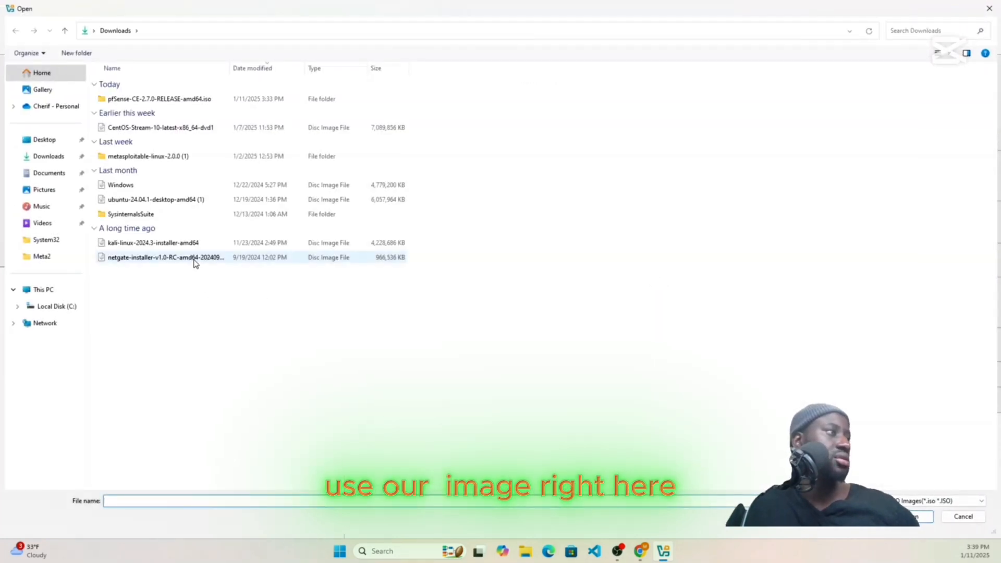
click(195, 259)
click(930, 515)
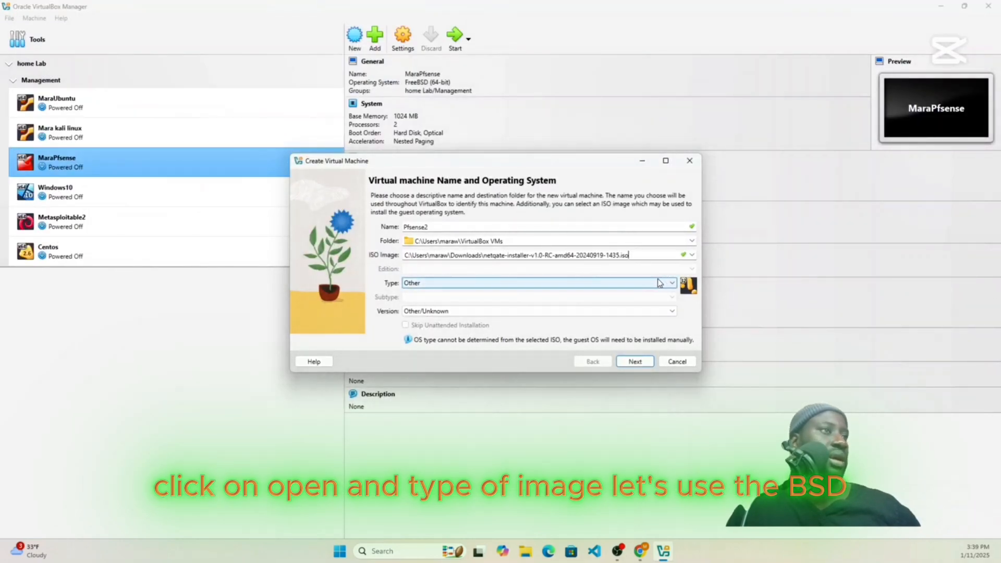
Set the new machine's operating system type to BSD and continue to the hardware settings.
click(673, 284)
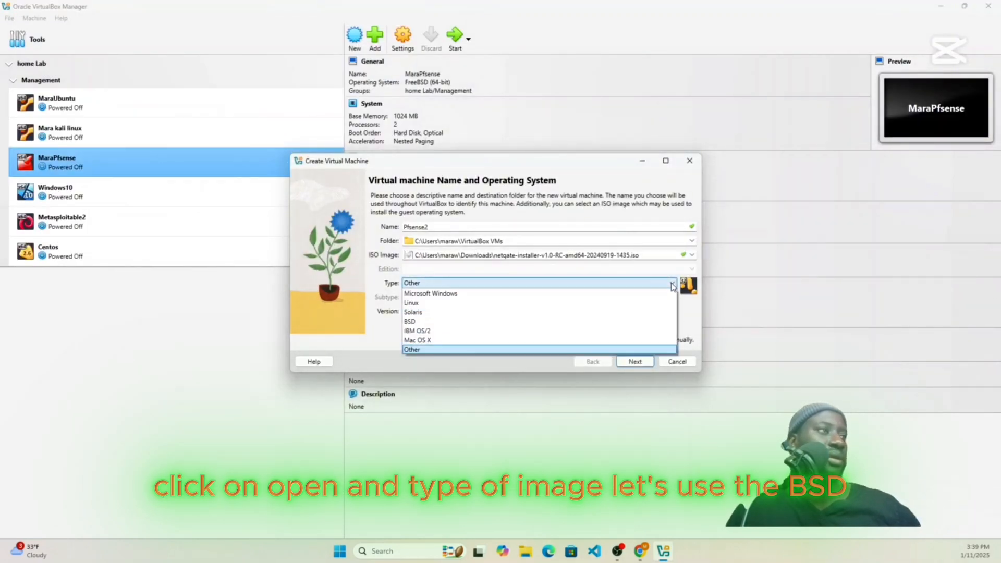
click(624, 323)
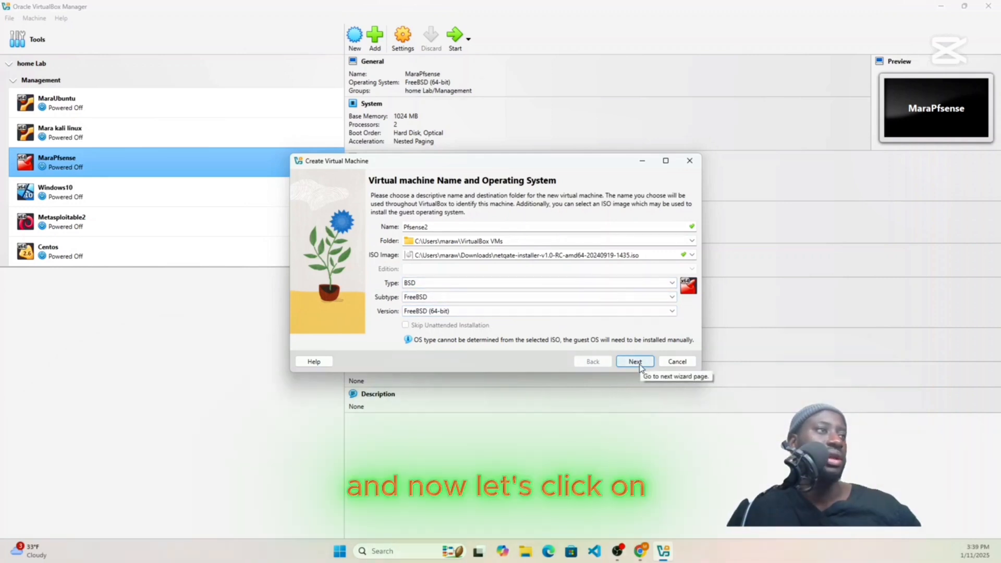
click(637, 362)
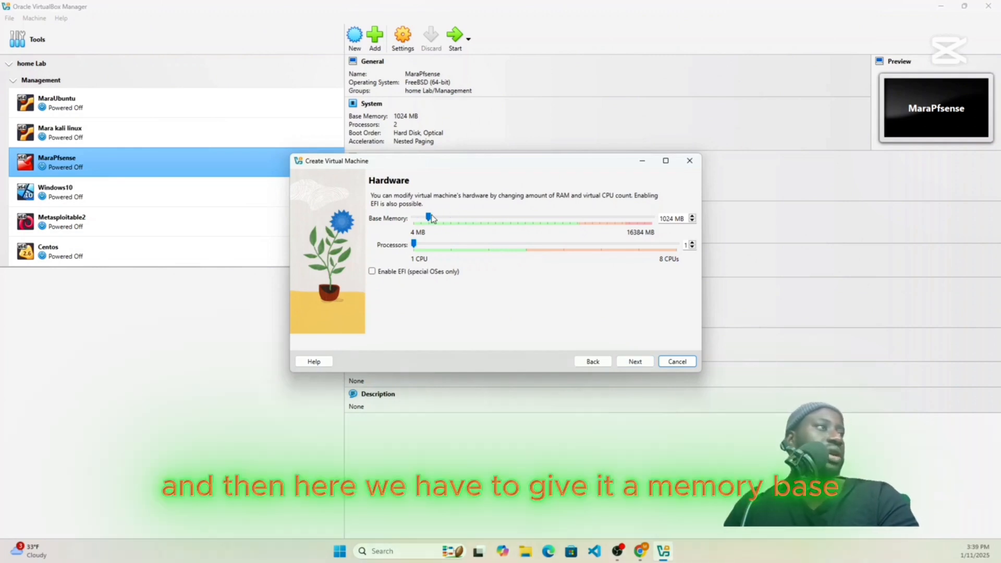
Give the new machine 1770 MB of base memory and 2 processors, and continue to the virtual hard disk settings.
drag(432, 216, 435, 215)
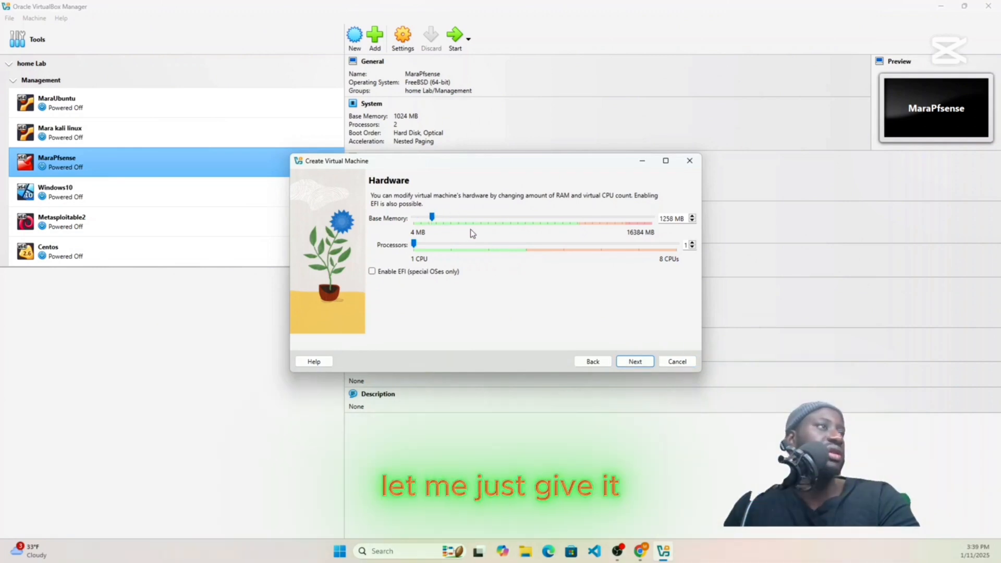
click(442, 217)
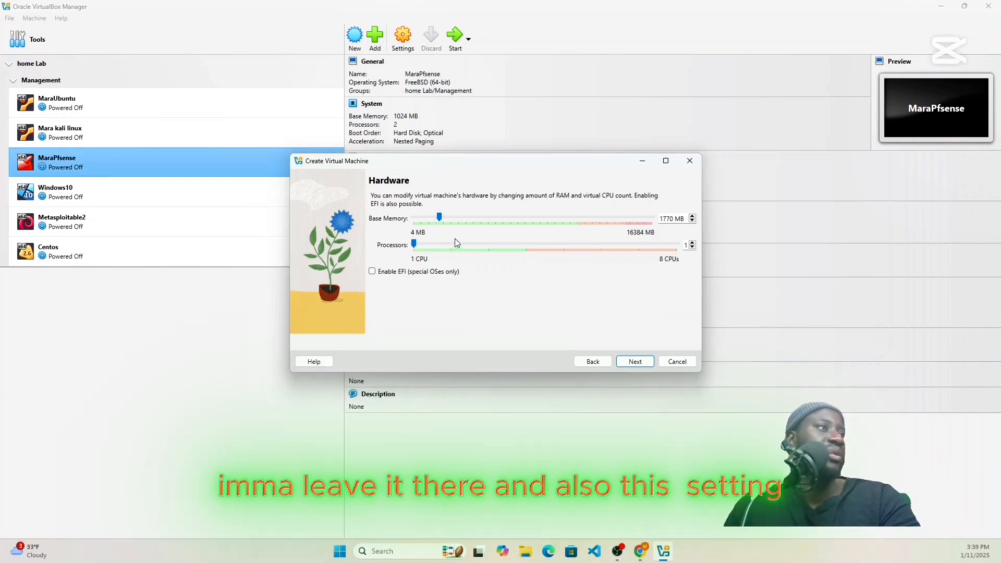
click(453, 244)
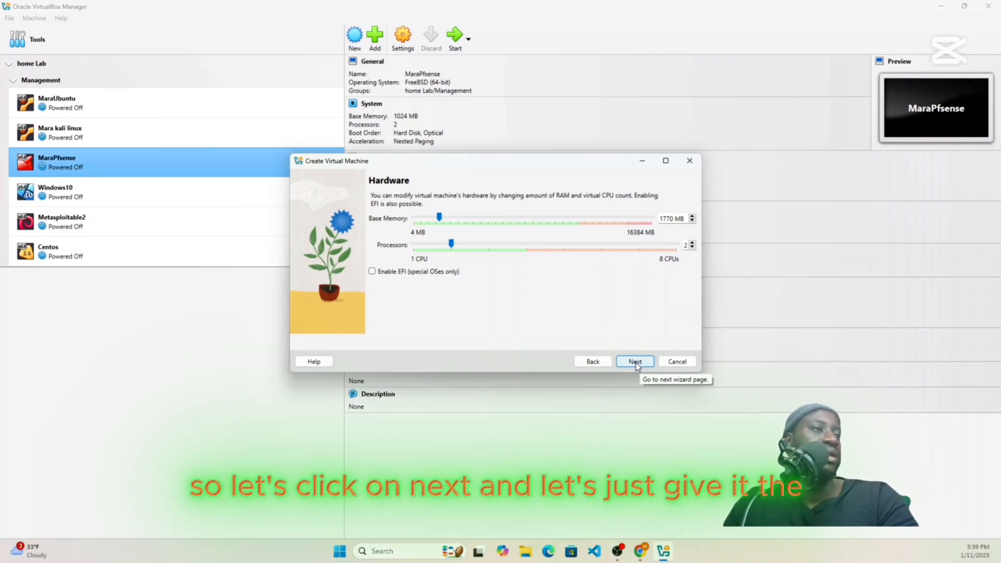
click(636, 362)
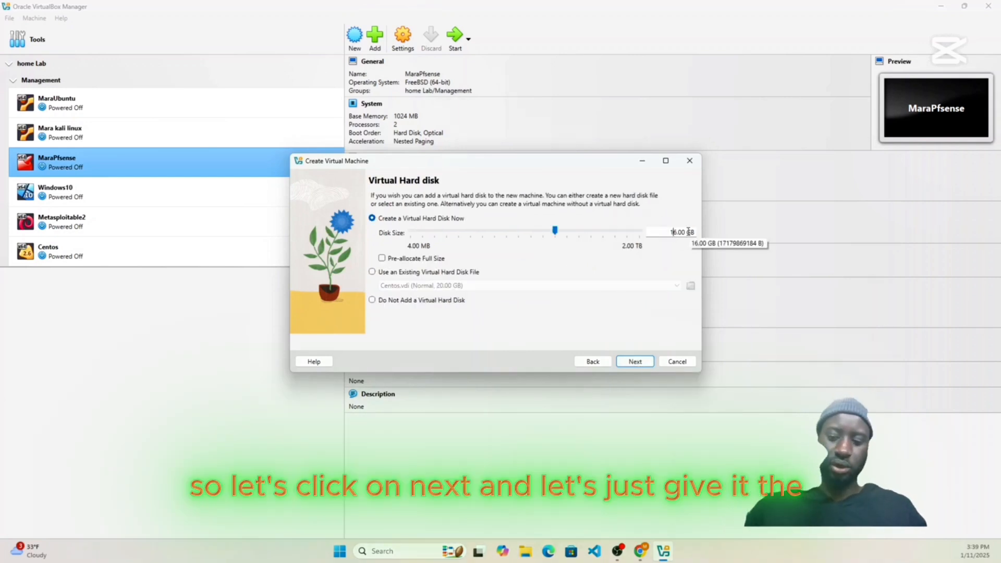
Set the new virtual hard disk's size to 20 GB and finish creating the machine.
key(BackSpace)
key(BackSpace)
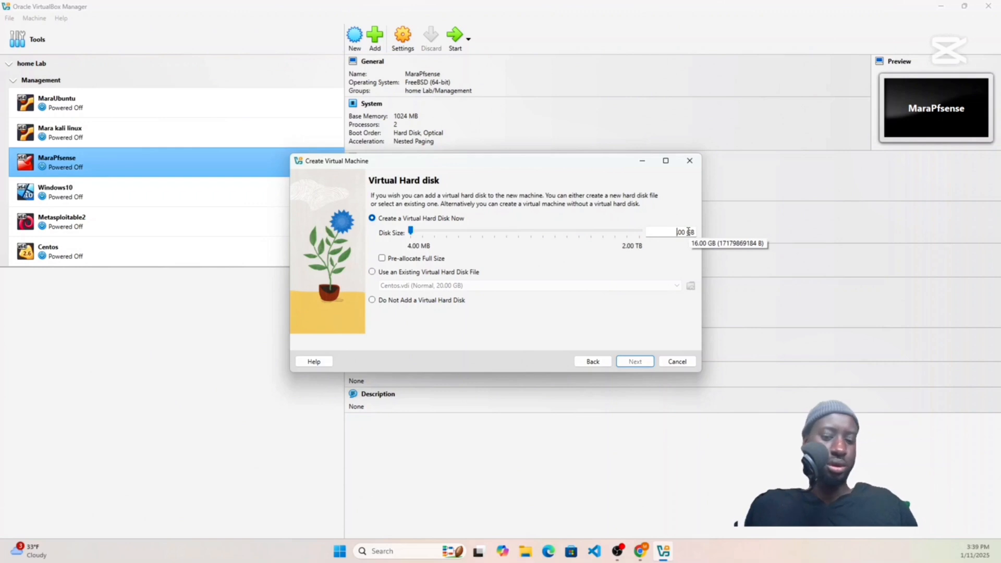
text(20)
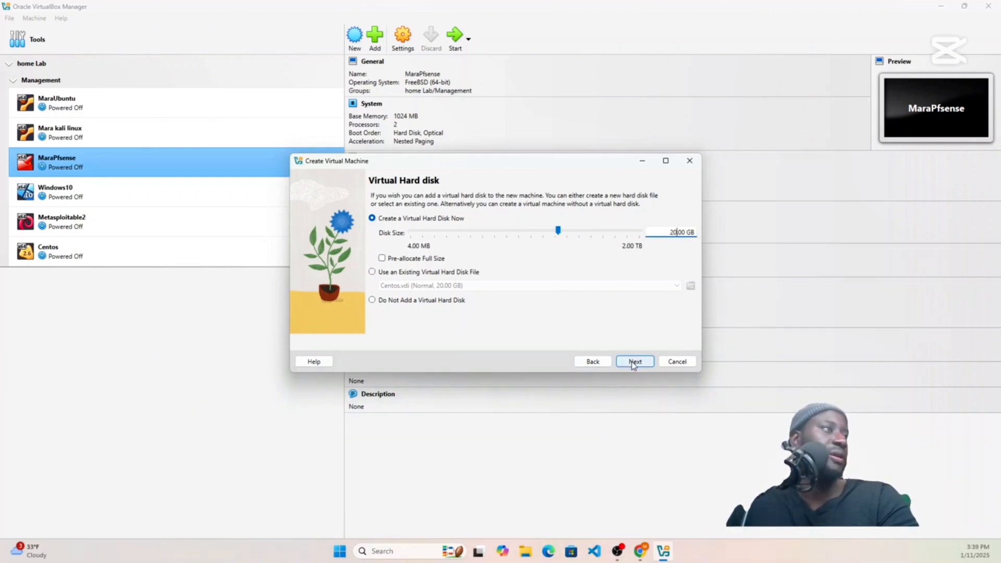
click(634, 362)
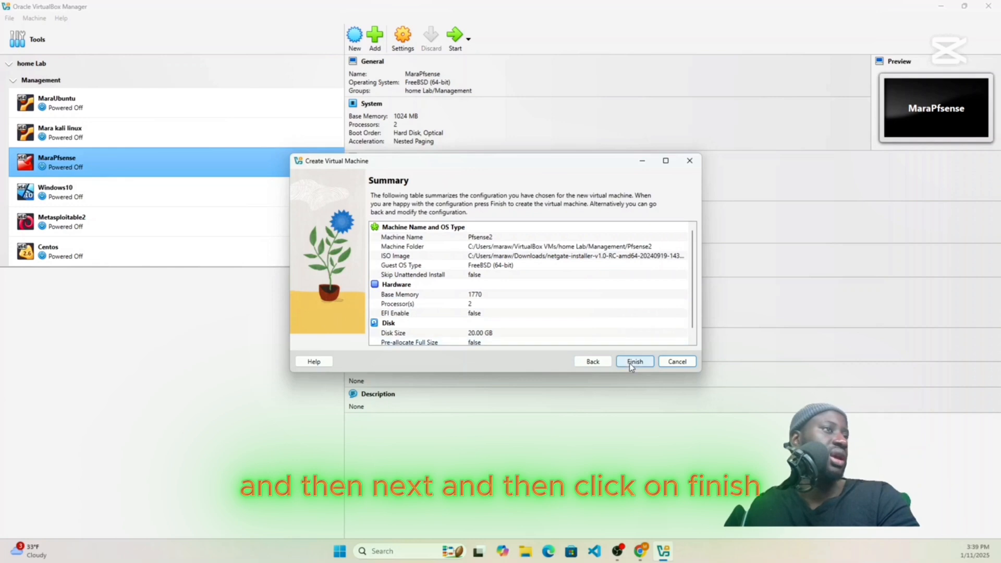
click(629, 362)
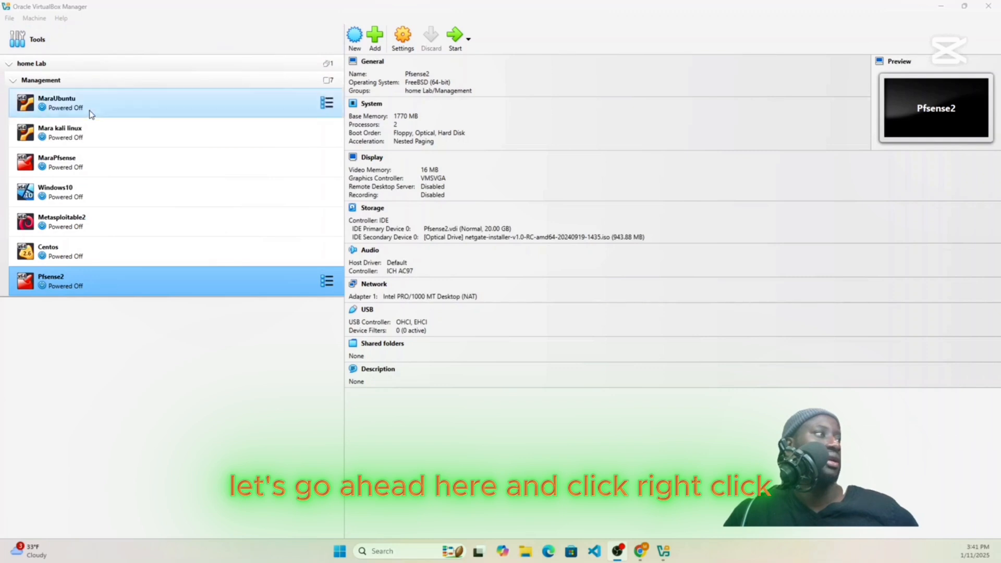
Move the Pfsense2 virtual machine out of the Management group into a new group.
right_click(102, 290)
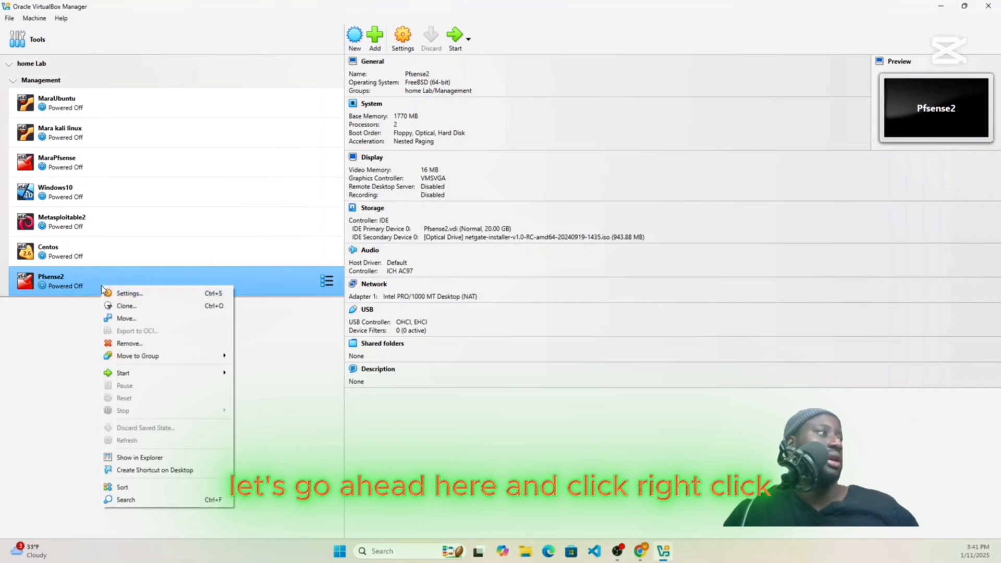
mouse_move(159, 359)
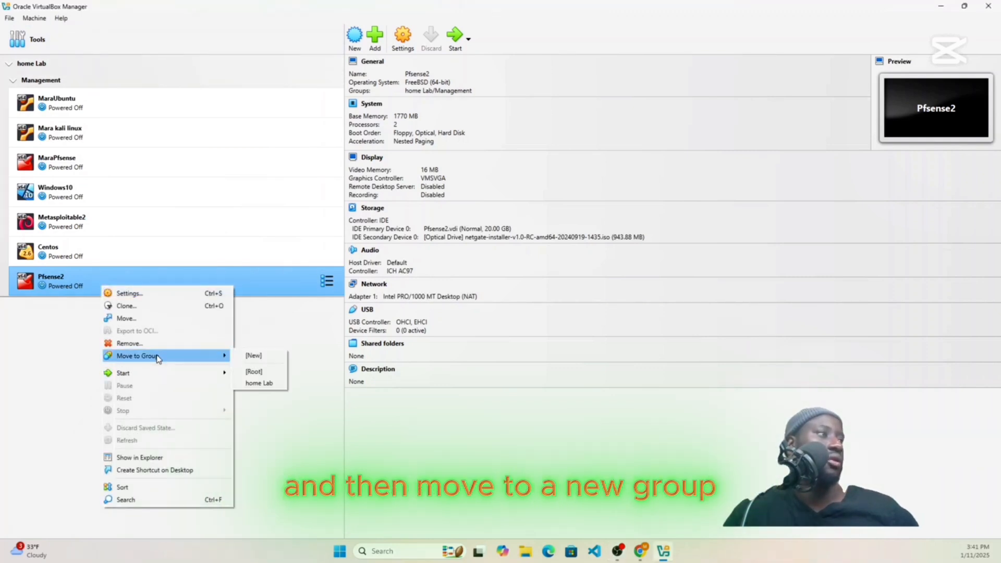
click(248, 356)
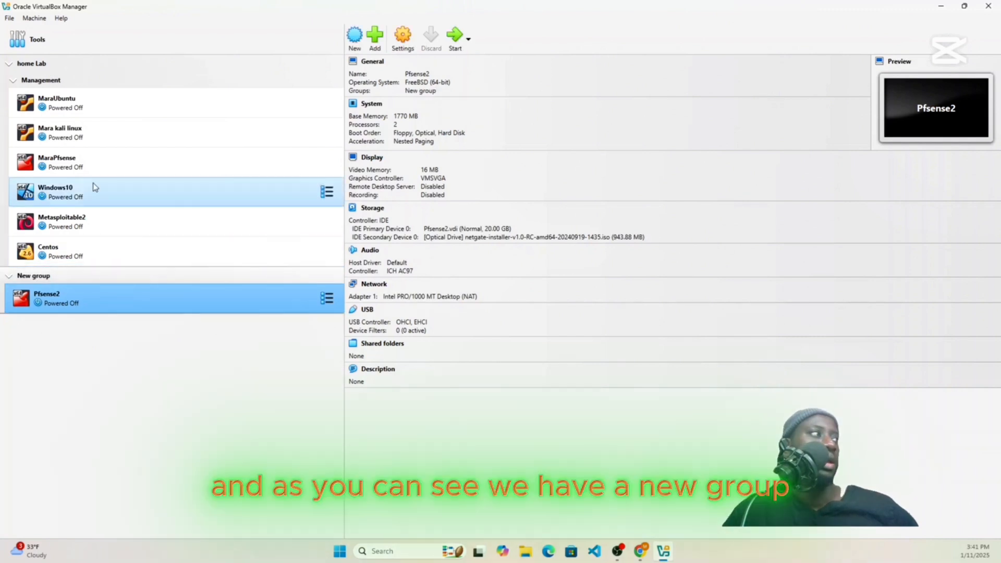
Try to rename the new group containing Pfsense2 as Firewall.
right_click(51, 279)
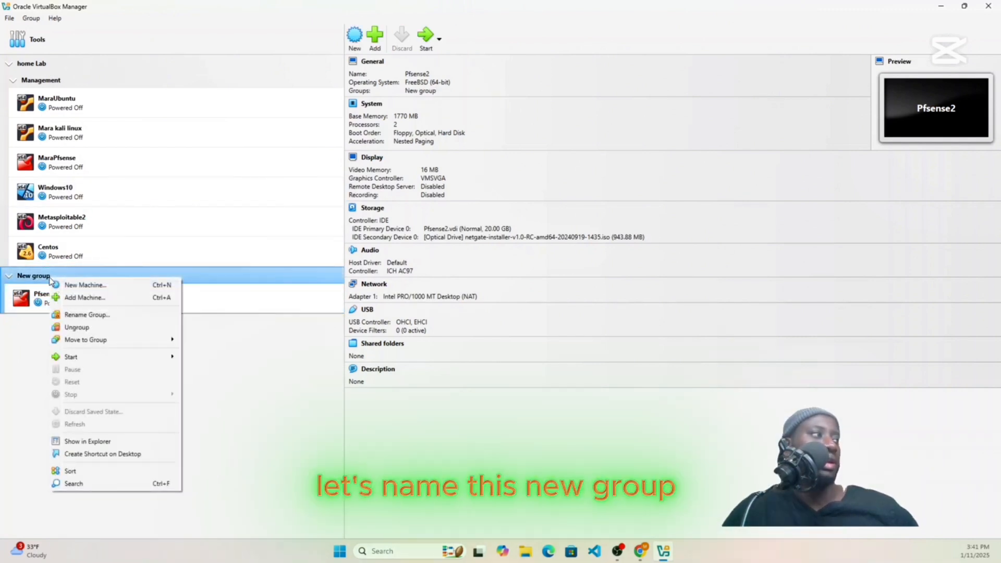
click(70, 315)
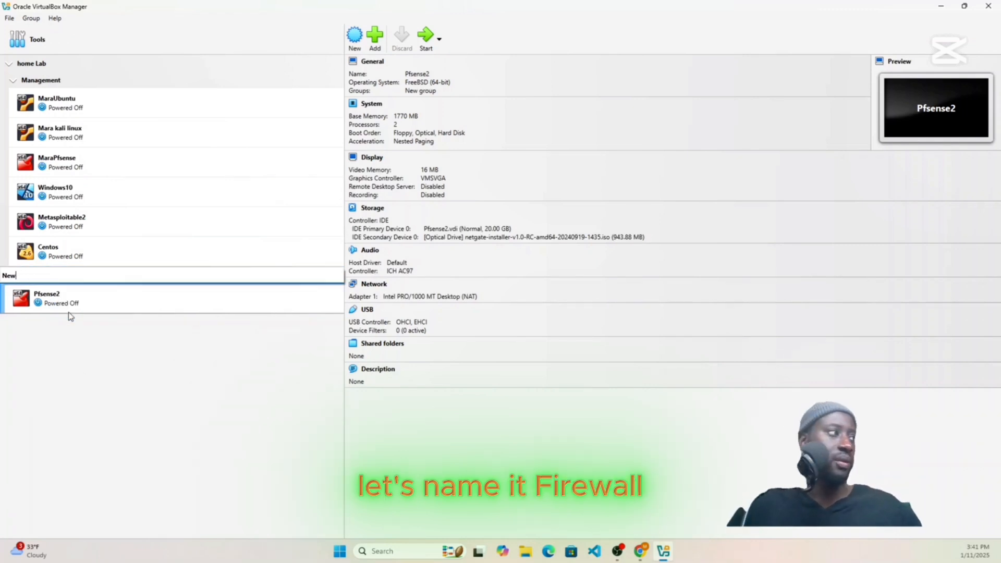
key(BackSpace)
key(BackSpace)
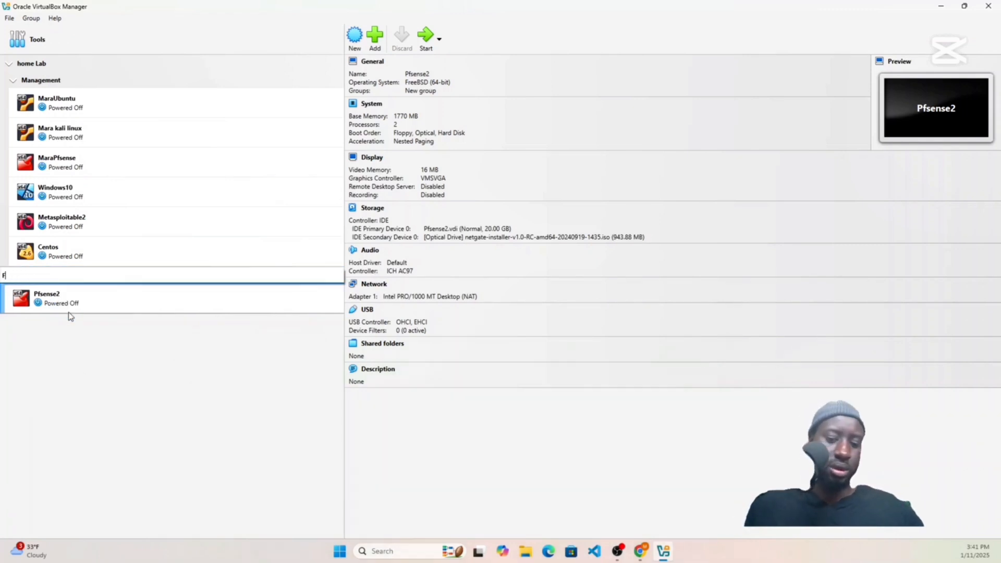
text(ewall)
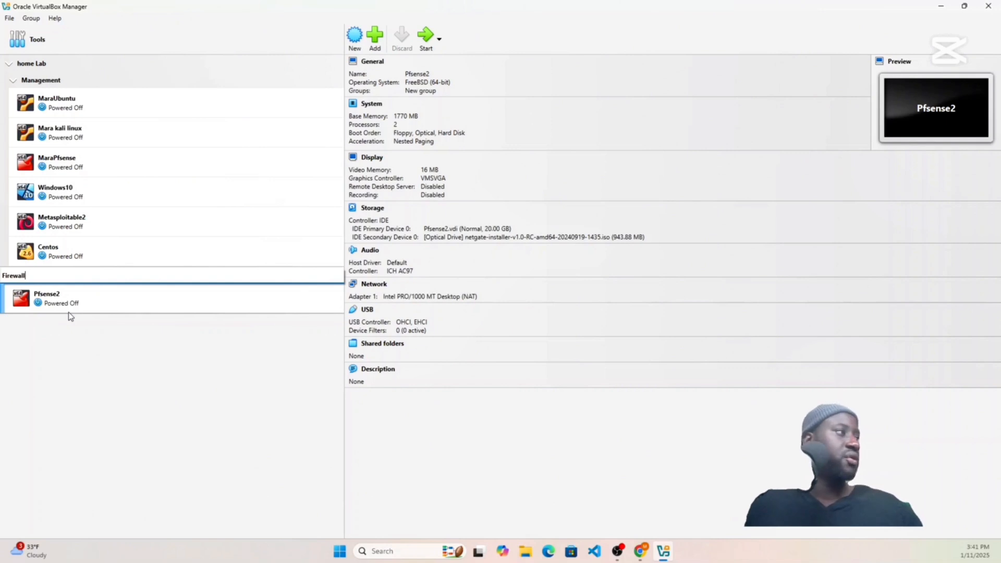
click(107, 338)
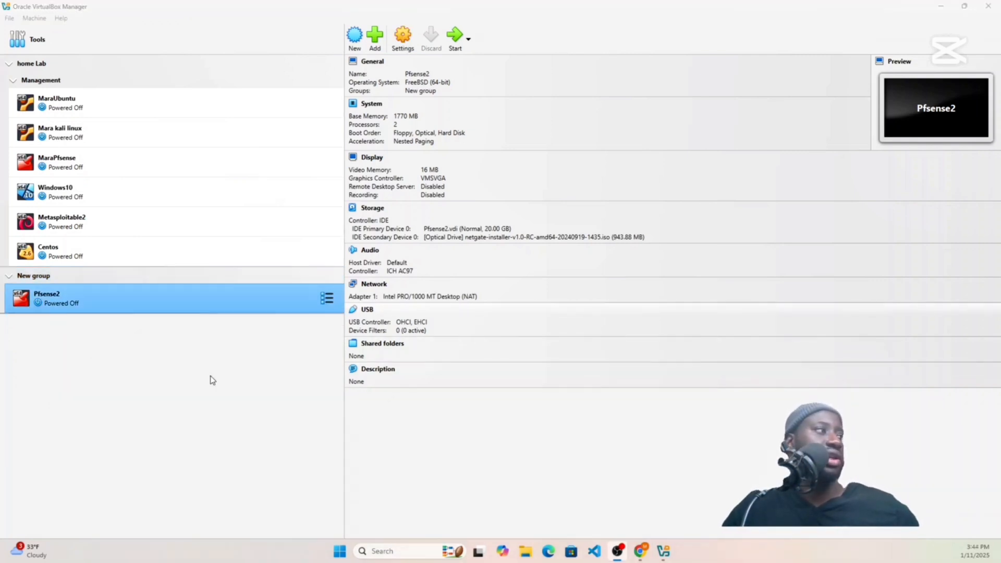
In Pfsense2's system settings, disable floppy booting and order the boot devices with Hard Disk first and Optical second.
click(174, 300)
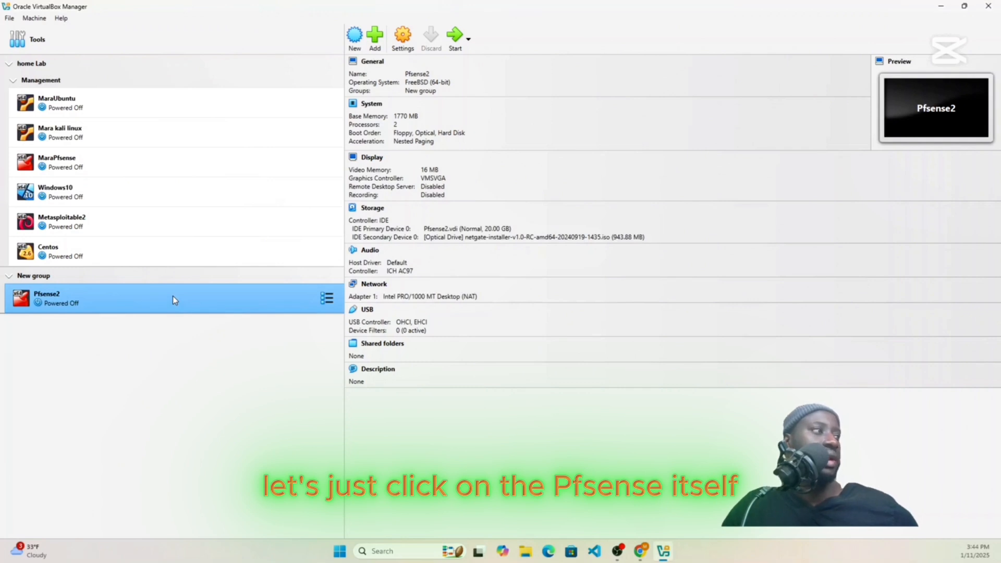
click(402, 43)
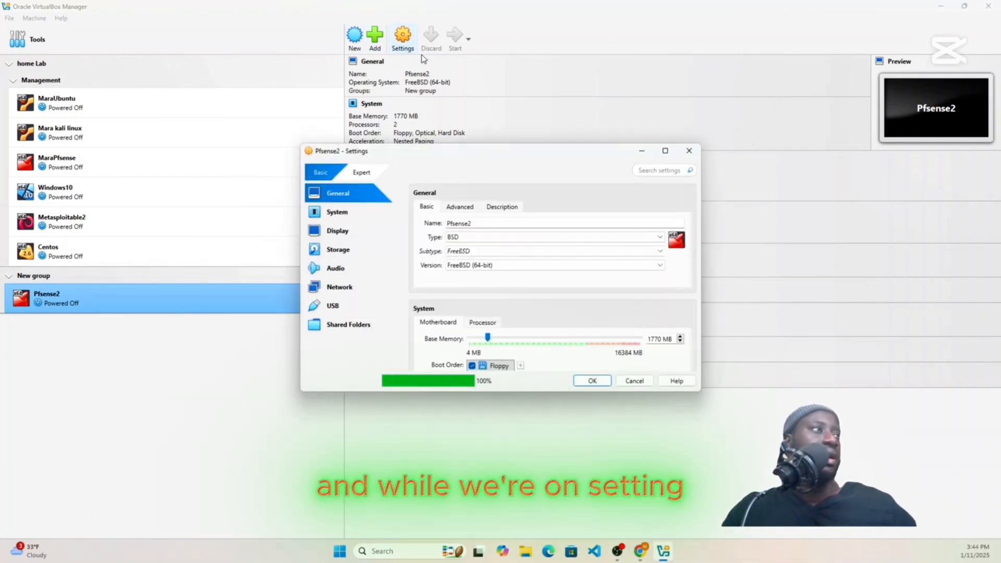
click(358, 215)
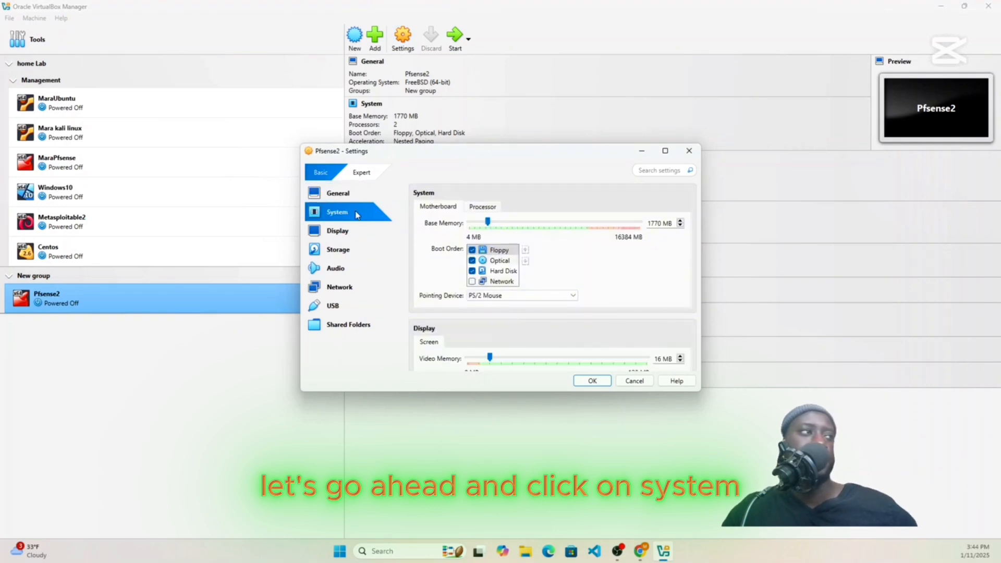
click(472, 251)
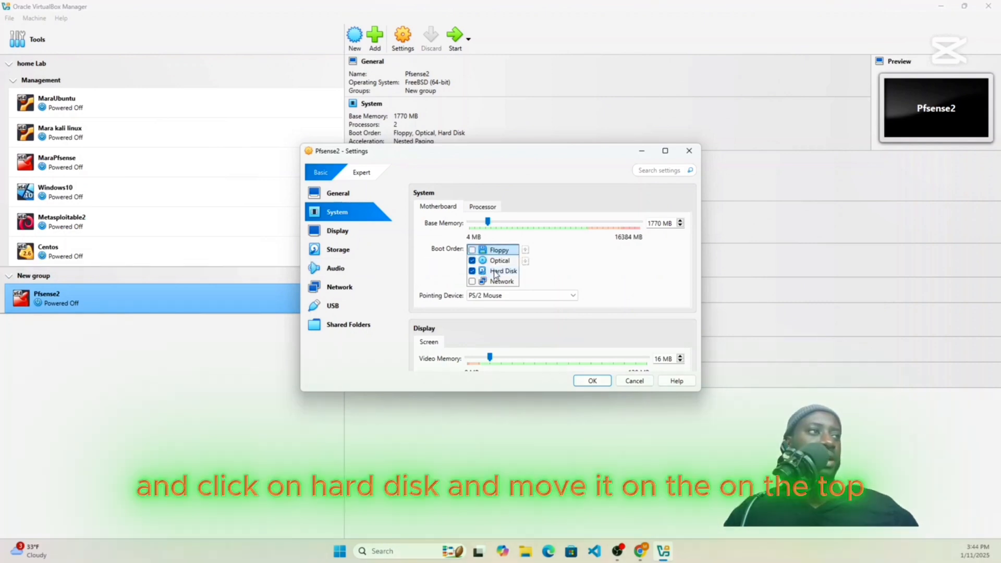
click(496, 273)
click(525, 250)
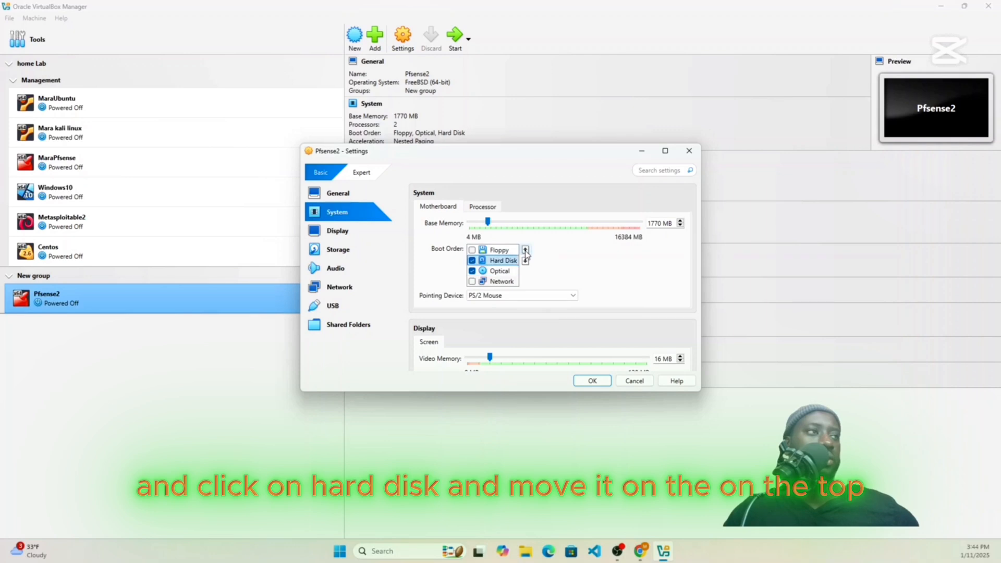
click(526, 250)
click(501, 272)
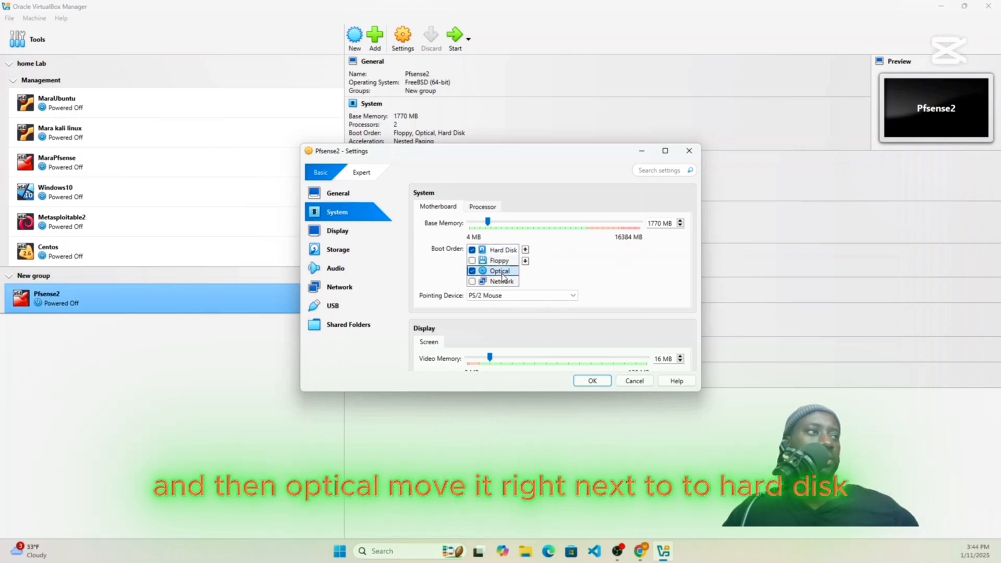
click(525, 249)
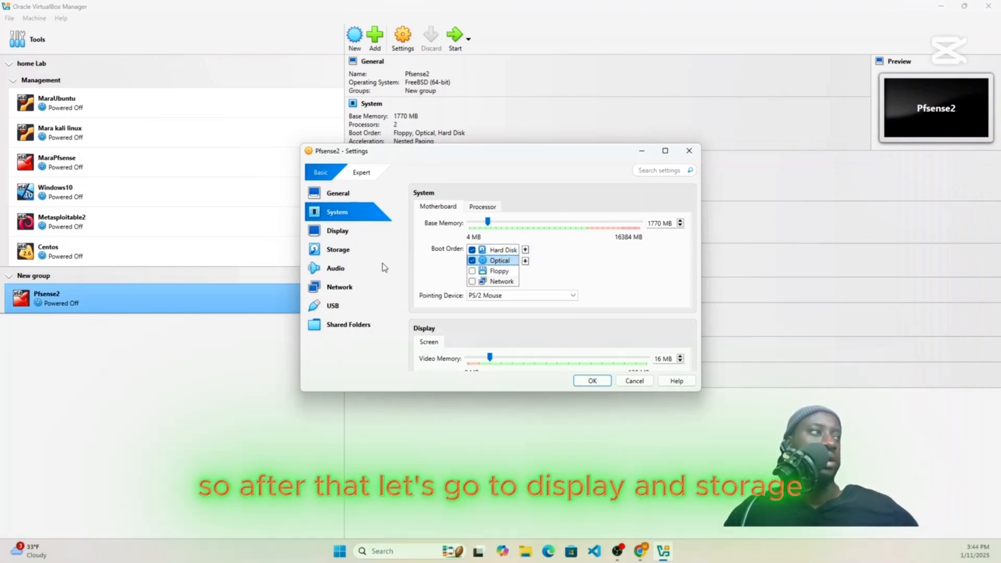
Check the Pfsense2 display and storage settings, and disable the machine's audio and USB controller.
click(347, 230)
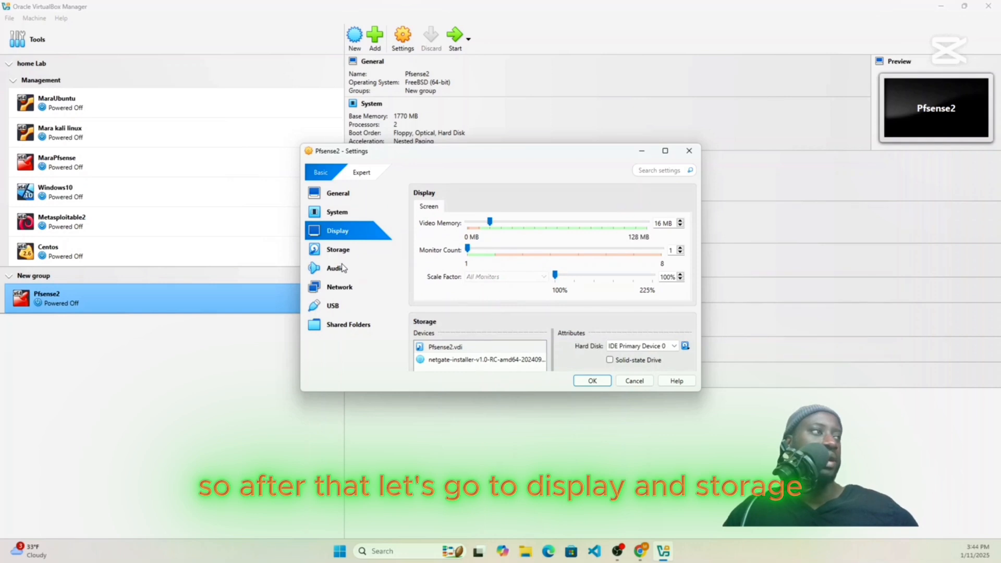
click(343, 250)
click(343, 269)
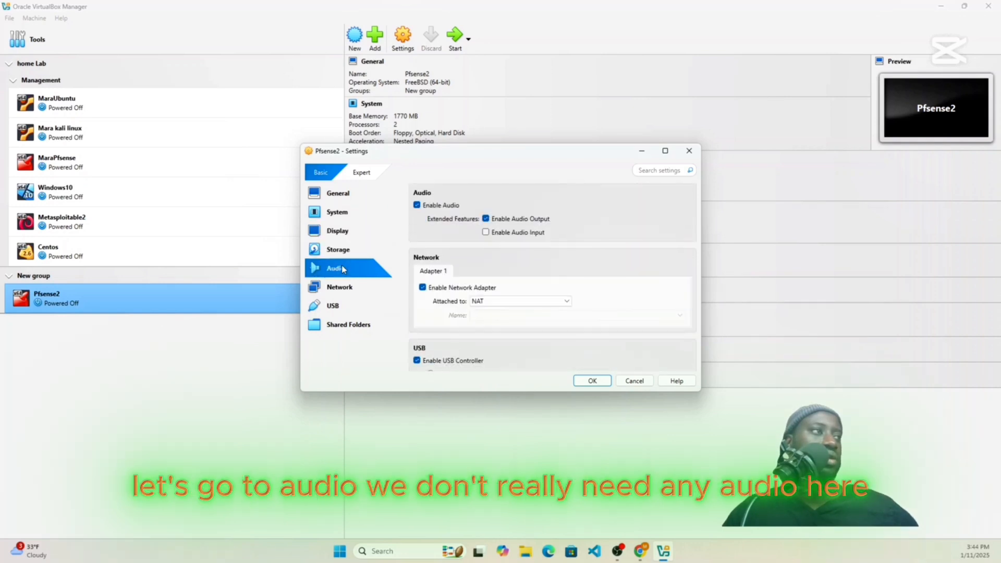
click(417, 205)
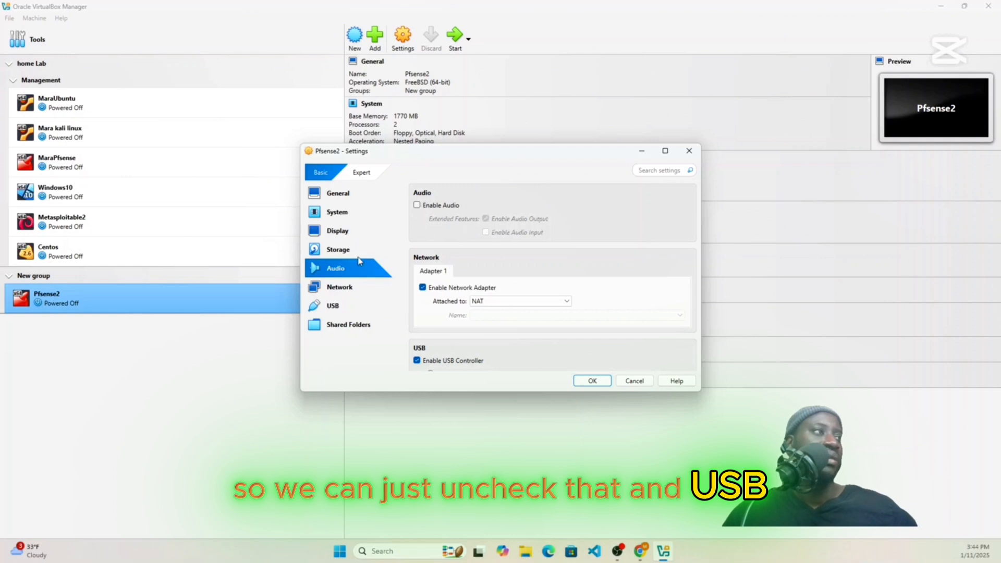
click(345, 306)
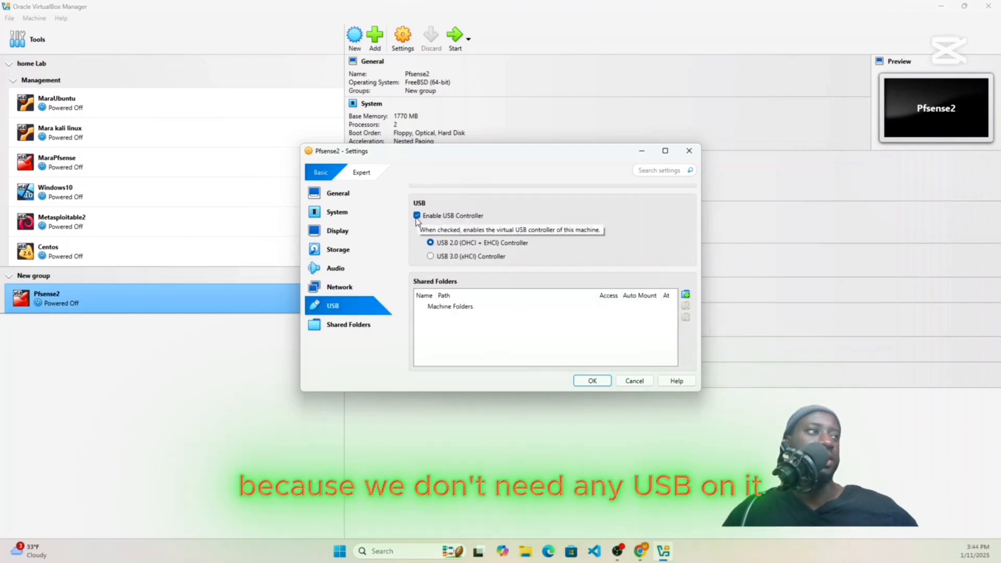
click(417, 217)
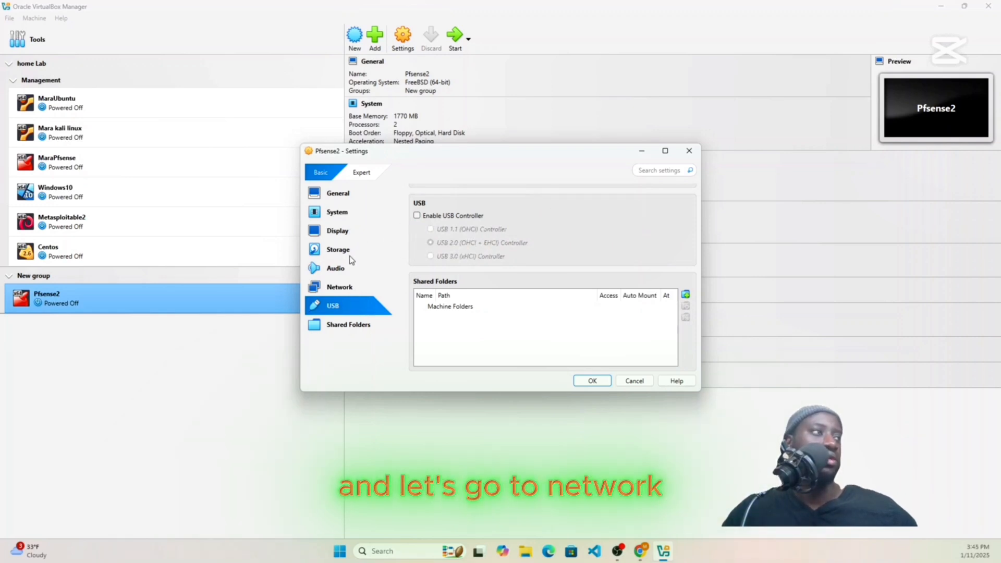
Set network Adapter 1's type to Paravirtualized Network (virtio-net), leaving it attached to NAT.
click(349, 289)
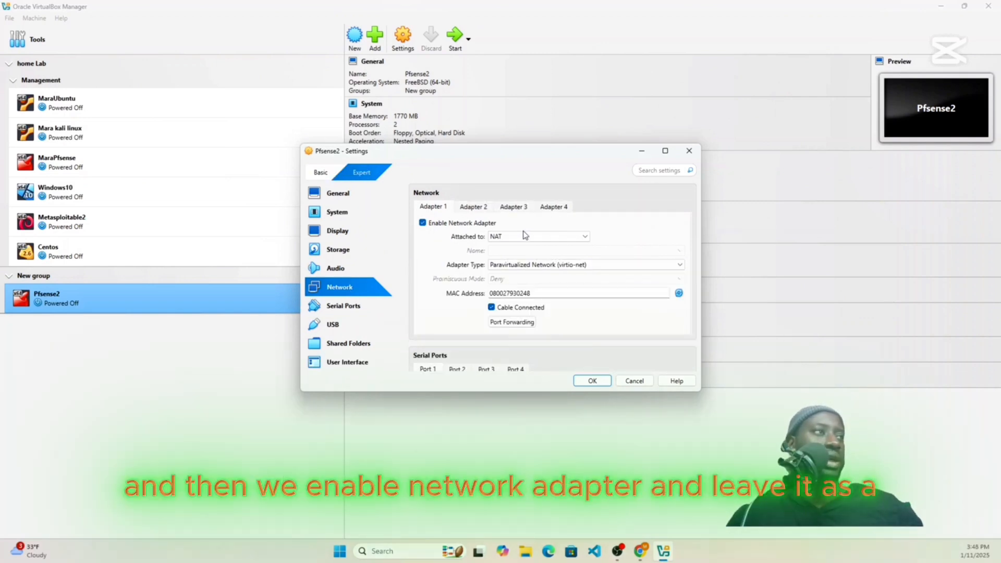
click(679, 264)
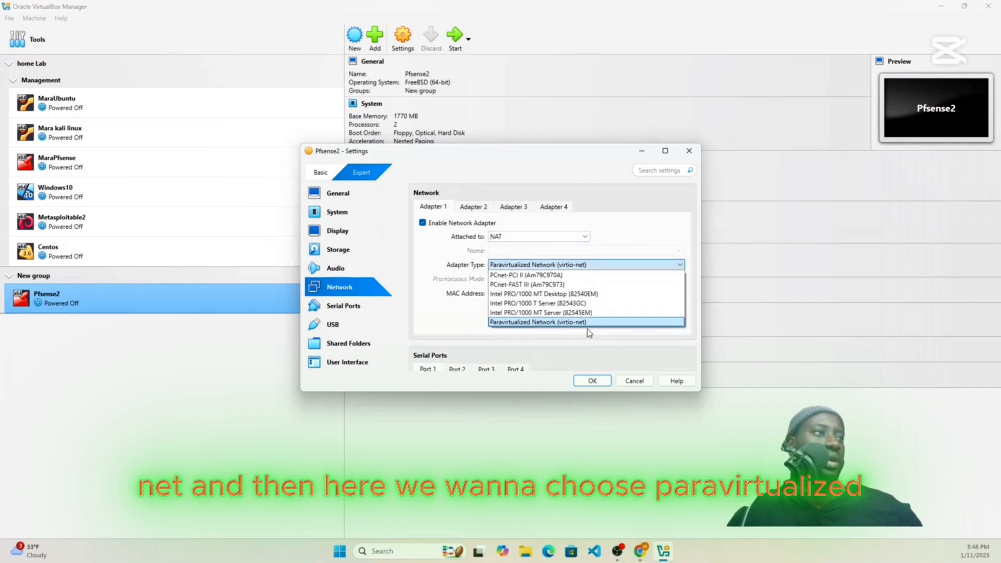
click(583, 322)
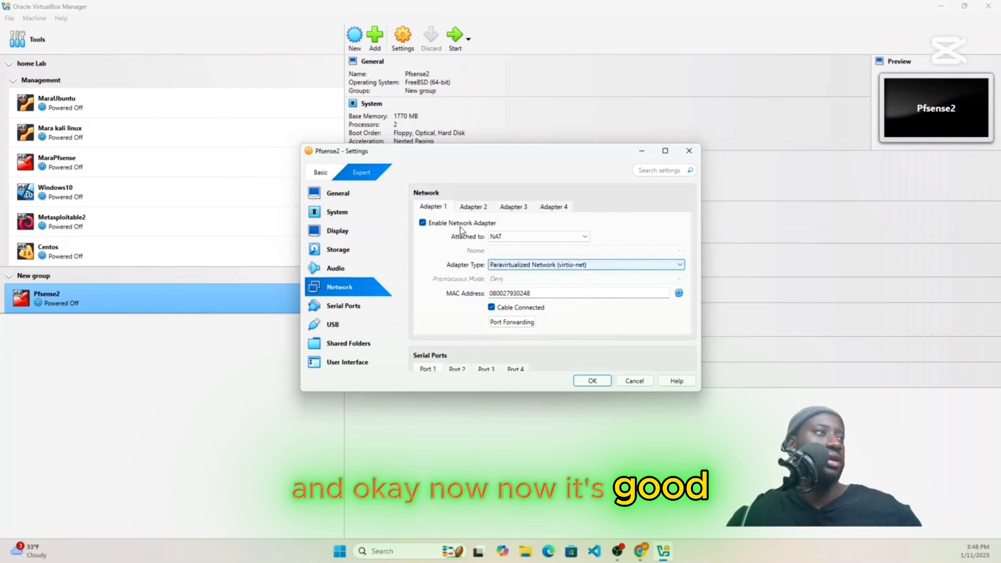
Enable network Adapter 2, attach it to Internal Network and set its type to Paravirtualized Network (virtio-net).
click(468, 208)
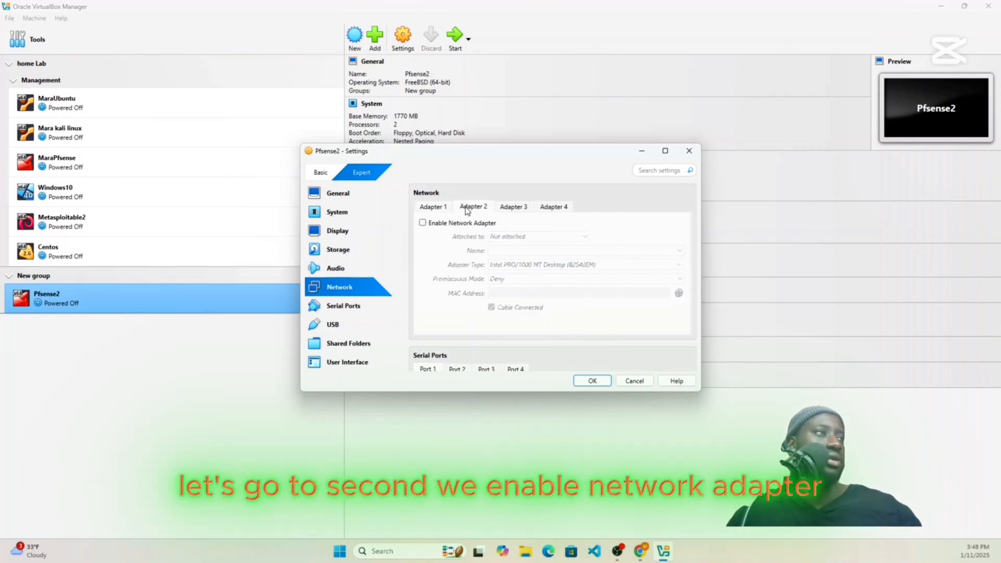
click(422, 224)
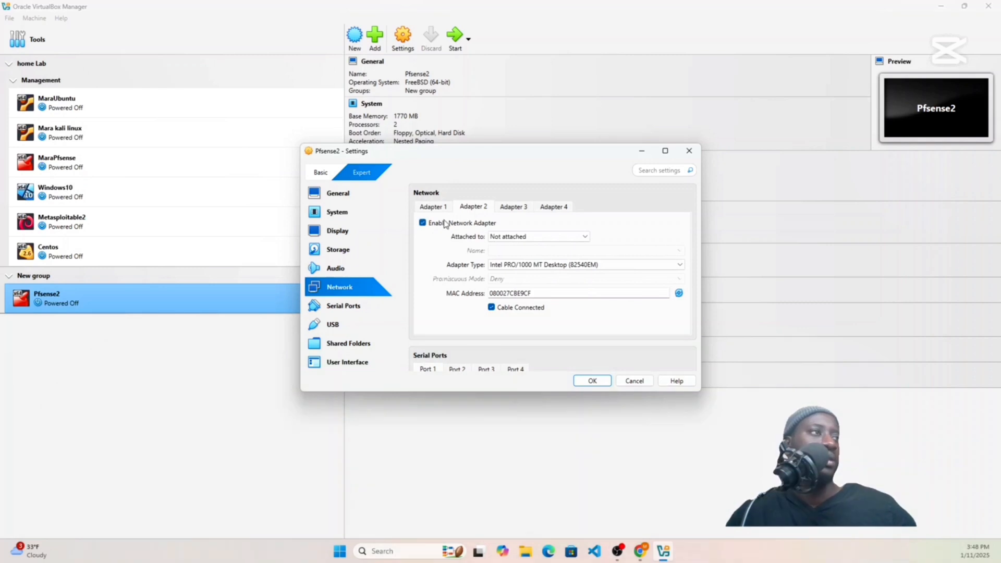
click(557, 237)
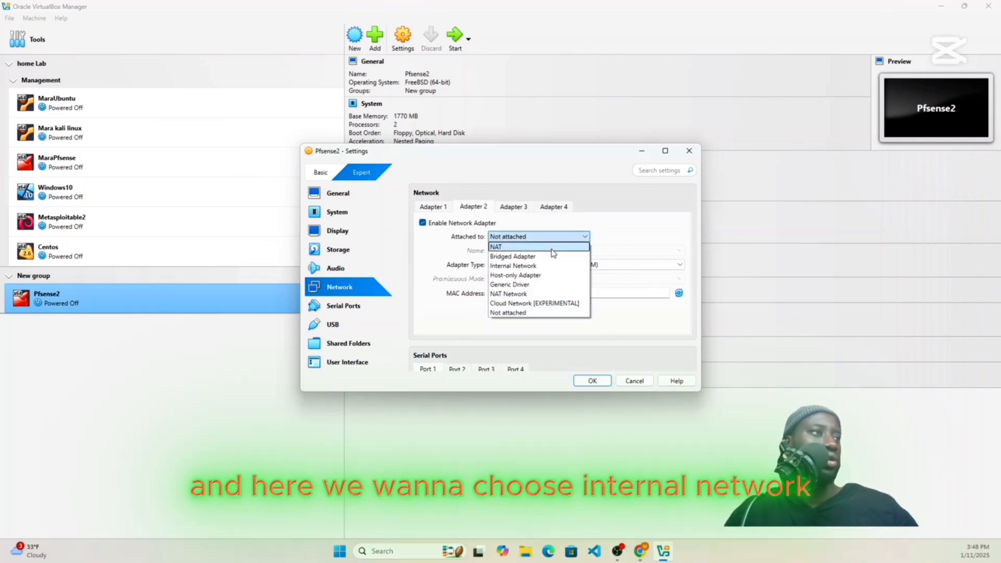
click(548, 270)
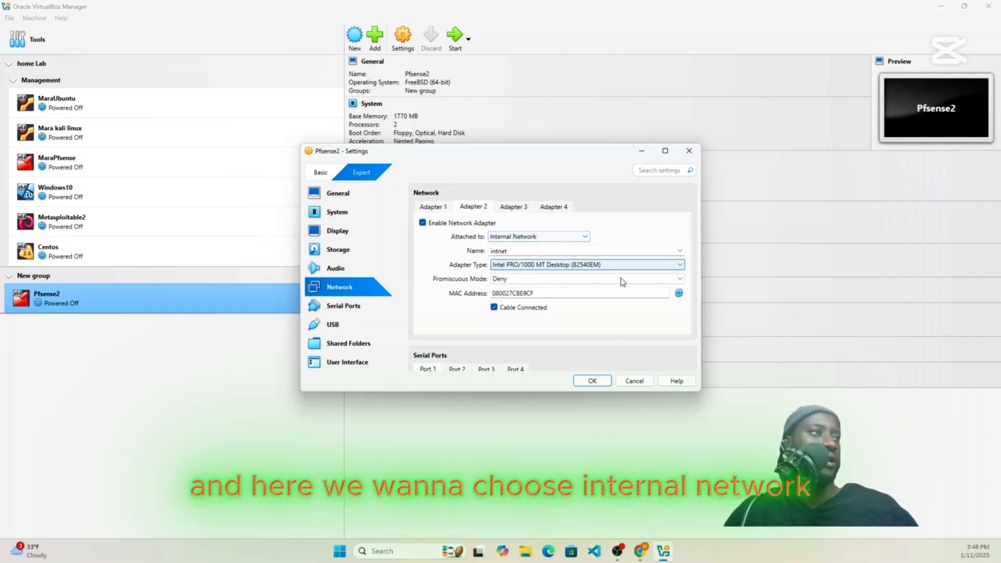
click(680, 265)
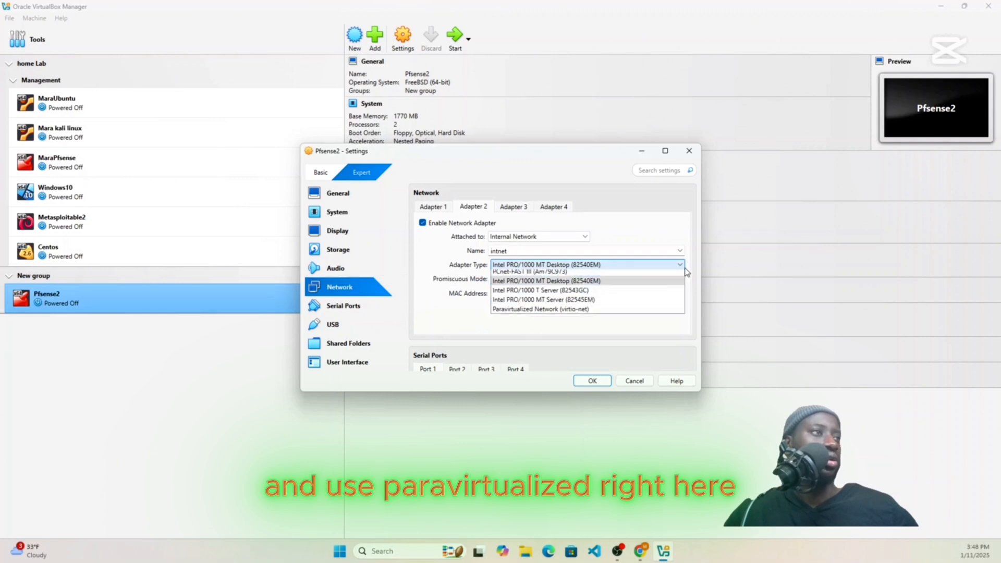
click(640, 322)
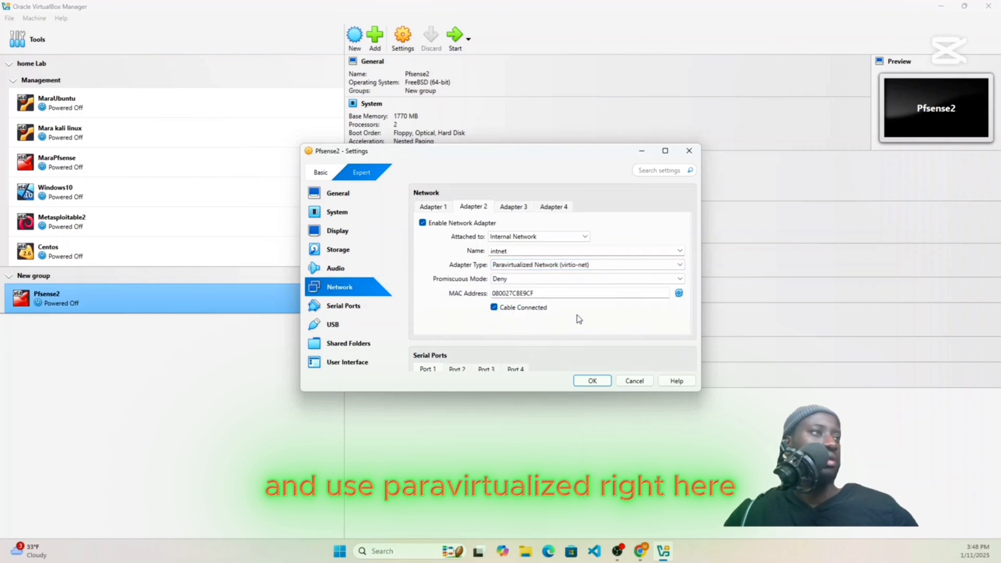
Name Adapter 2's internal network lan0.
click(526, 250)
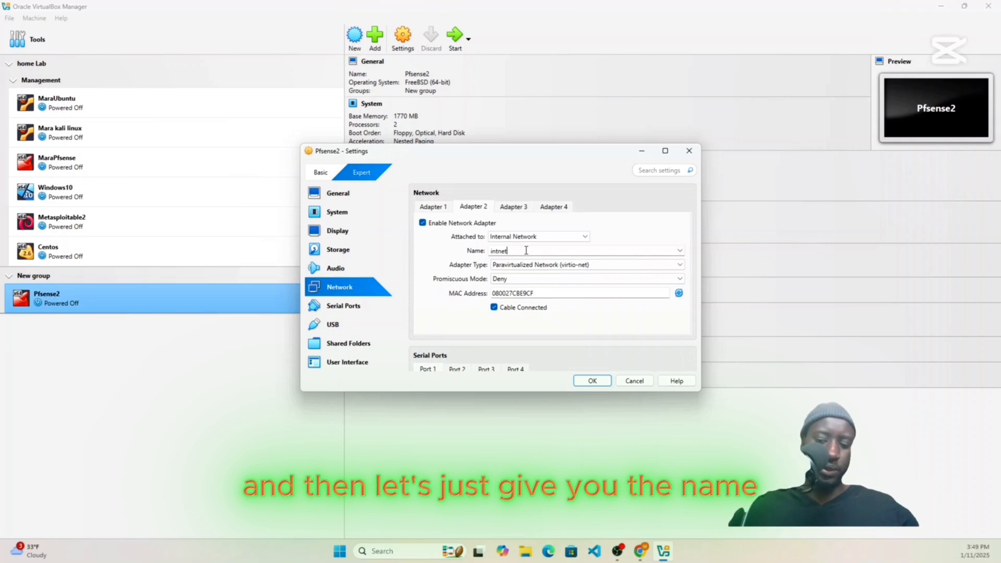
key(BackSpace)
key(BackSpace)
key(BackSpace)
key(BackSpace)
key(BackSpace)
key(BackSpace)
text(lan)
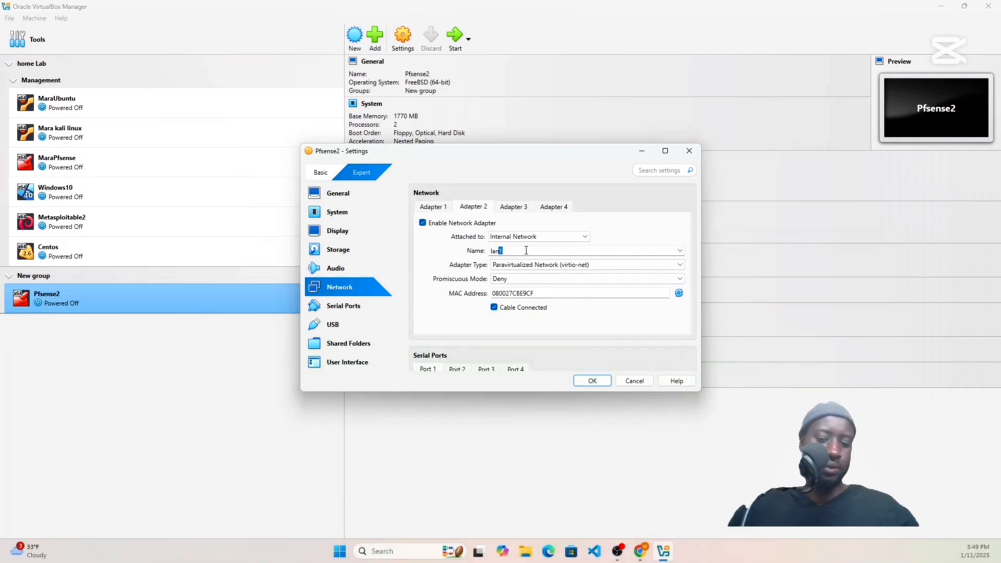
text(0)
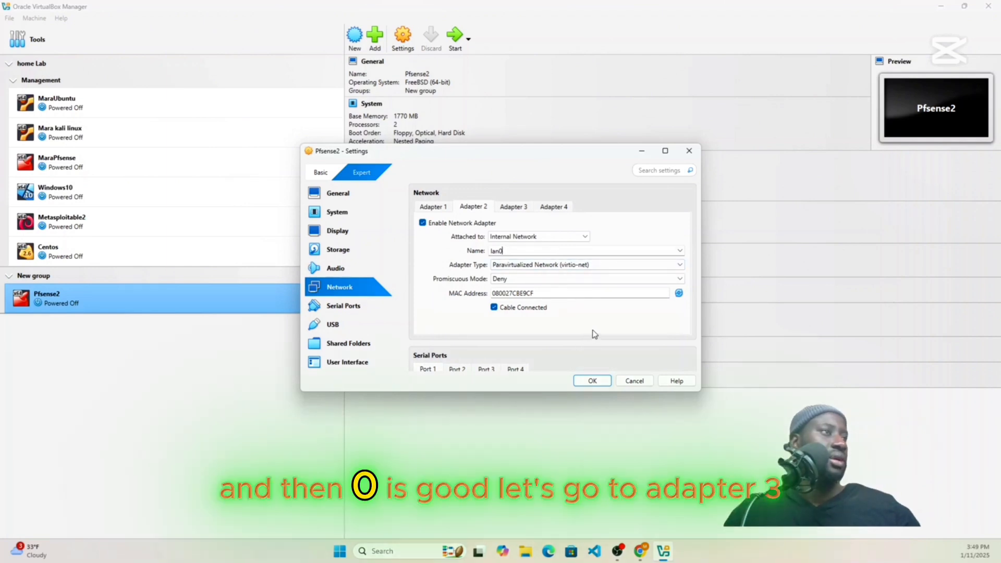
Enable network Adapter 3, attach it to Internal Network and set its type to Paravirtualized Network (virtio-net).
click(514, 206)
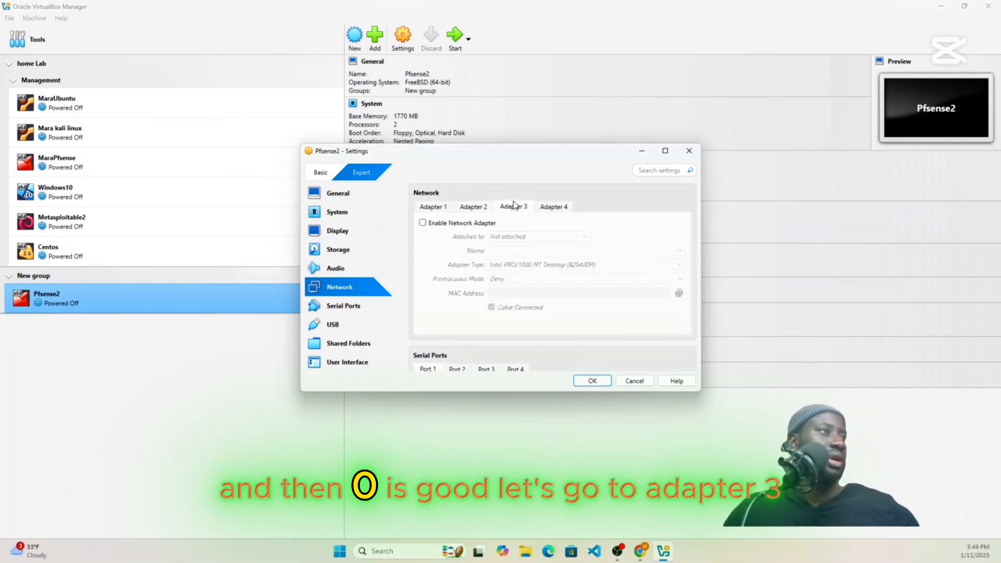
click(422, 223)
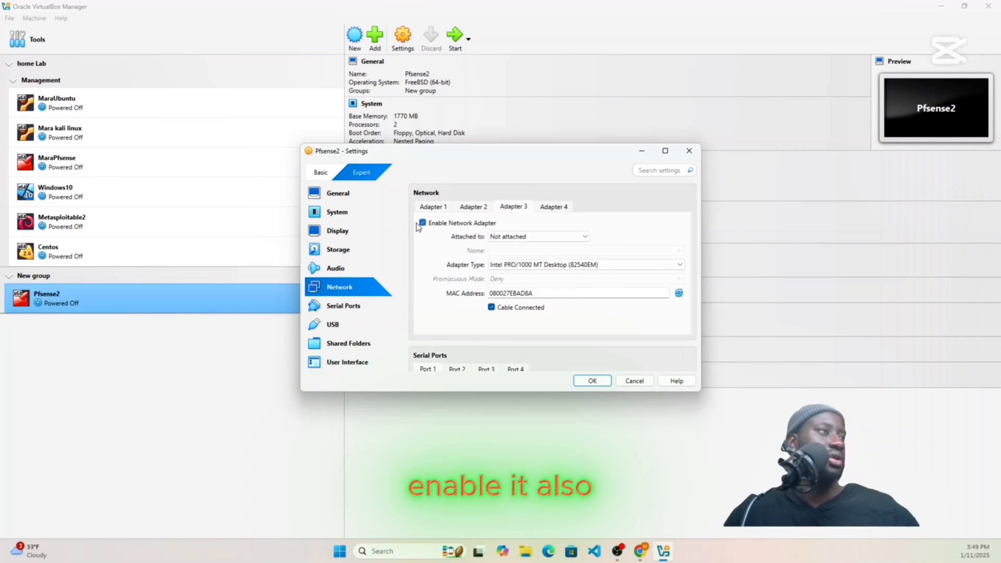
click(583, 237)
click(554, 267)
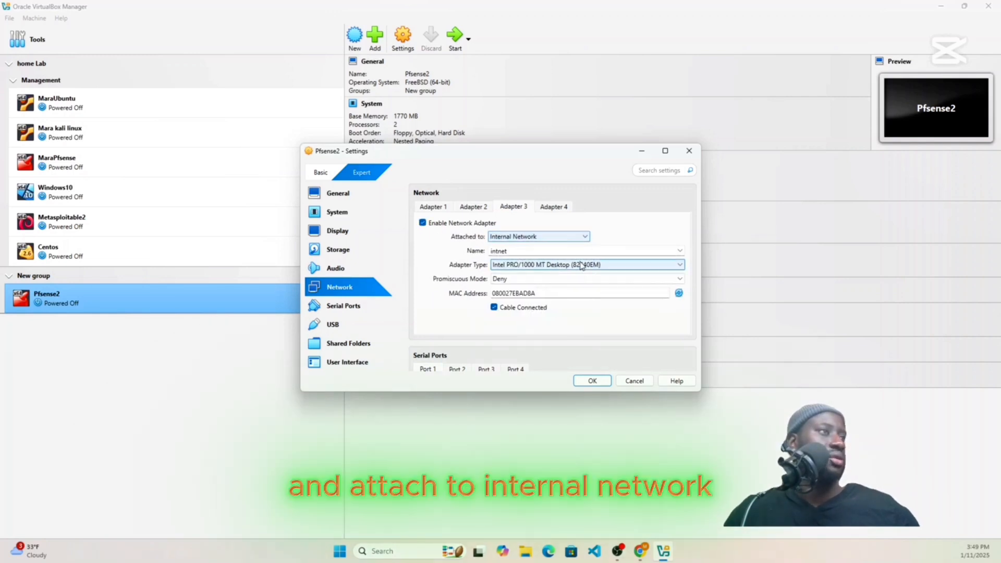
click(679, 267)
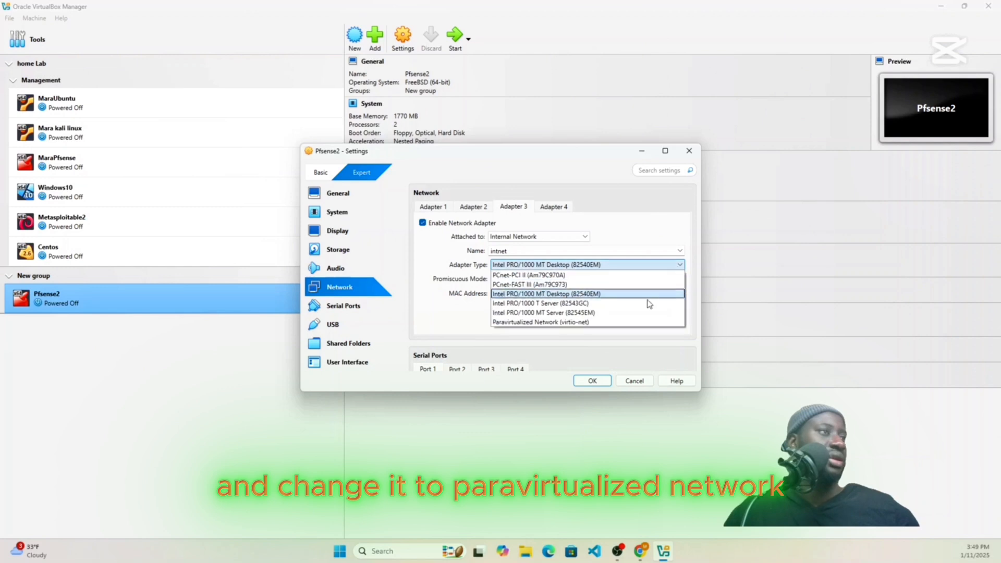
click(628, 322)
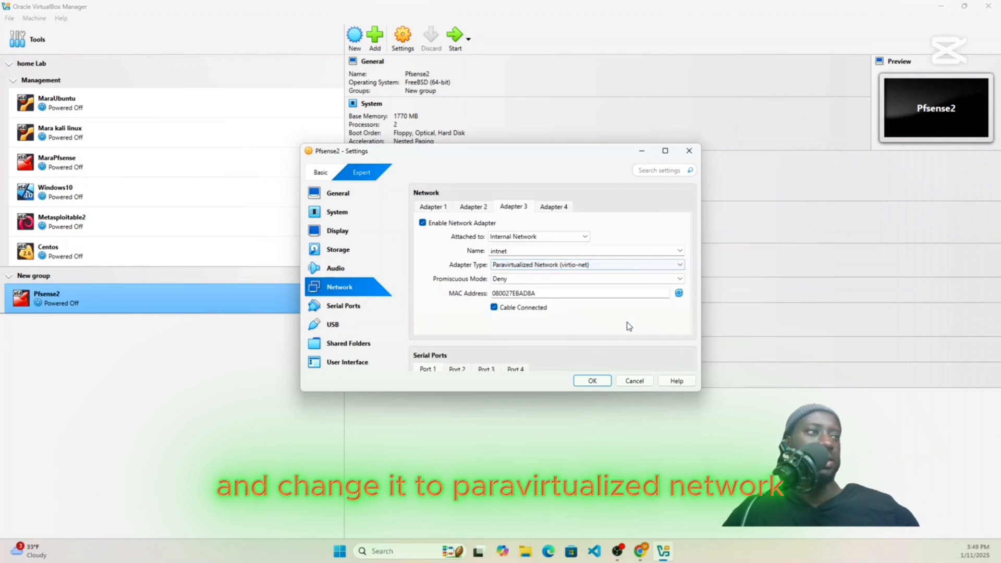
Name Adapter 3's internal network lan1.
click(556, 251)
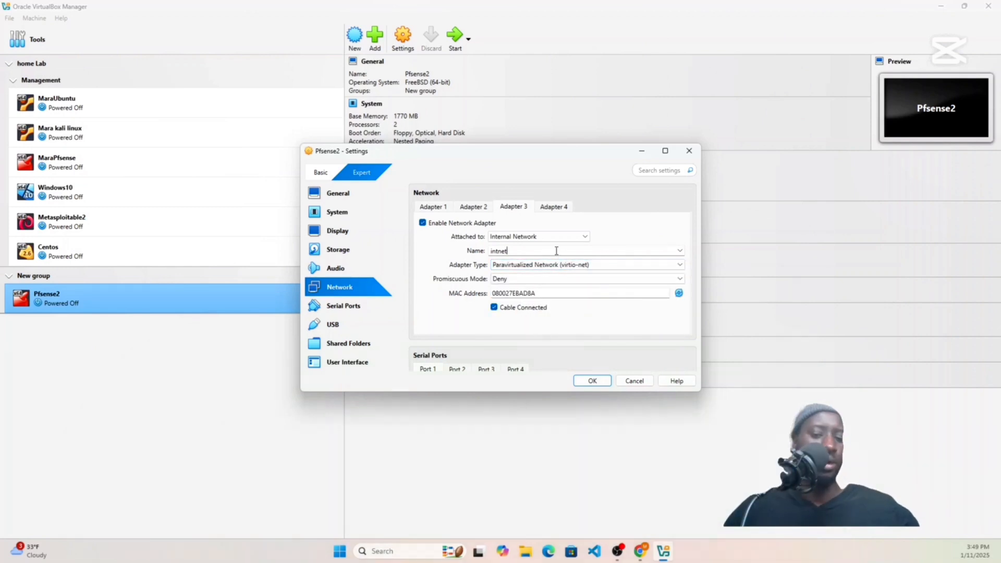
key(BackSpace)
key(BackSpace)
key(BackSpace)
key(BackSpace)
key(BackSpace)
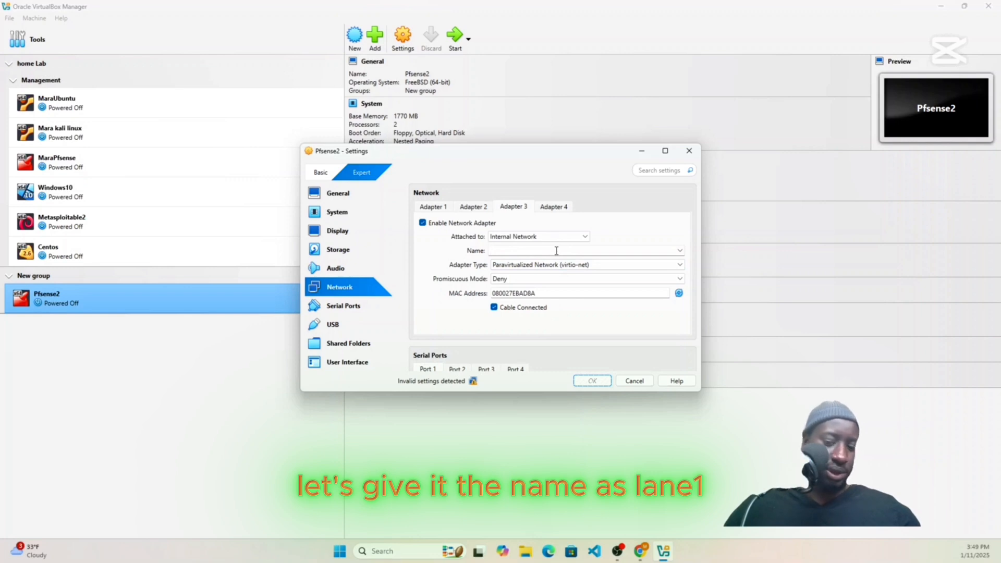
text(Lan1)
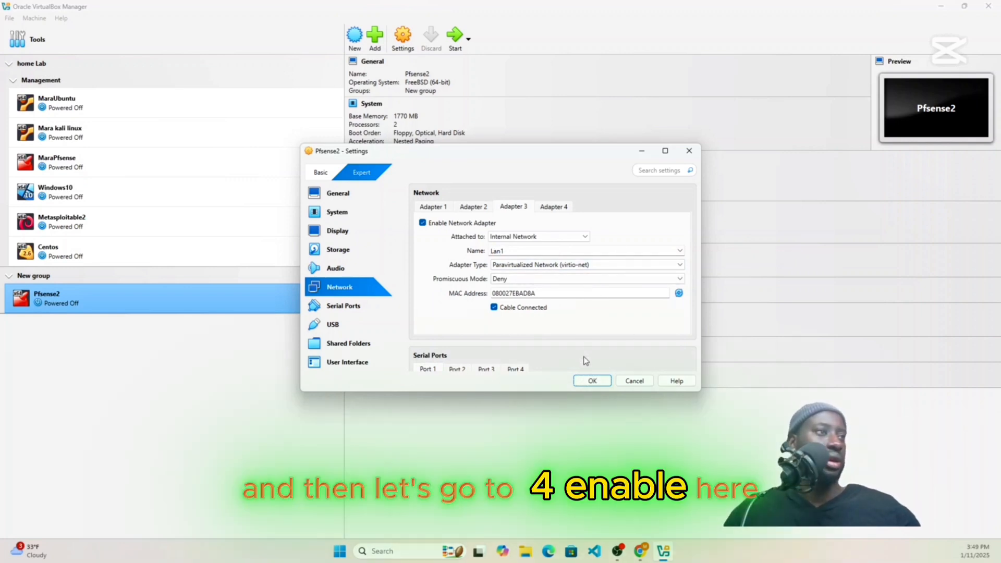
Enable network Adapter 4, attach it to Internal Network and set its type to Paravirtualized Network (virtio-net).
click(553, 208)
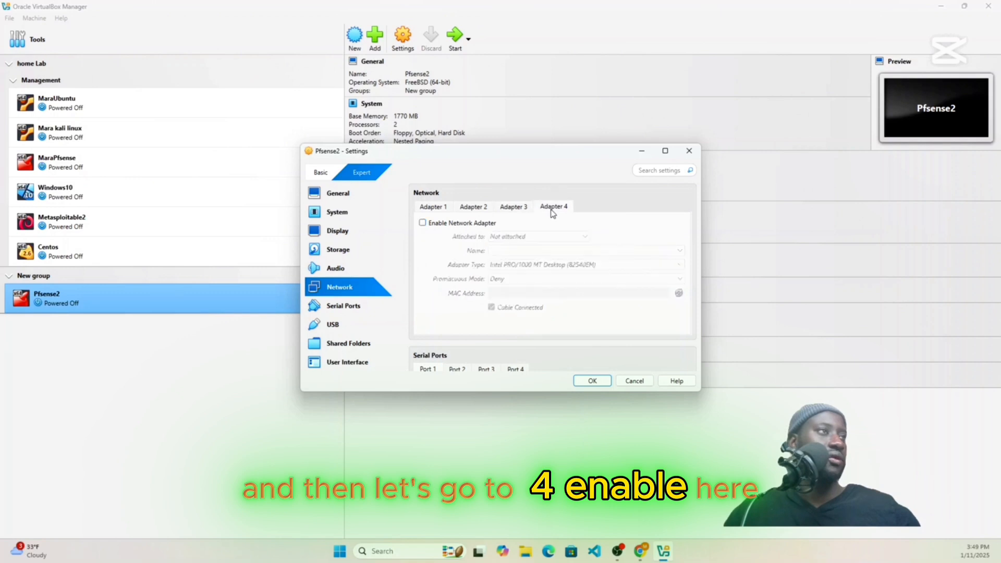
click(422, 224)
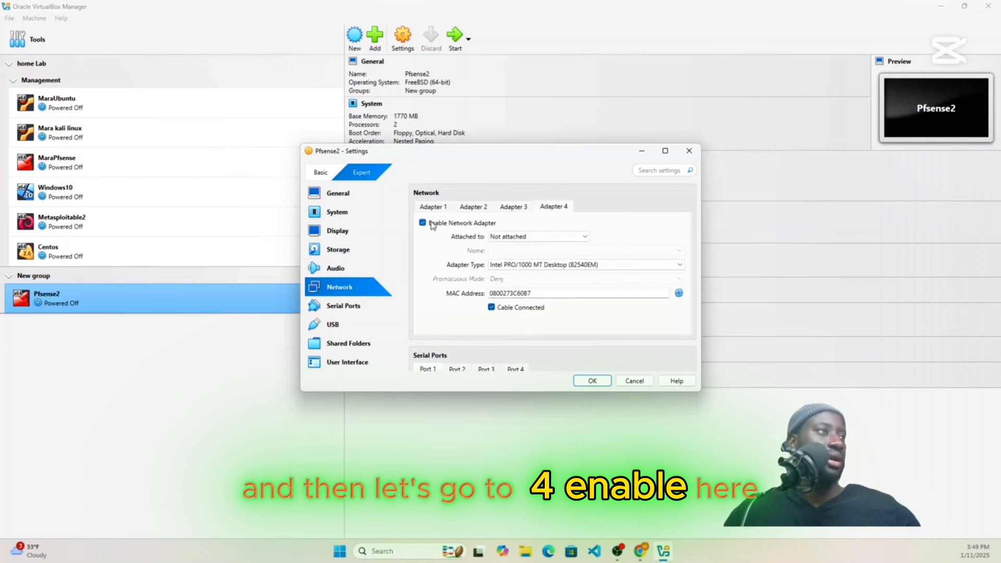
click(430, 225)
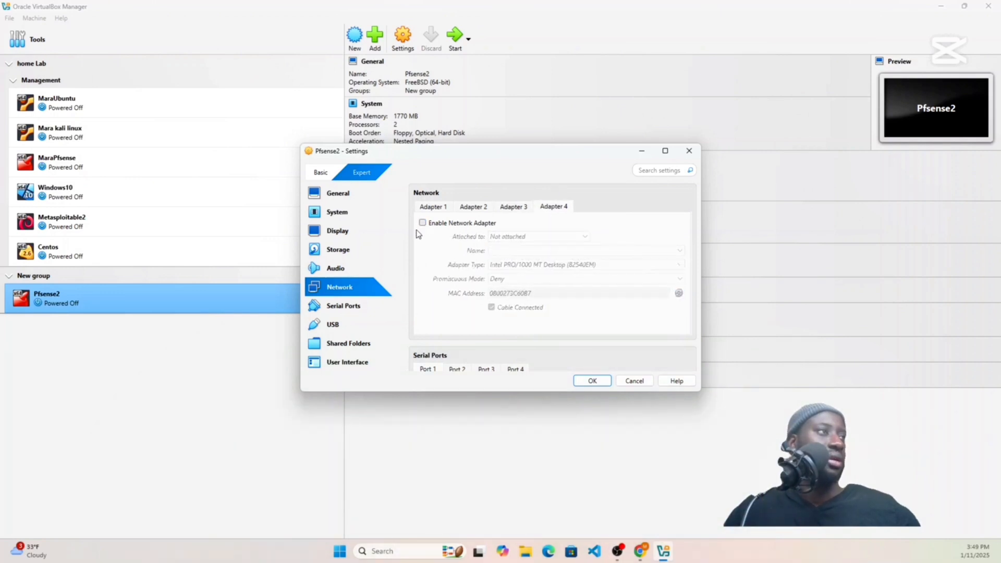
click(423, 223)
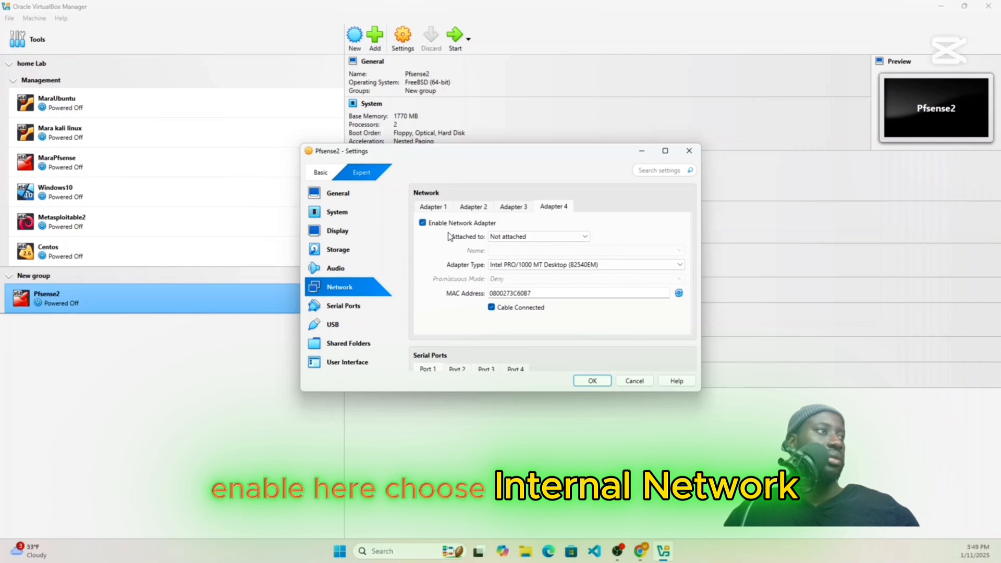
click(568, 241)
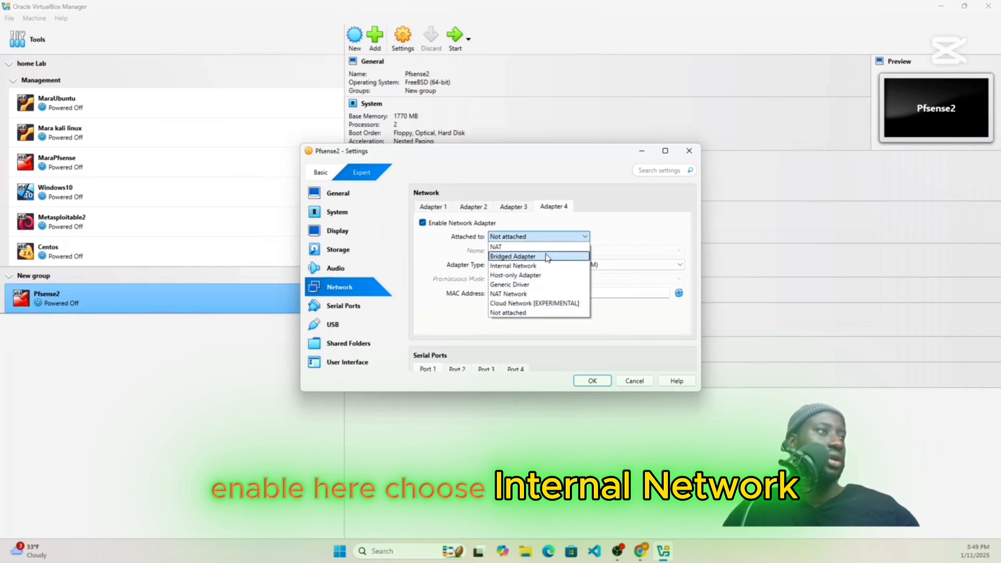
click(547, 266)
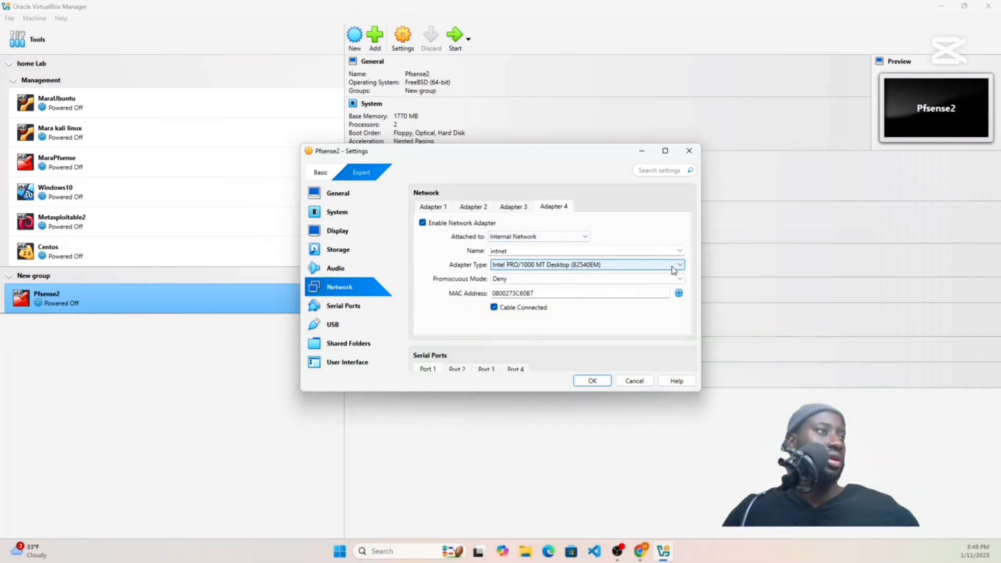
click(674, 266)
click(627, 322)
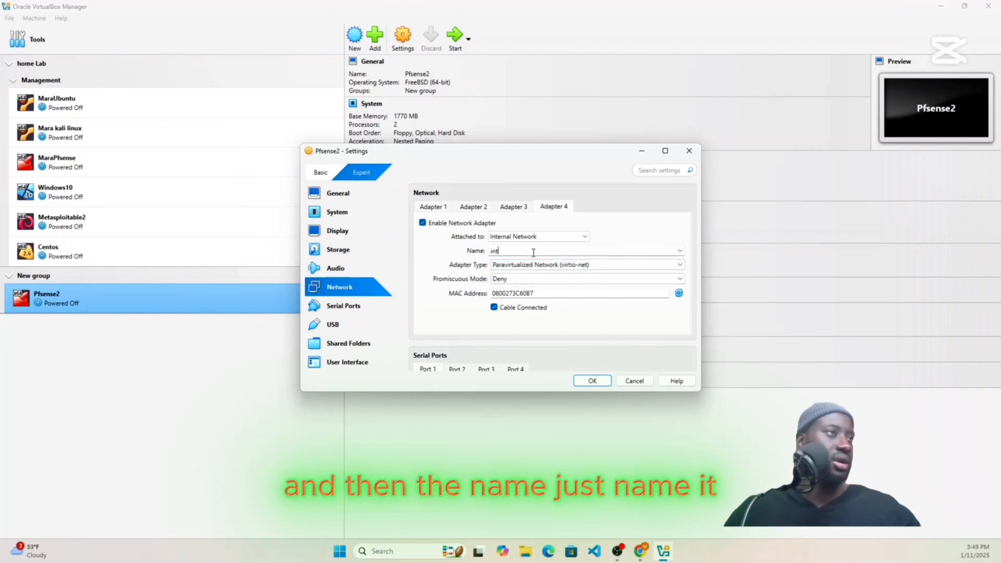
Name Adapter 4's internal network lan2.
key(BackSpace)
key(BackSpace)
key(BackSpace)
text(La)
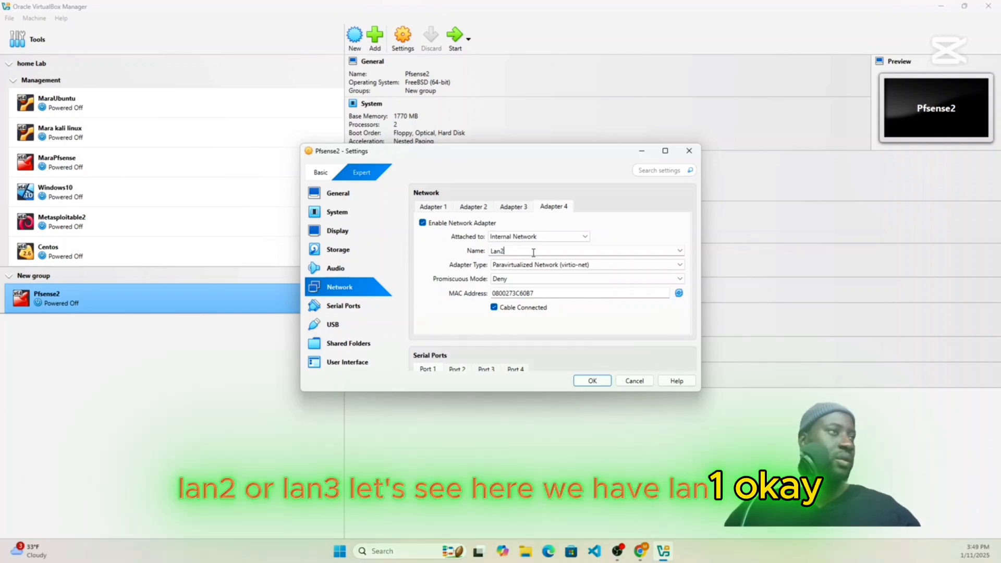
text(n2)
Check the internal network names of Adapters 2 to 4 and save the Pfsense2 settings.
click(509, 207)
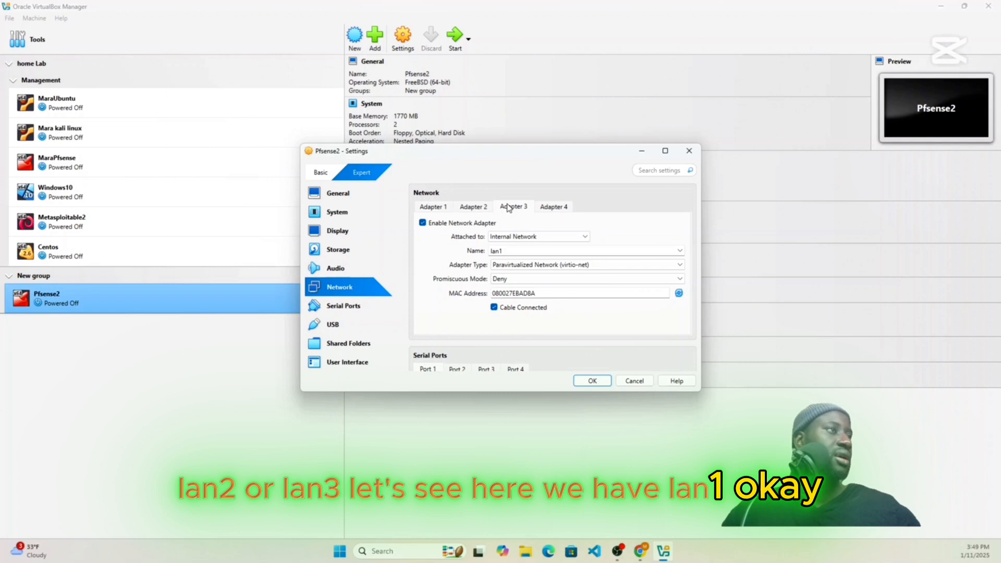
click(555, 208)
click(469, 209)
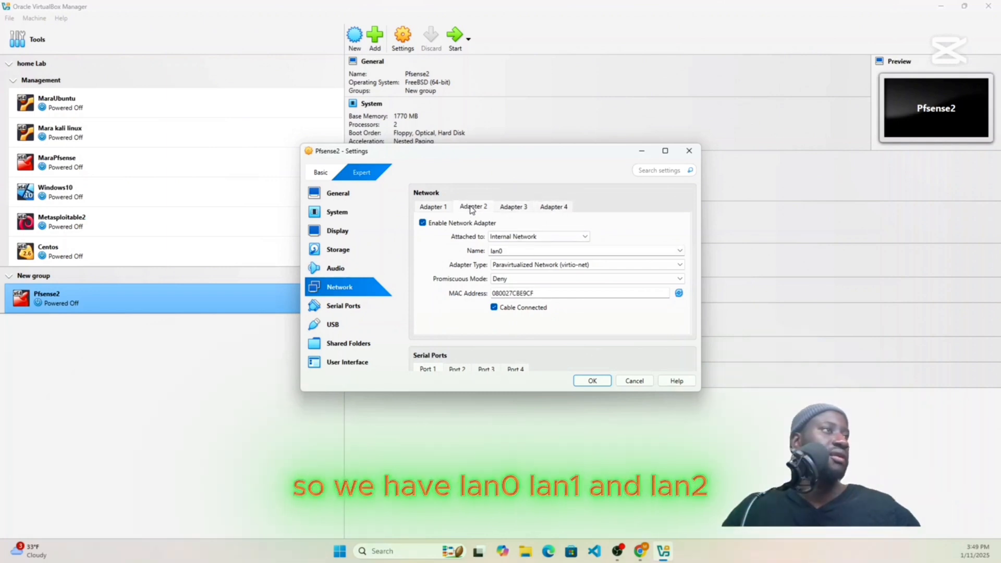
click(511, 207)
click(553, 207)
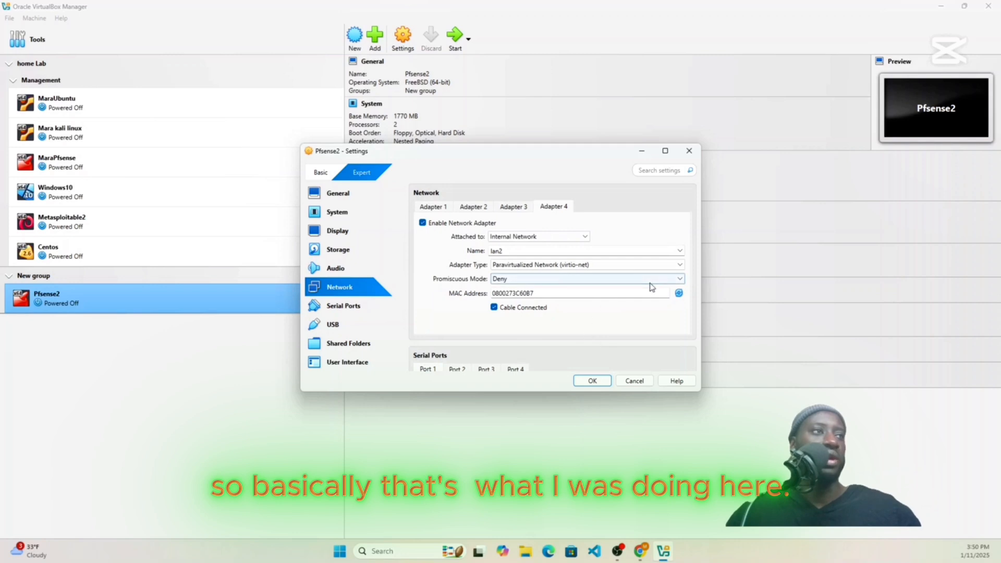
click(673, 281)
click(671, 281)
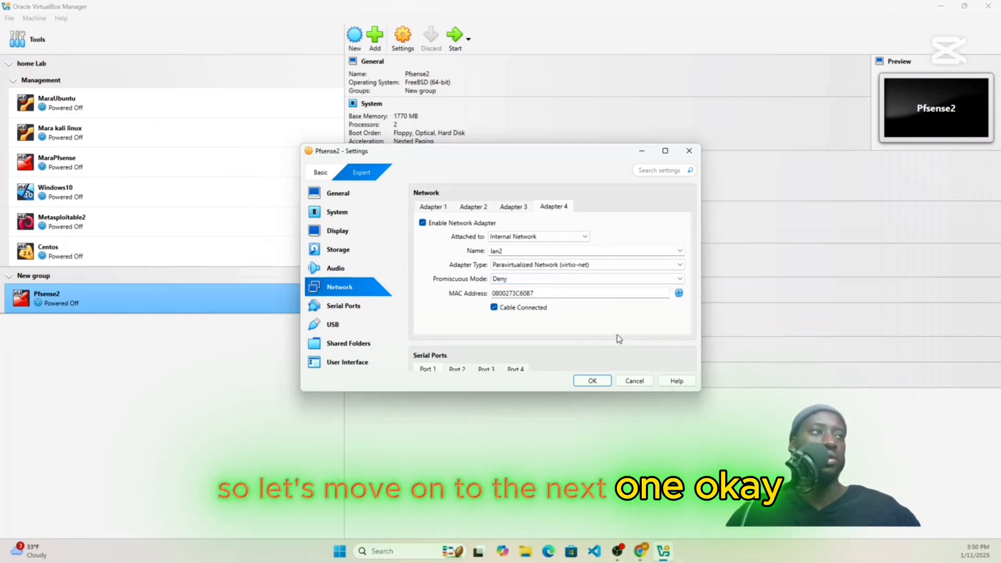
click(592, 381)
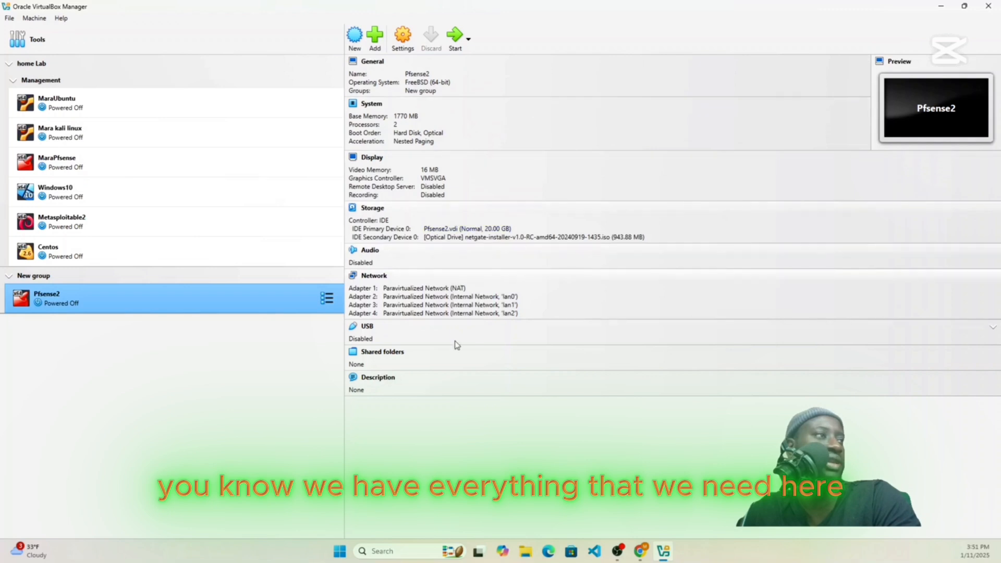
Start the Pfsense2 virtual machine and minimize the VirtualBox Manager, leaving only the machine's window open.
click(454, 35)
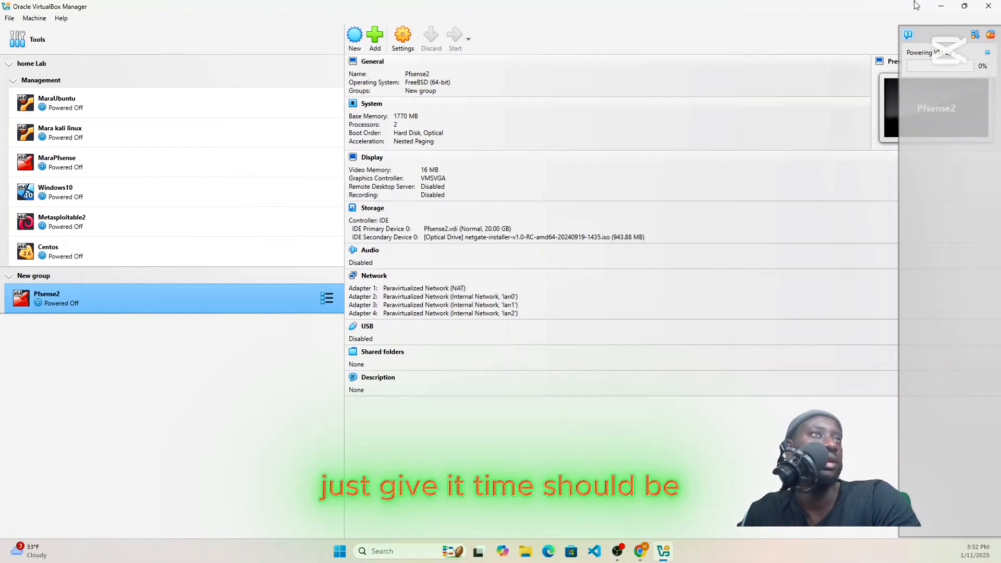
click(942, 7)
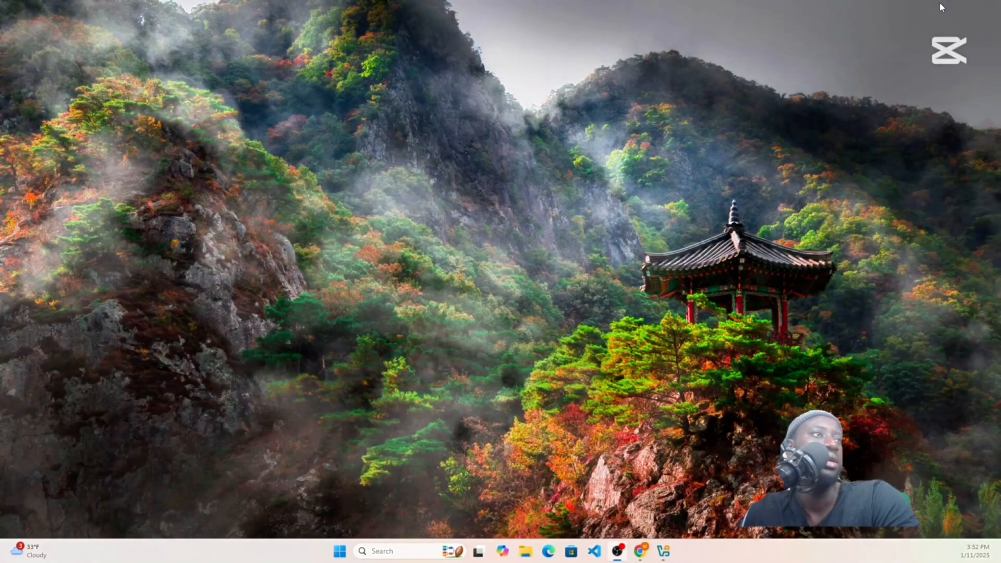
click(672, 549)
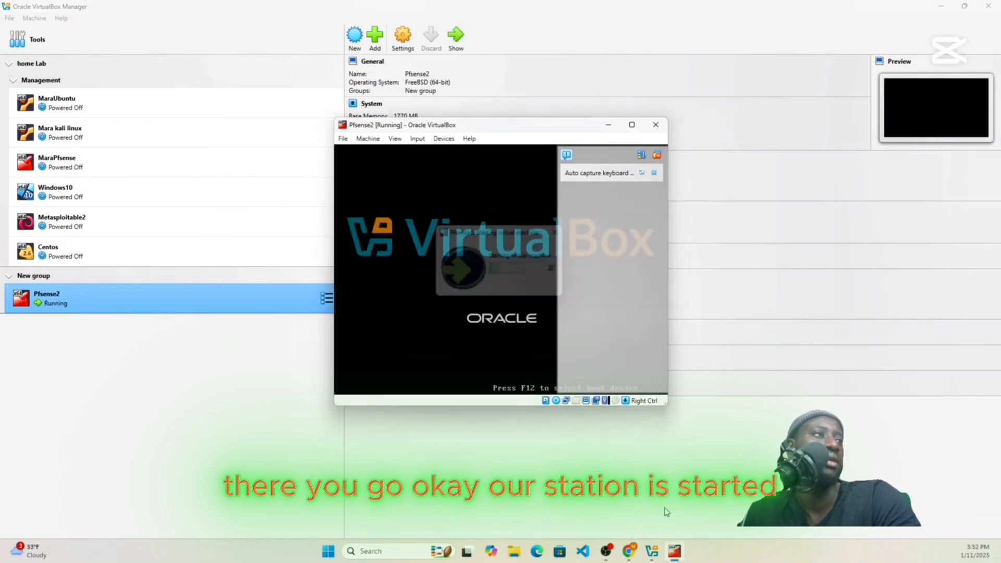
click(943, 7)
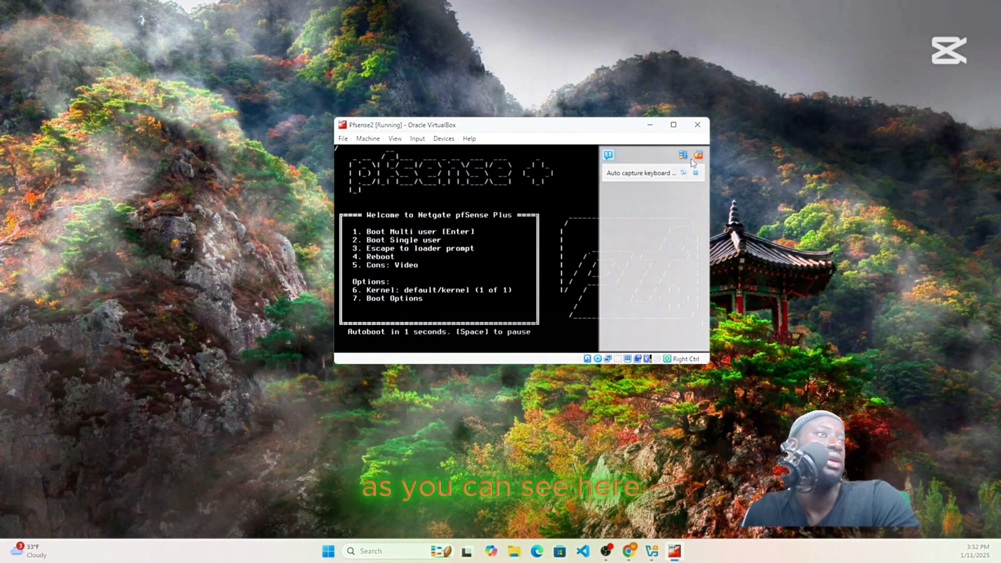
Clear the machine window's notifications, and enlarge and reposition the window on the desktop.
click(699, 155)
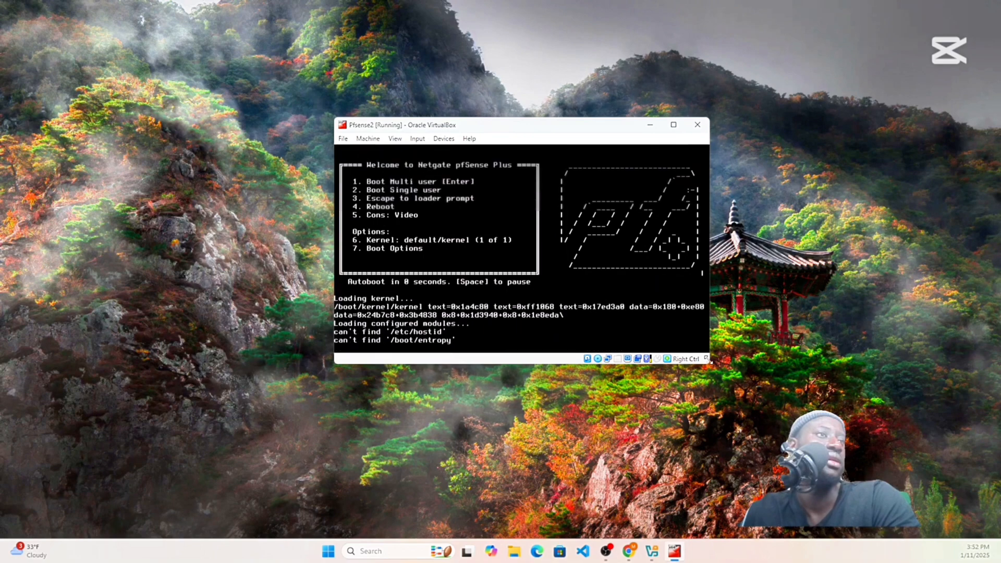
drag(707, 360, 825, 468)
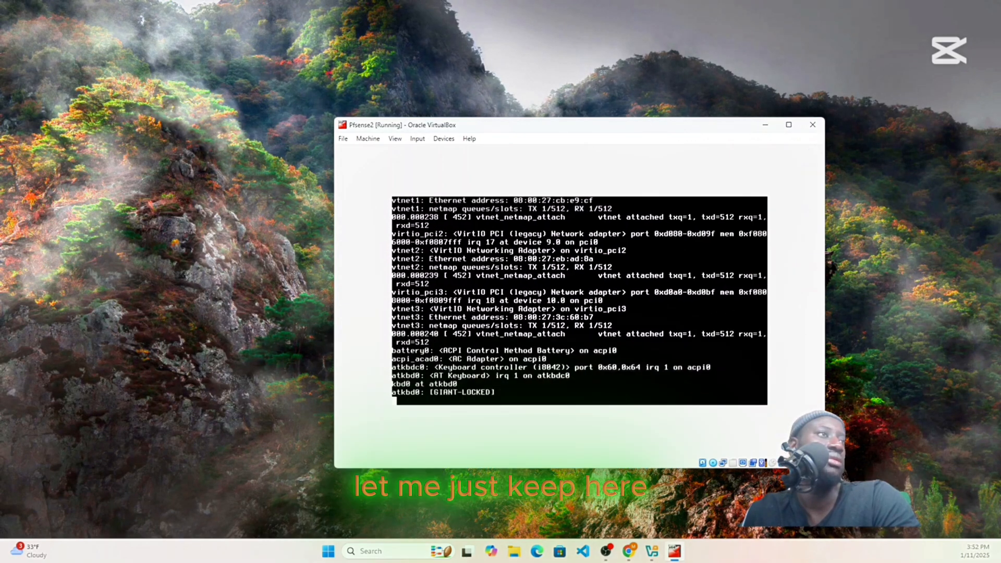
drag(588, 128, 472, 77)
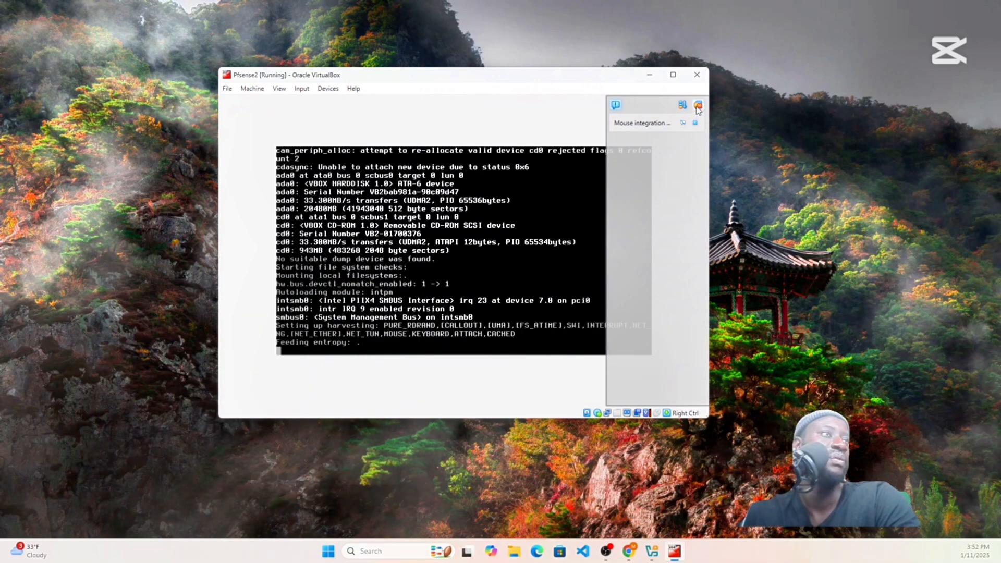
click(697, 106)
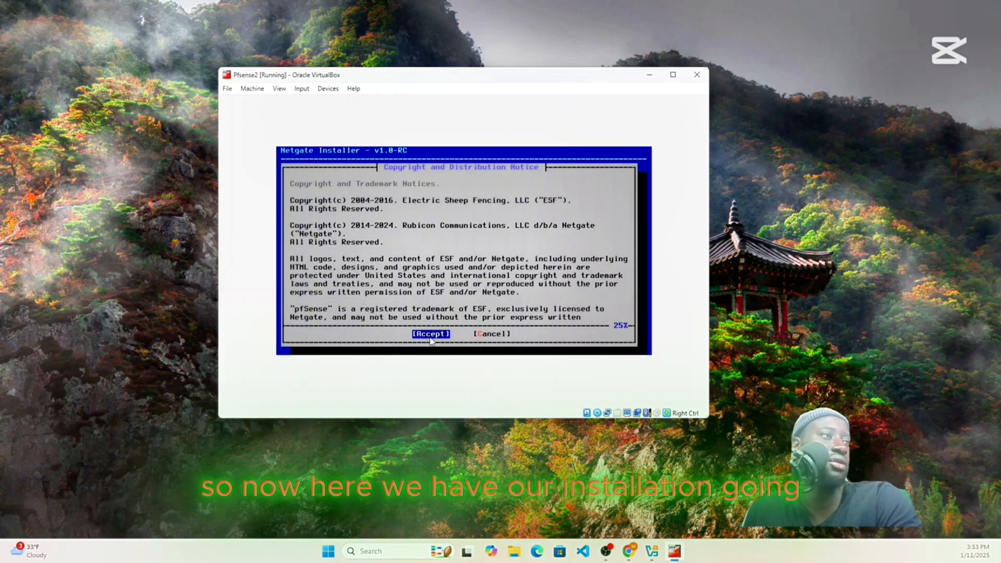
Accept the Netgate Installer's copyright and distribution notice and choose to install pfSense.
click(430, 340)
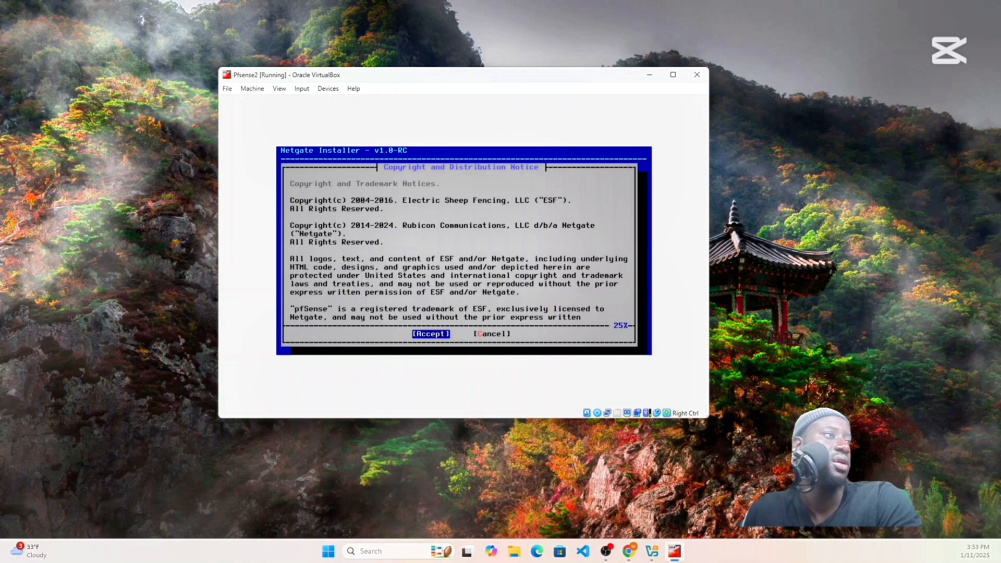
key(Return)
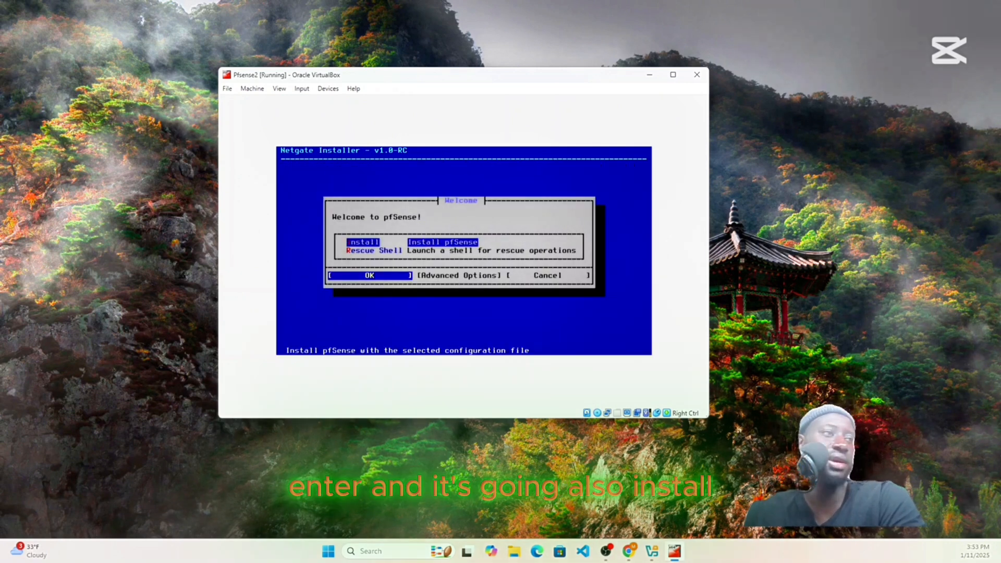
key(Return)
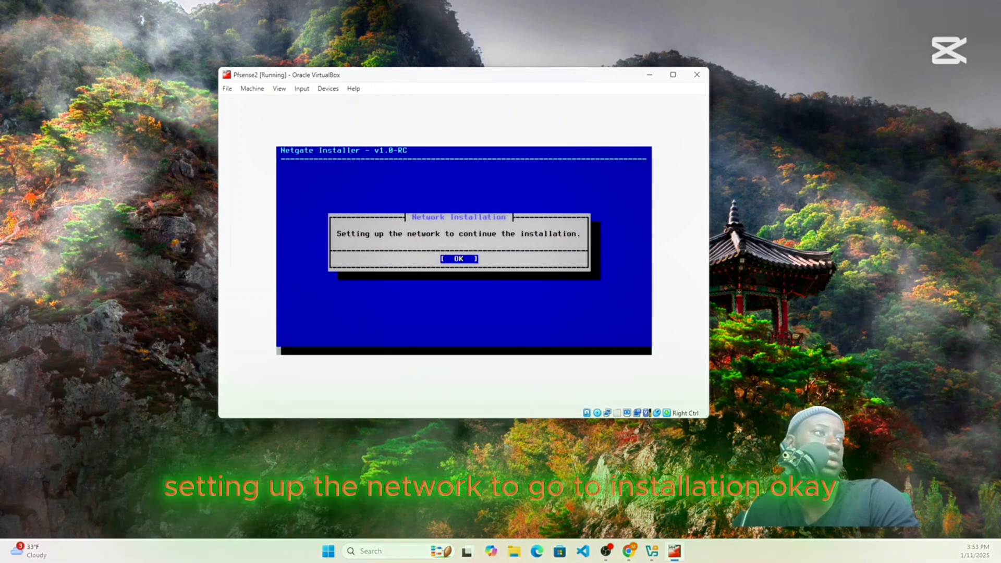
Proceed to the installer's network setup, assign vtnet0 as the WAN interface and continue with its DHCP (client) mode settings.
key(Return)
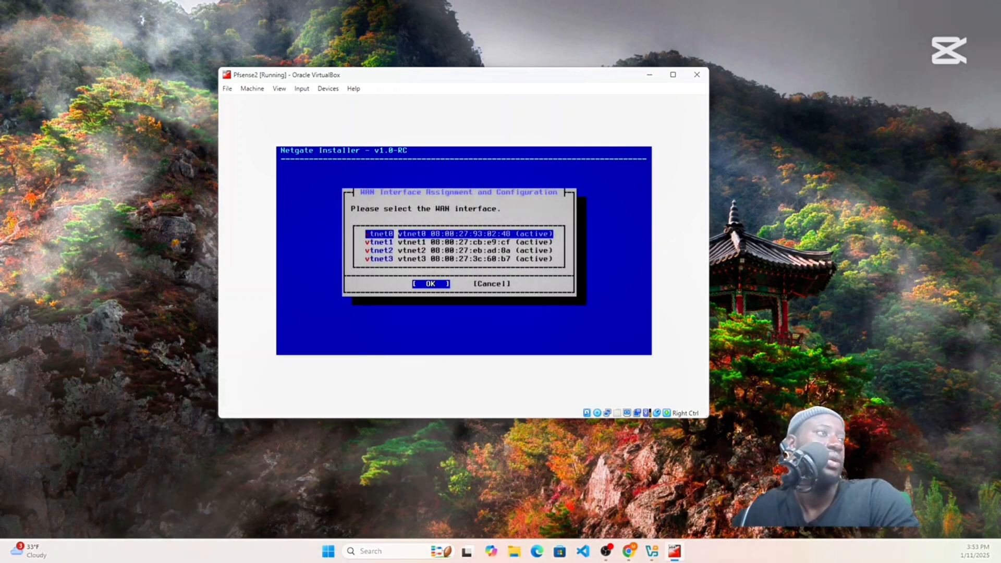
key(Return)
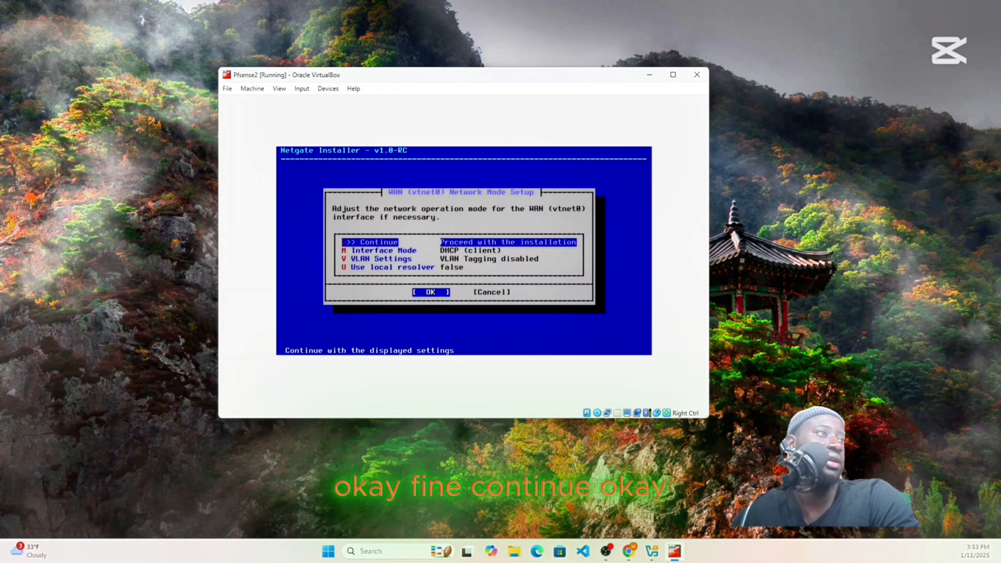
key(Return)
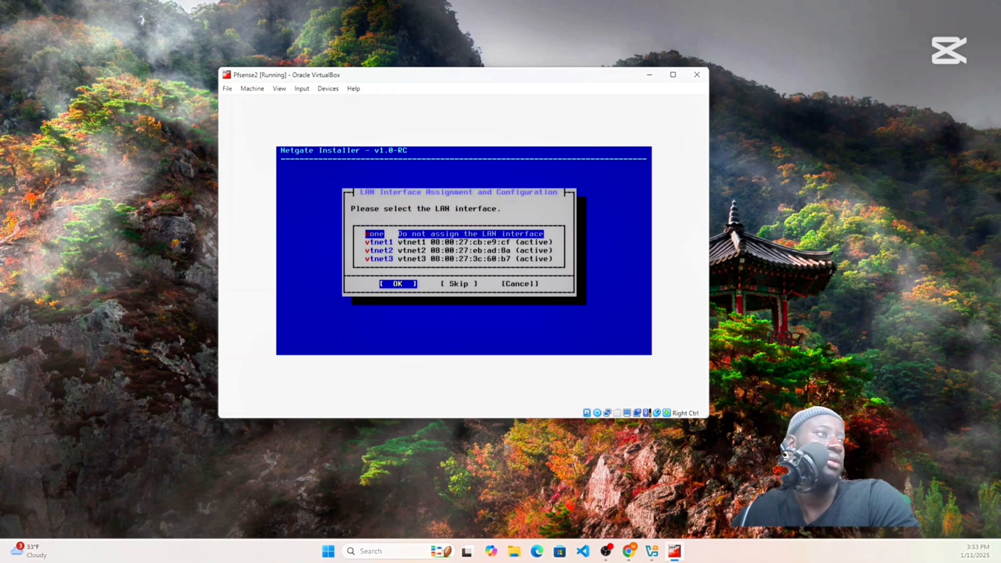
Leave the LAN interface unassigned, confirm the interface assignment, and choose to install pfSense CE.
key(Return)
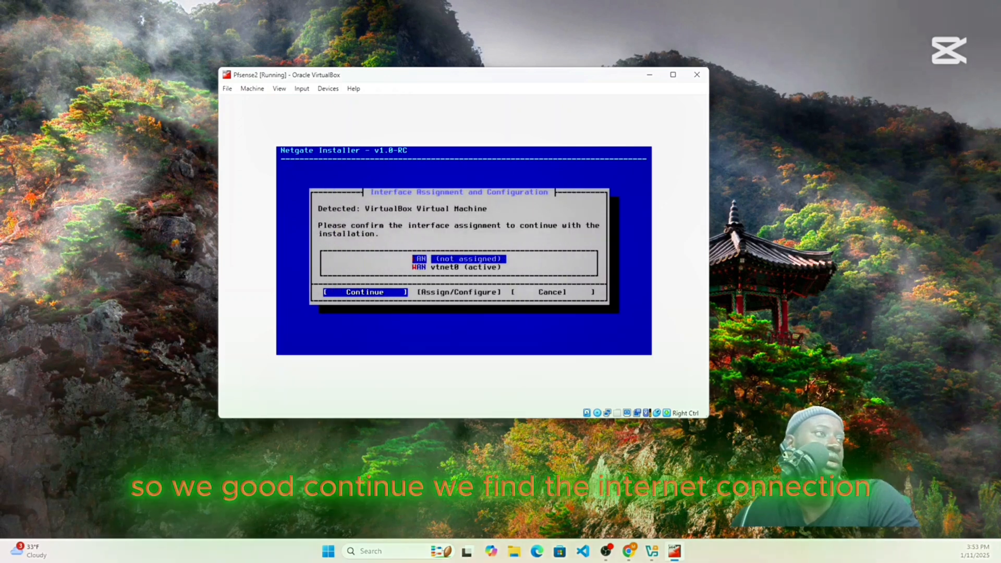
key(Return)
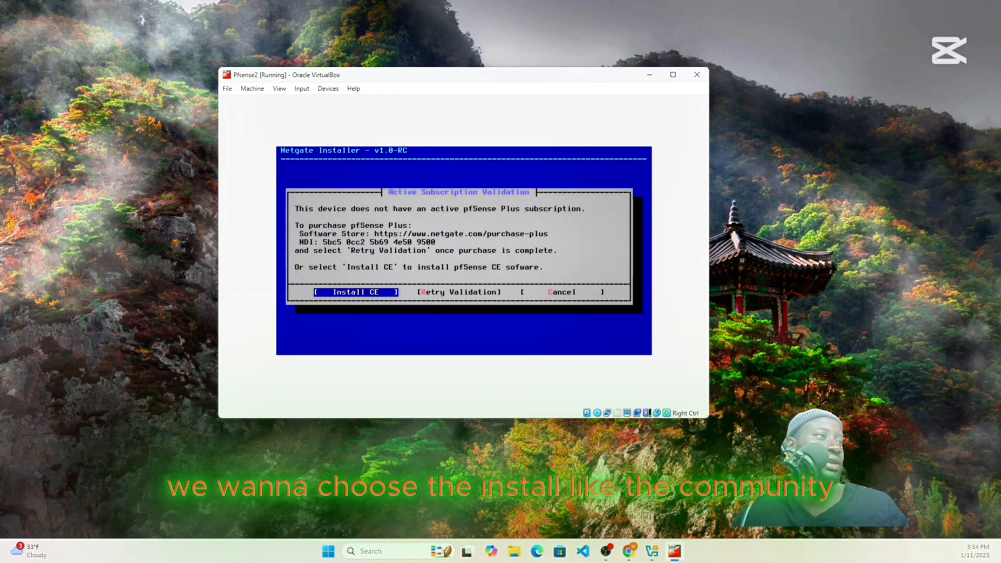
key(Return)
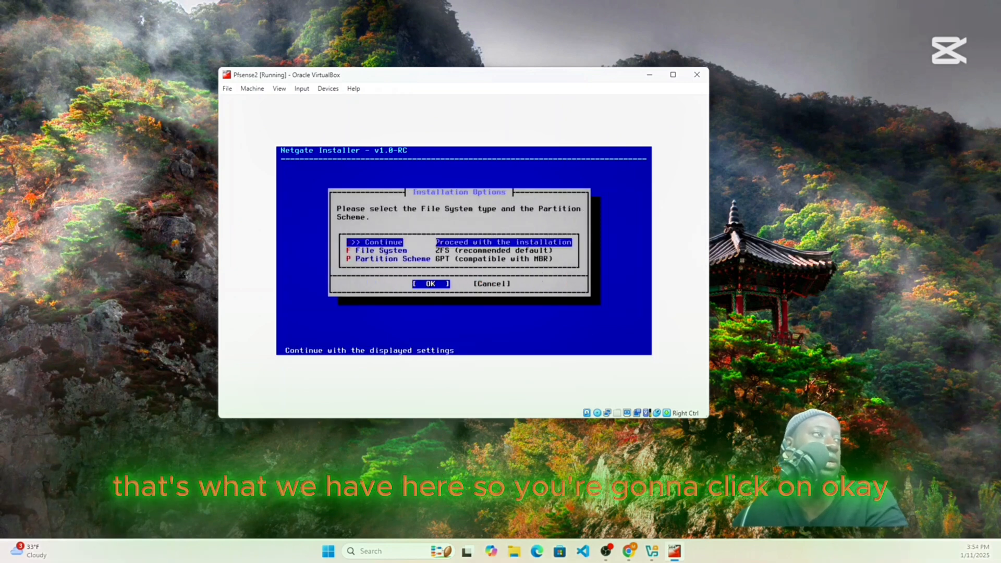
Install the current stable release 2.7.2 on the 20G VBOX HARDDISK, using ZFS, GPT and a stripe without redundancy.
key(Return)
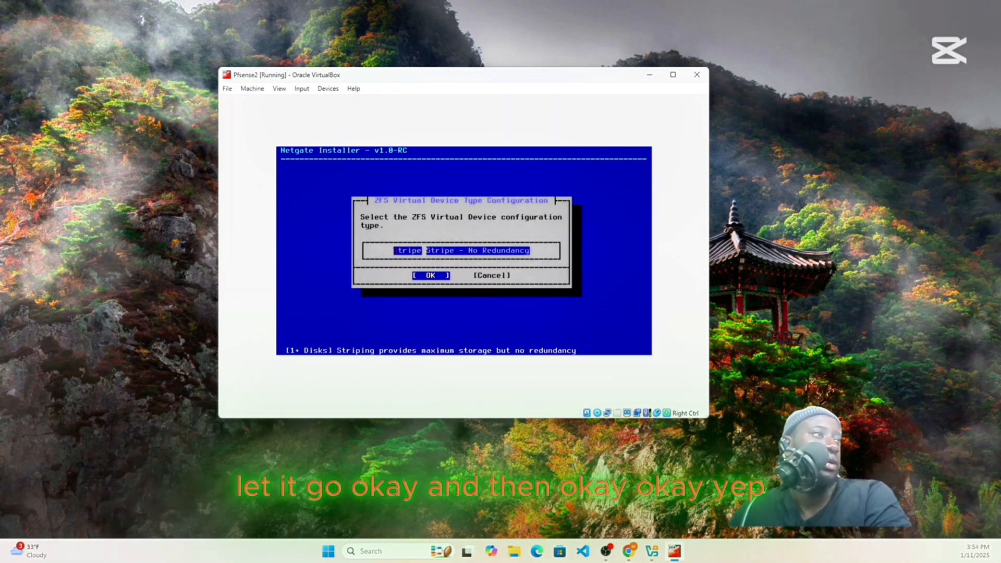
key(Return)
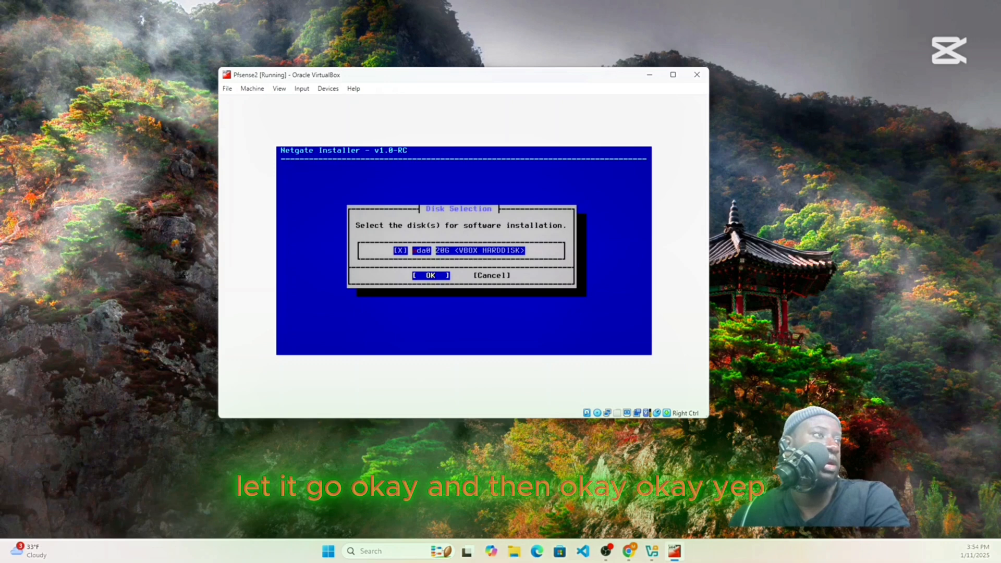
key(Return)
key(Return)
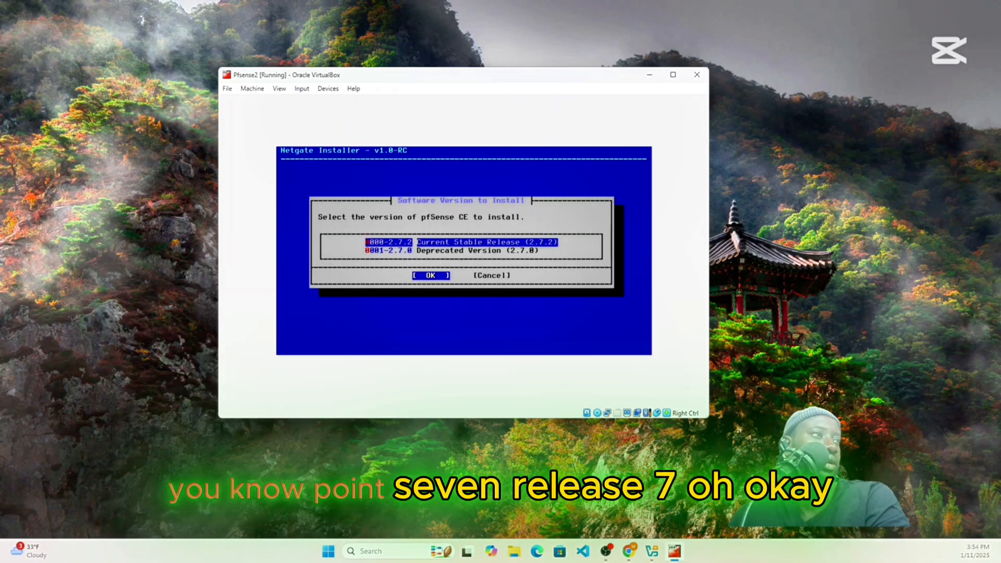
key(Return)
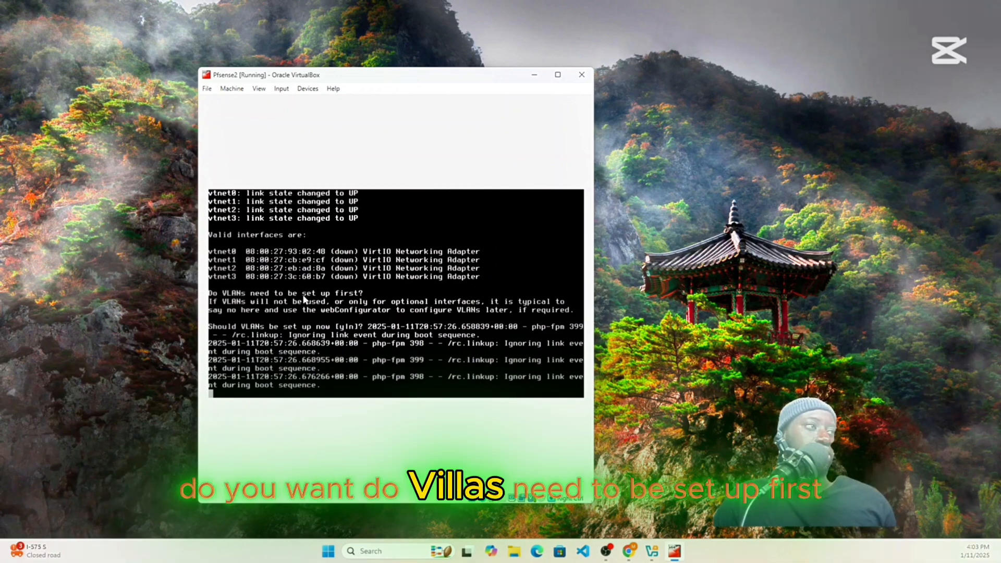
Decline the VLAN setup in the pfSense console and assign vtnet0 as the WAN interface.
text(n)
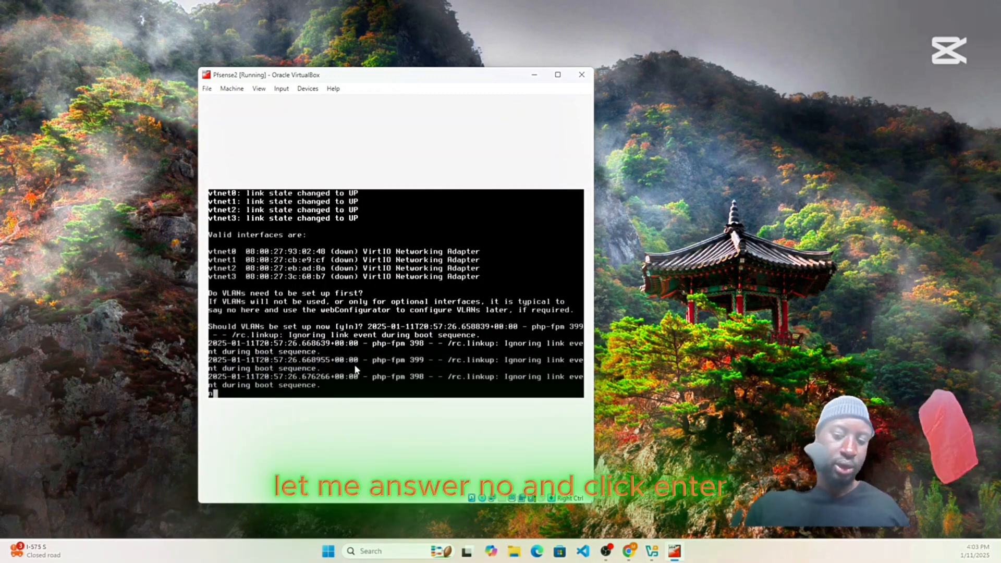
key(Return)
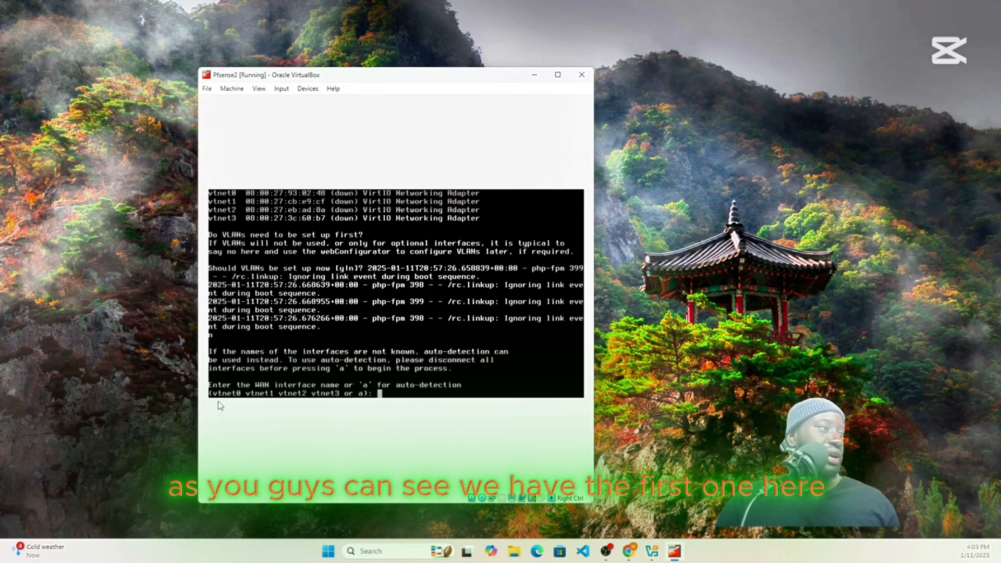
text(vt)
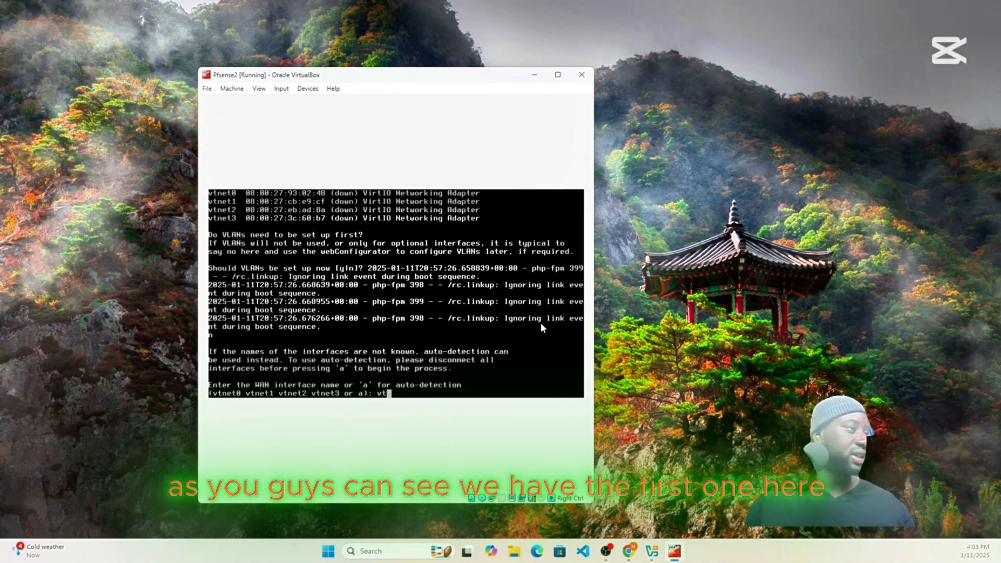
text(net0)
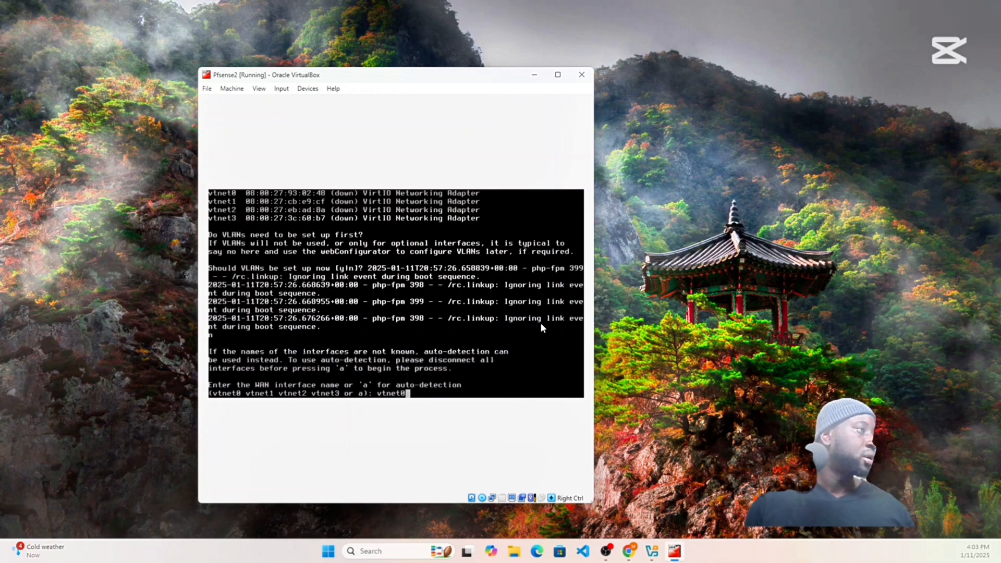
key(Return)
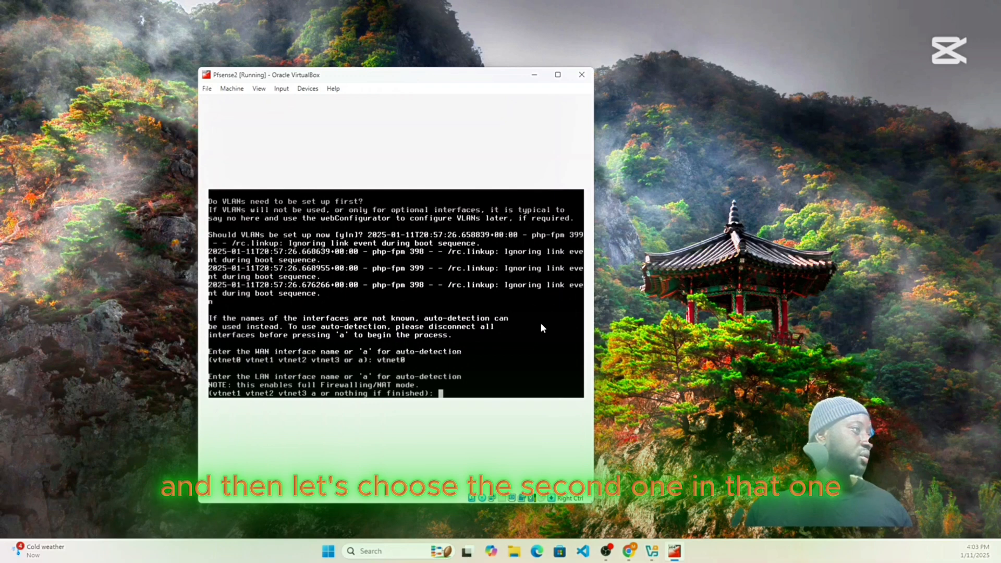
Assign vtnet1 as the LAN interface and vtnet2 as the Optional 1 interface.
text(vtnet)
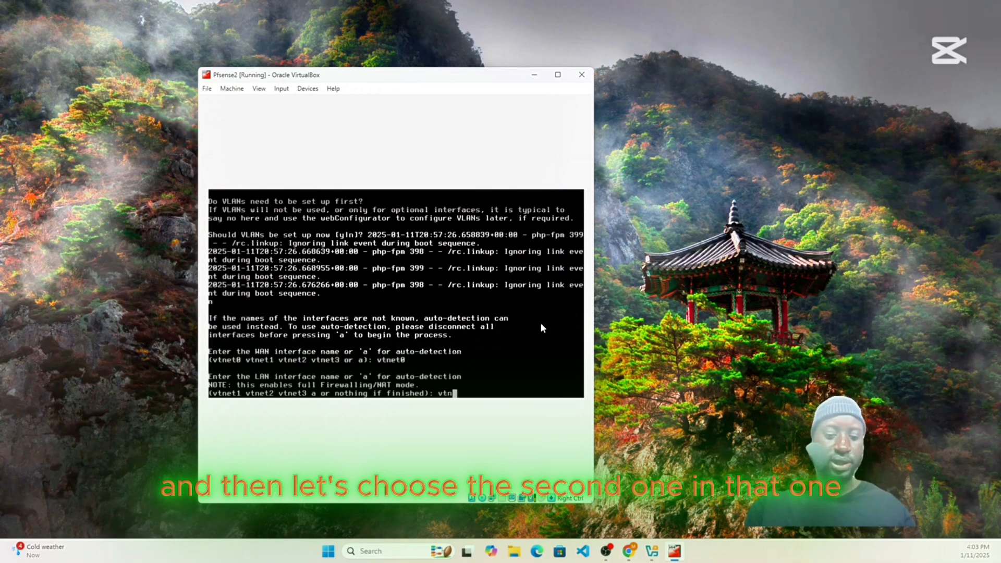
text(1)
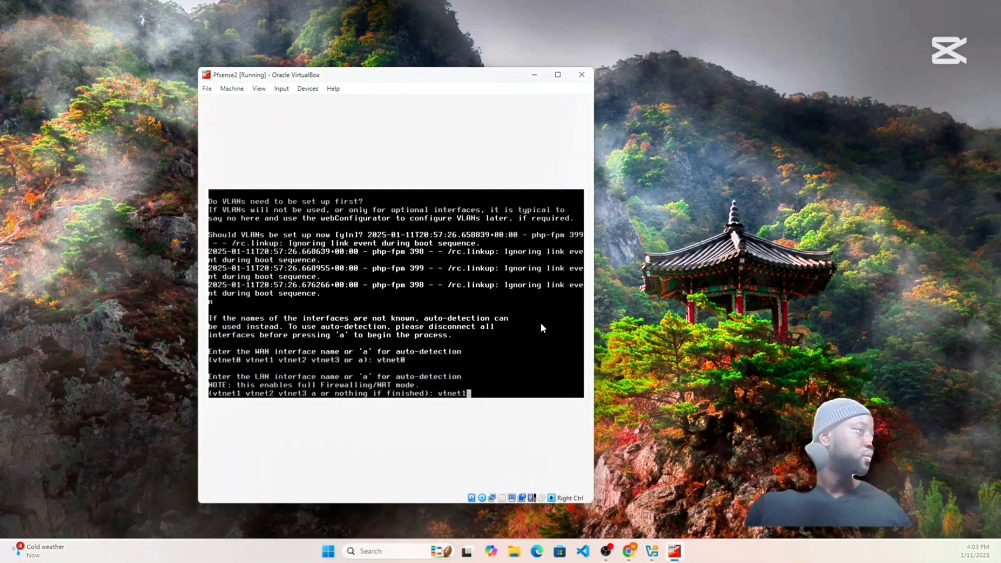
key(Return)
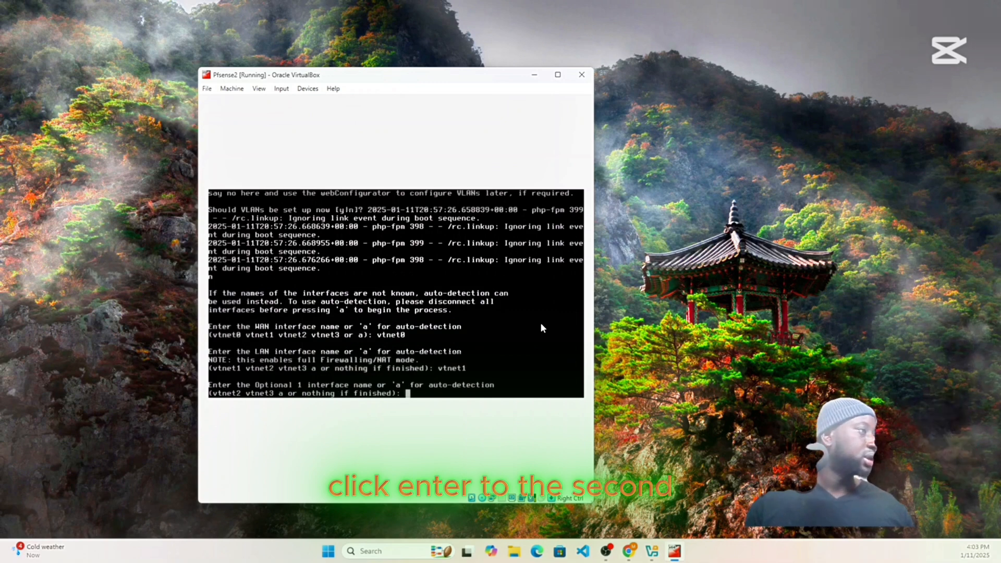
text(vtne)
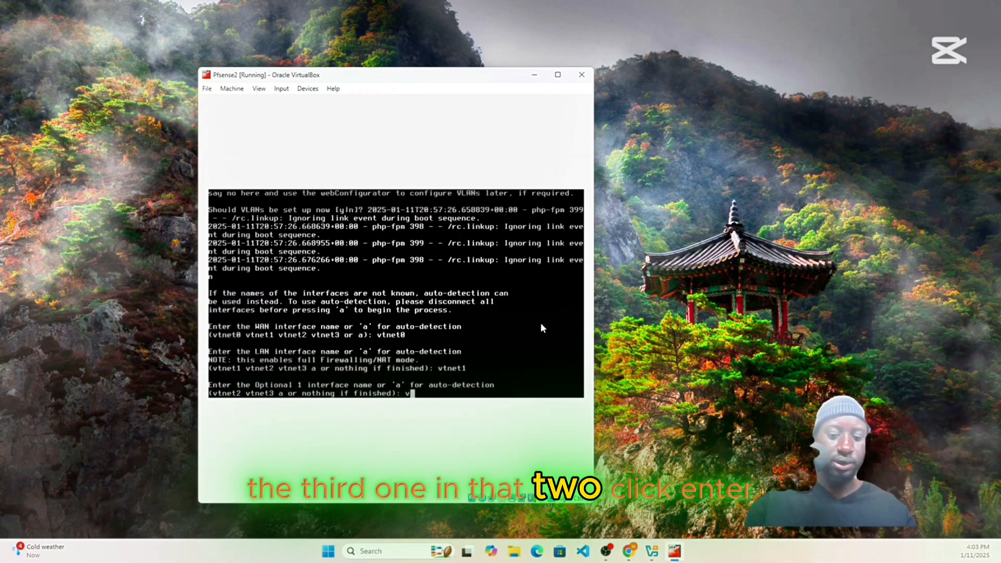
text(t2)
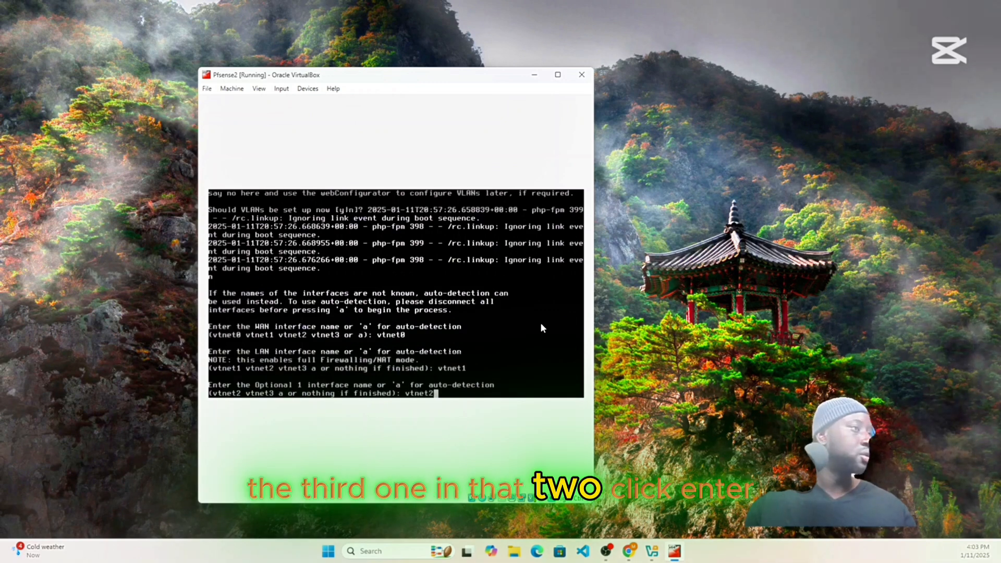
key(Return)
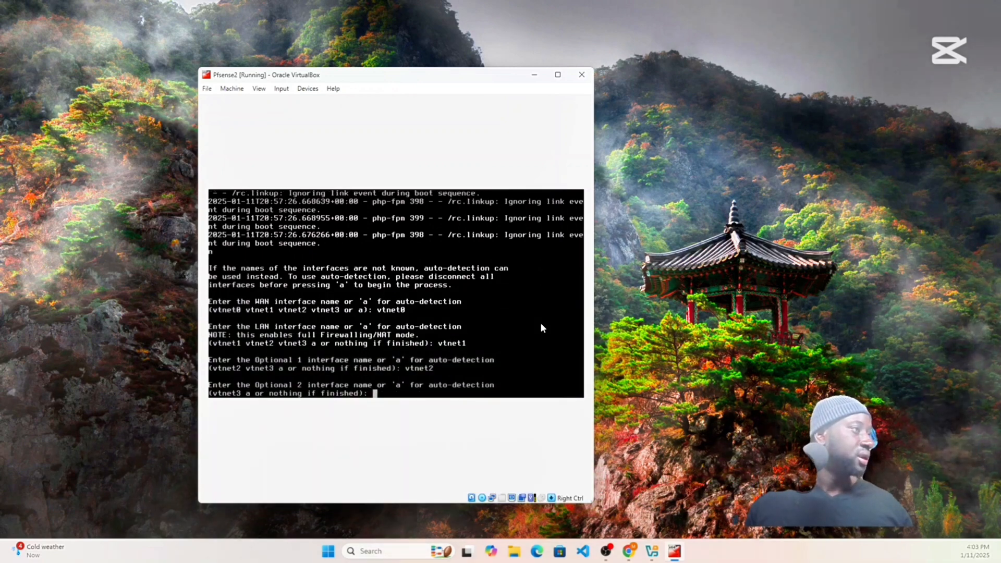
Assign vtnet3 as the Optional 2 interface and agree to proceed with the listed interface assignments.
text(vtn)
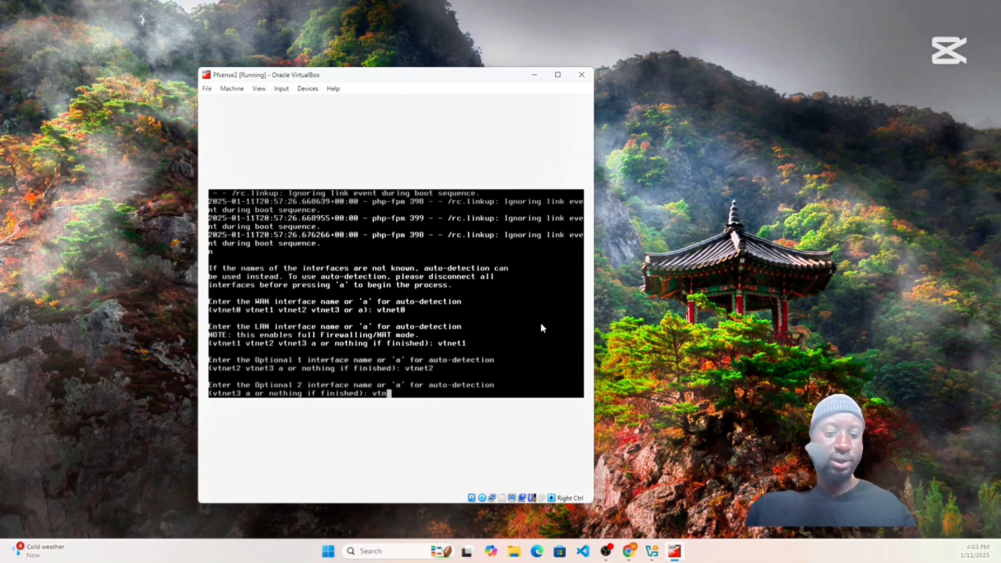
text(et)
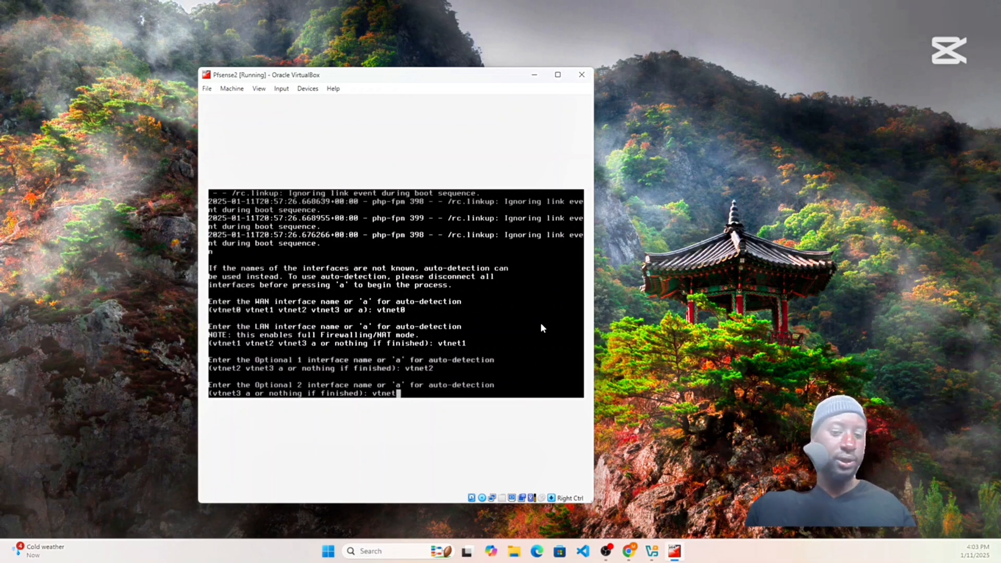
text(3)
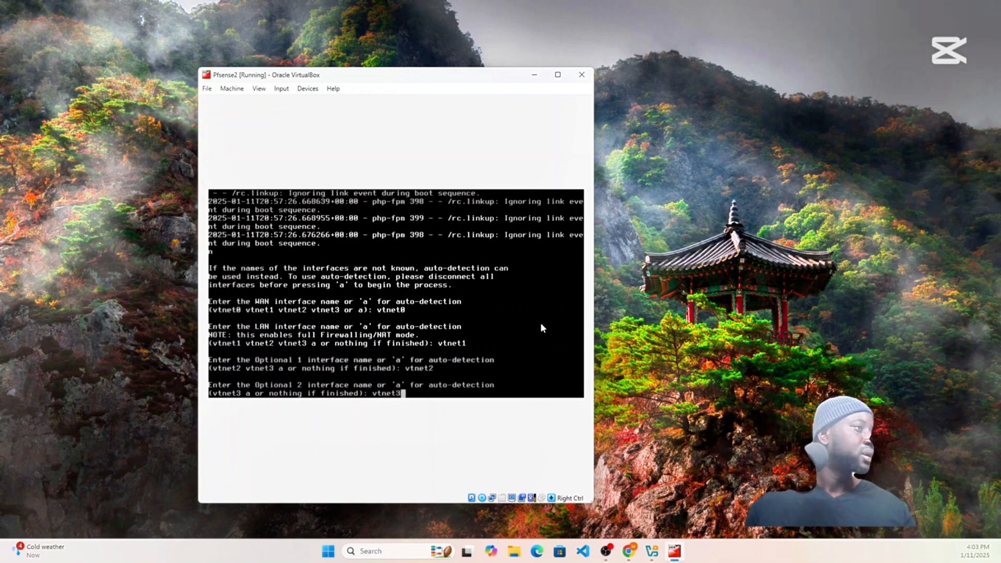
key(Return)
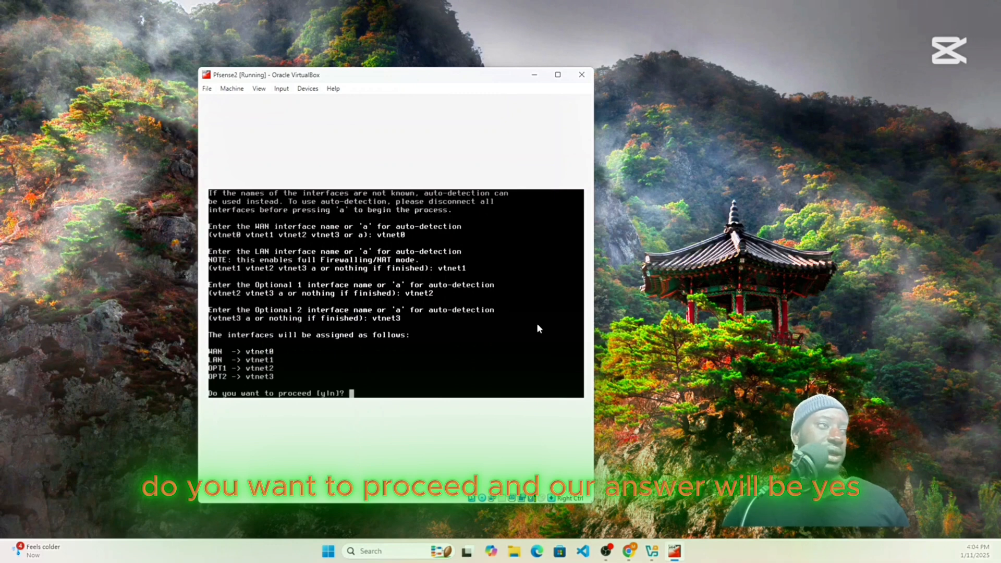
text(y)
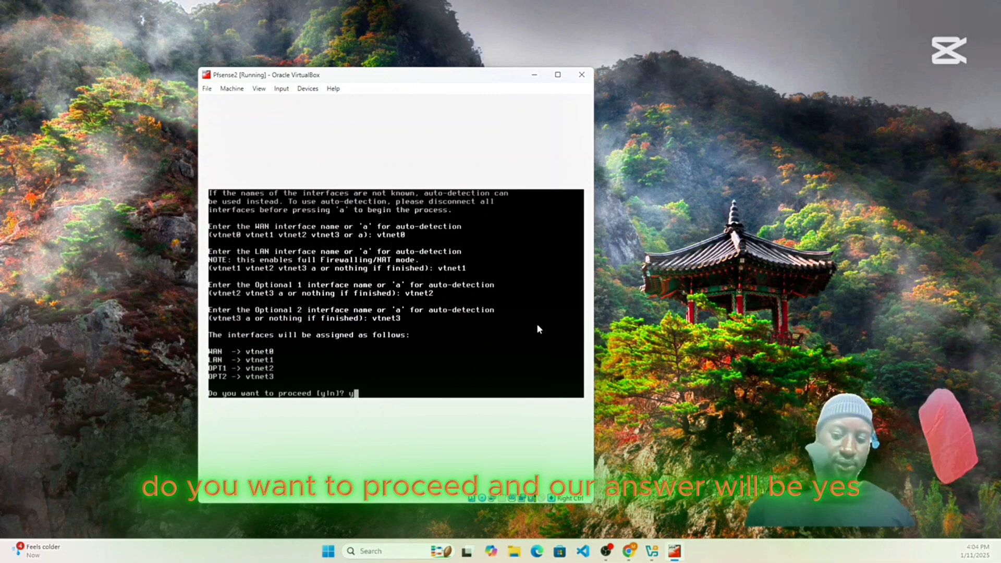
key(Return)
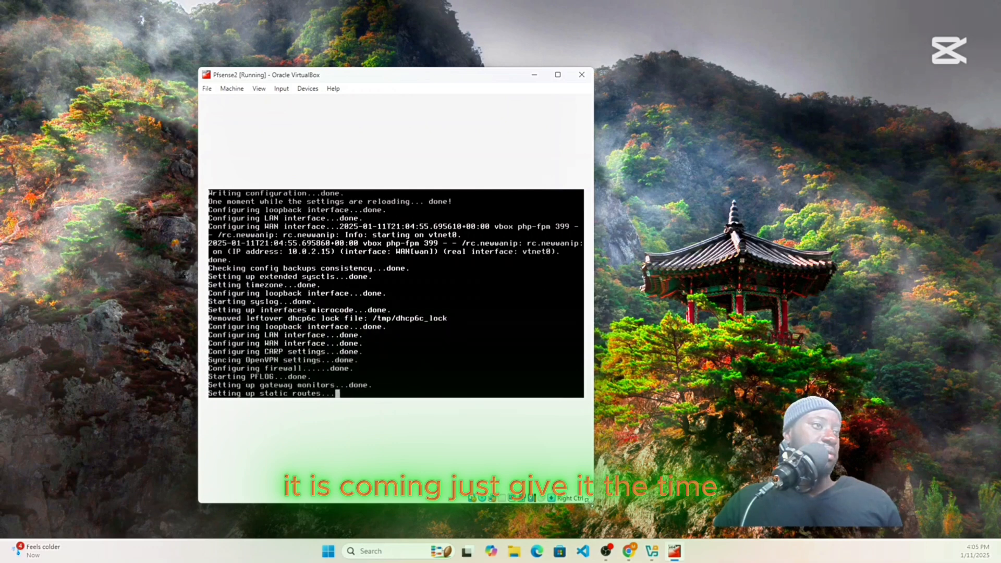
Widen the Pfsense2 machine window and move it slightly higher on the desktop.
drag(592, 504, 941, 441)
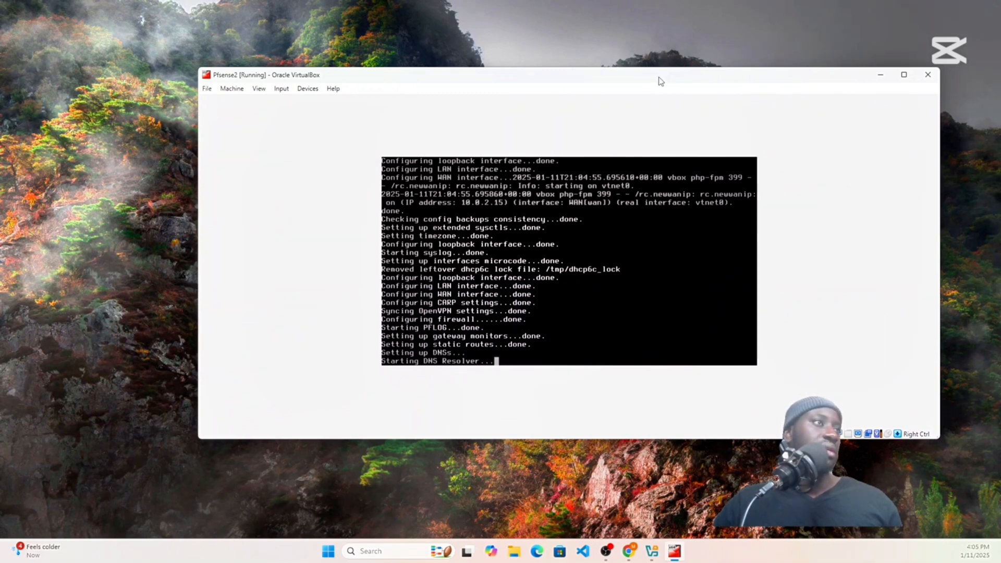
drag(660, 78, 651, 55)
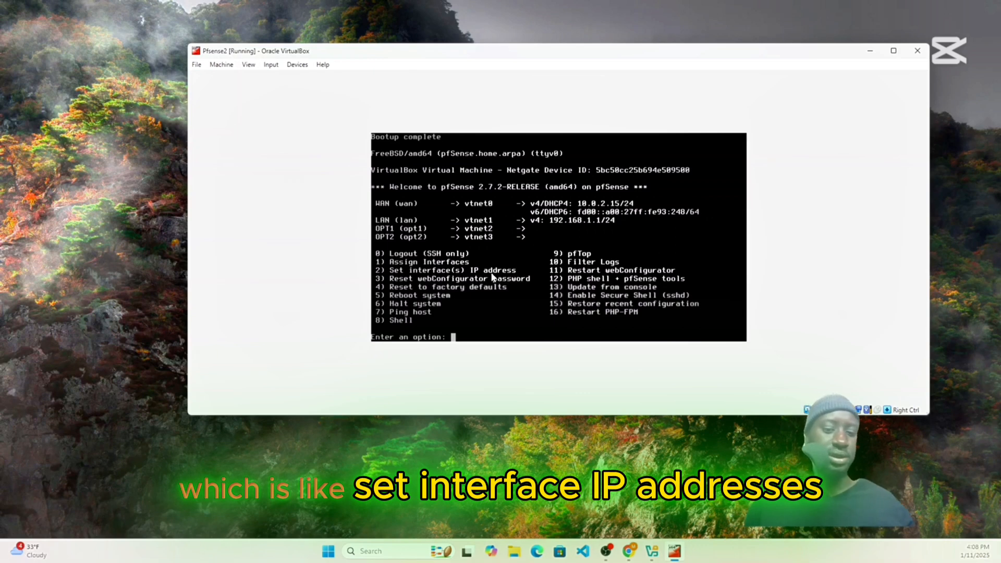
Start setting the LAN (vtnet1) interface's IP address from the console and decline configuring its IPv4 address via DHCP.
text(2)
key(Return)
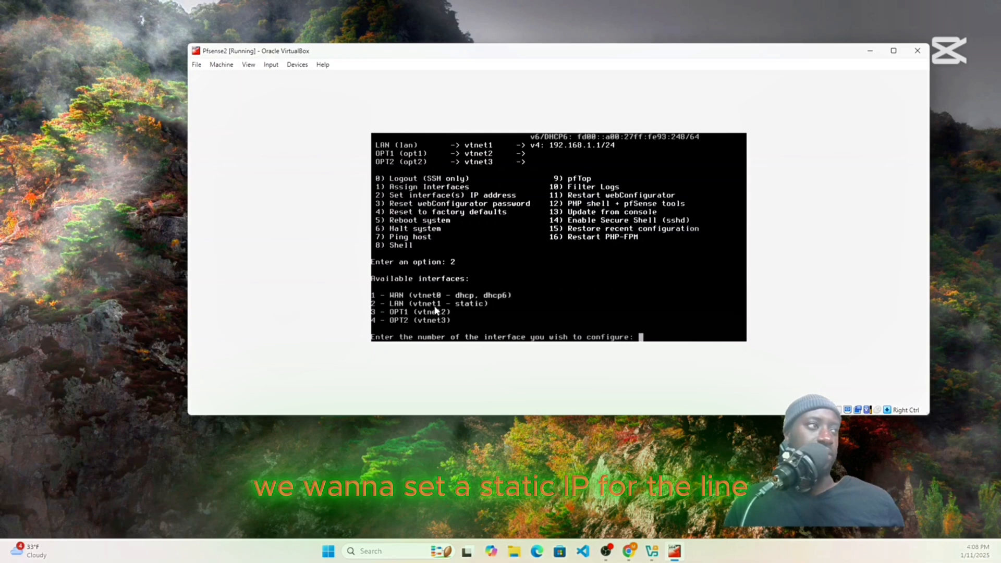
text(2)
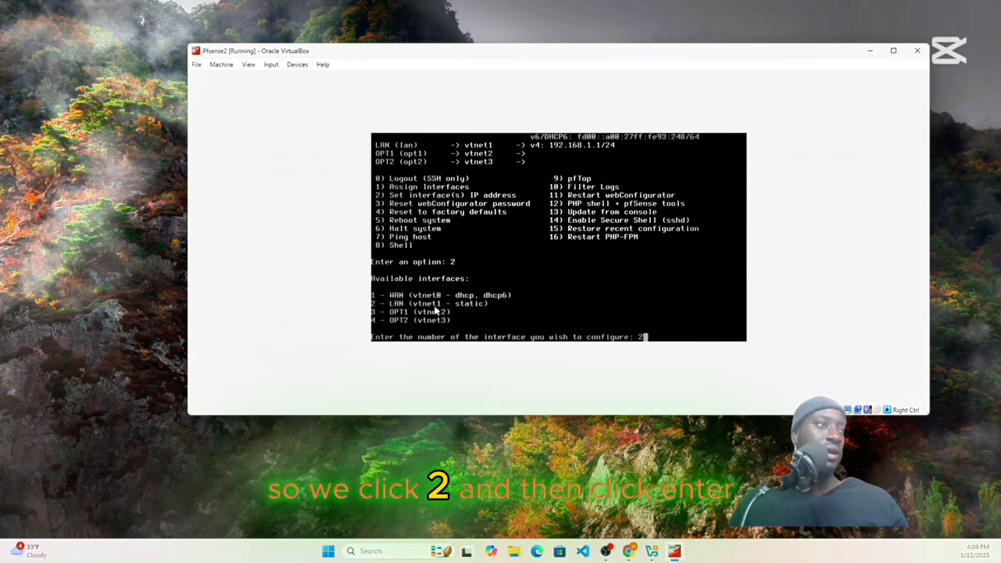
key(Return)
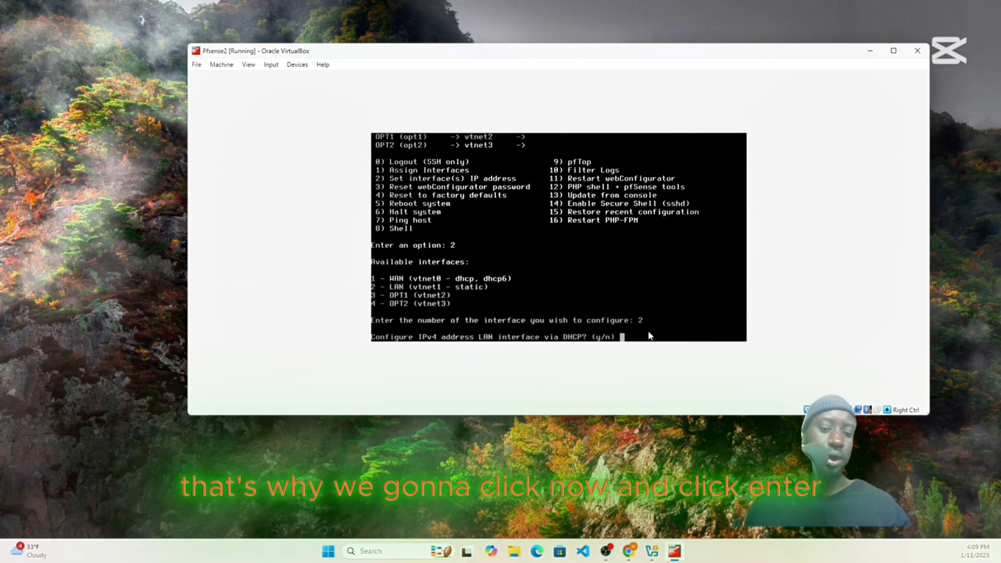
text(n)
key(Return)
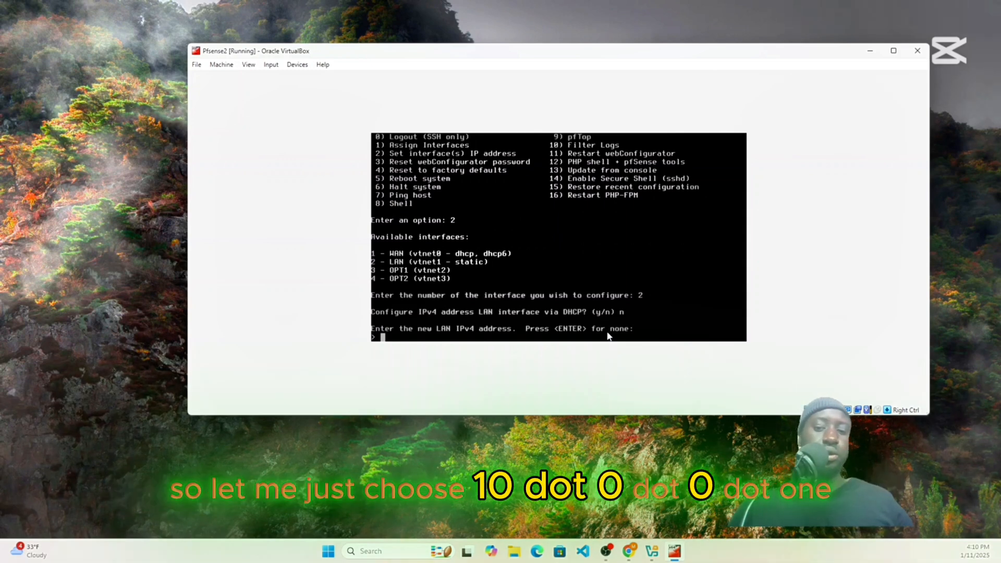
Set the LAN interface's static IPv4 address to 10.0.0.1 with a subnet bit count of 24.
text(10.)
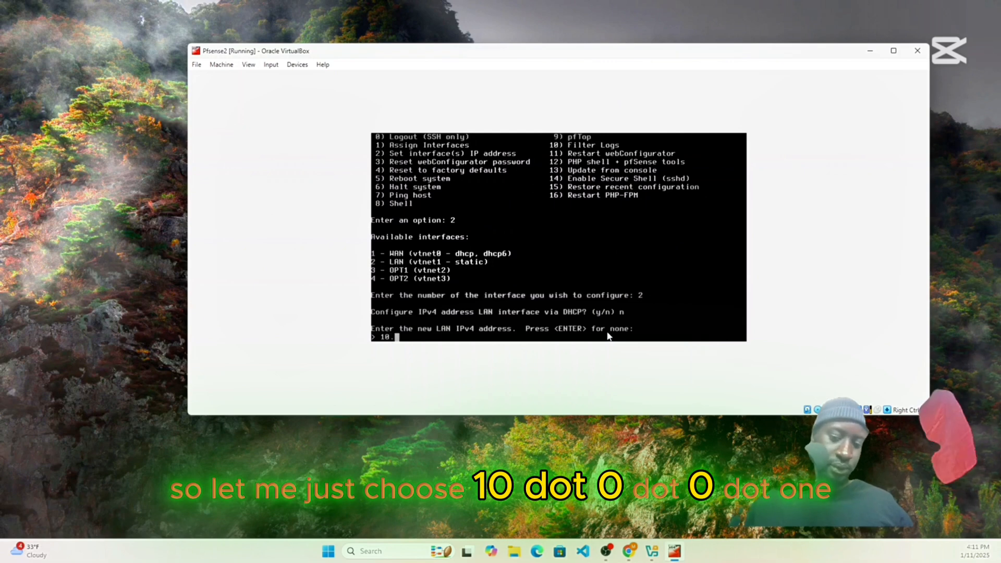
text(0.0.1)
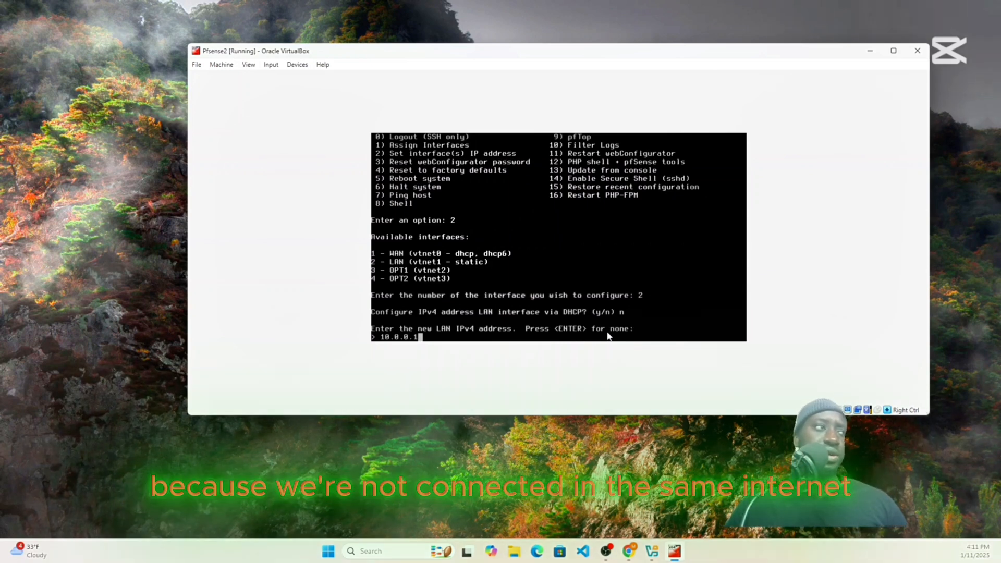
key(Return)
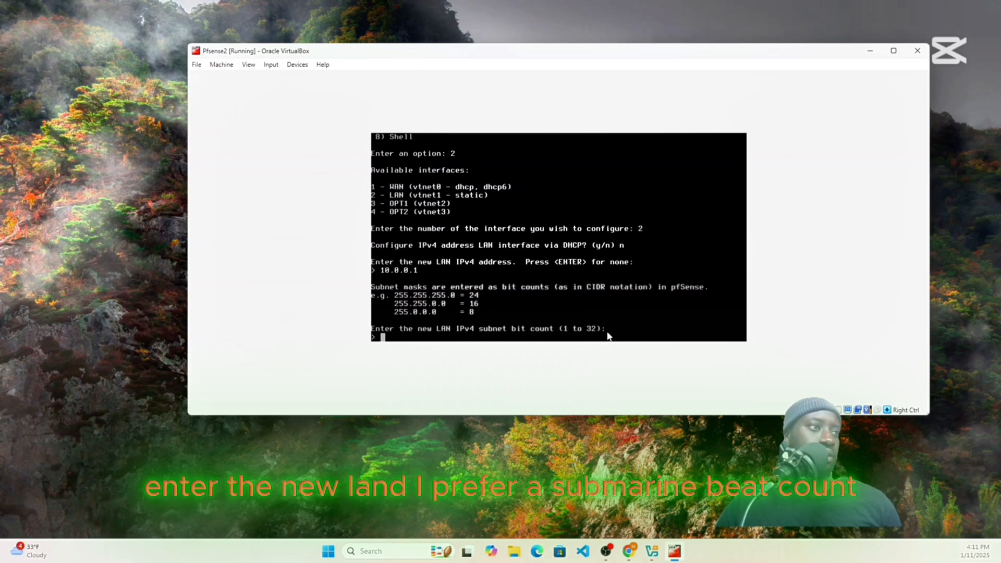
text(4)
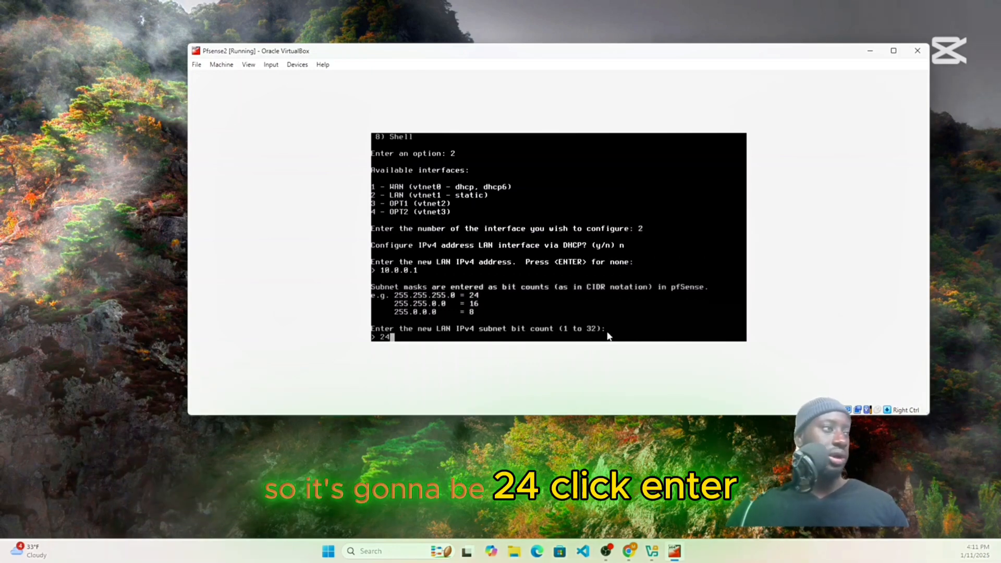
key(Return)
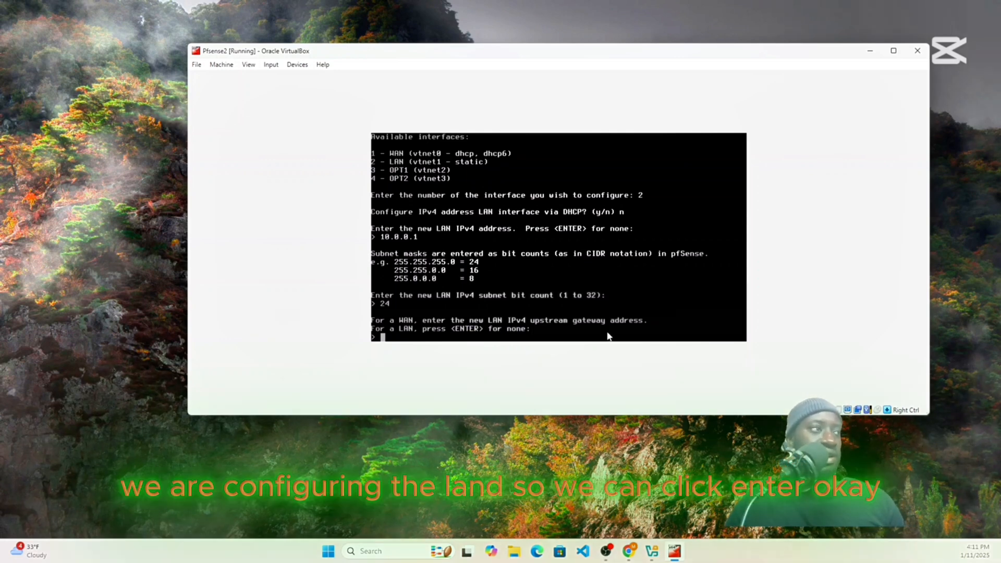
Leave the LAN interface without an upstream gateway or IPv6 address, declining IPv6 configuration via DHCP6.
key(Return)
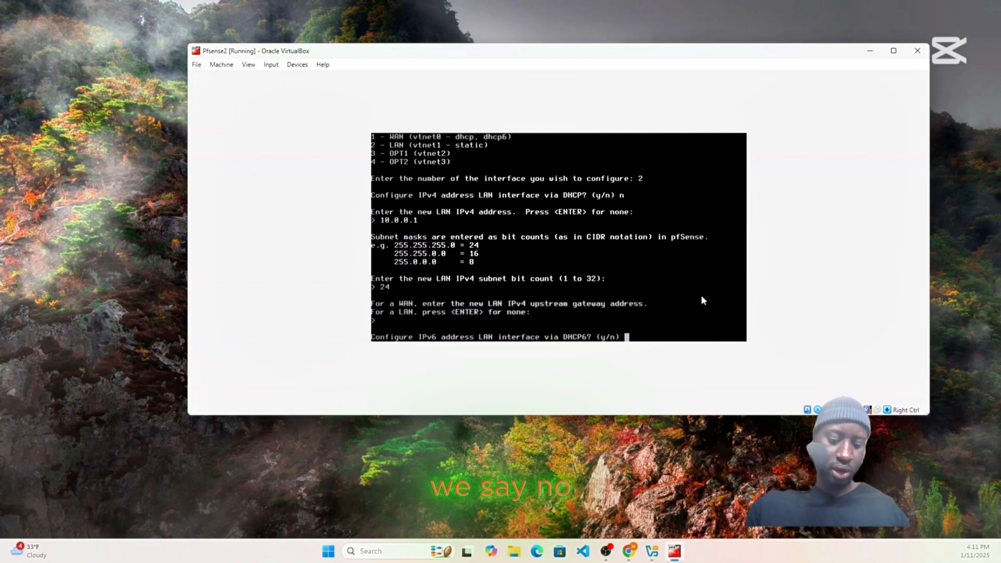
text(n)
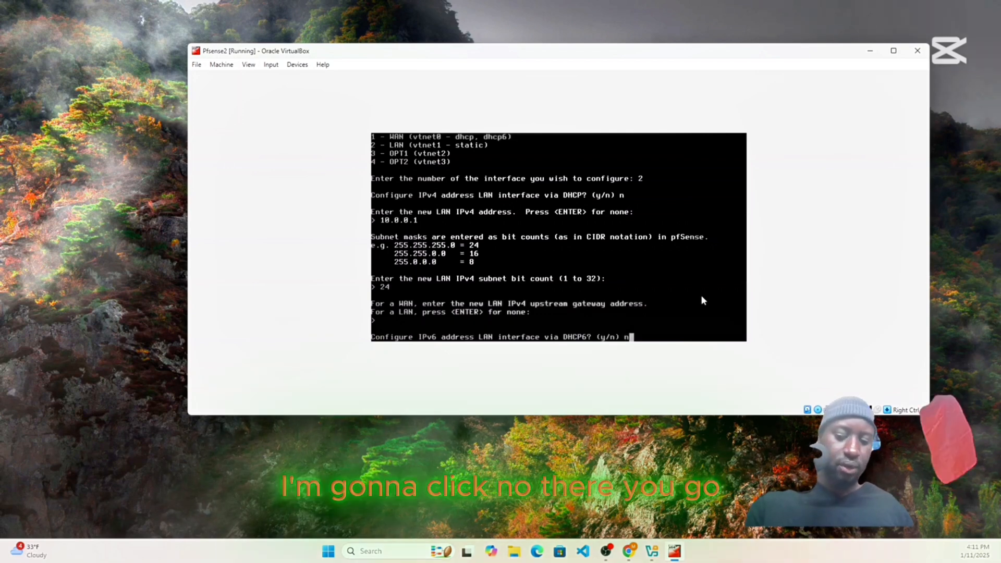
key(Return)
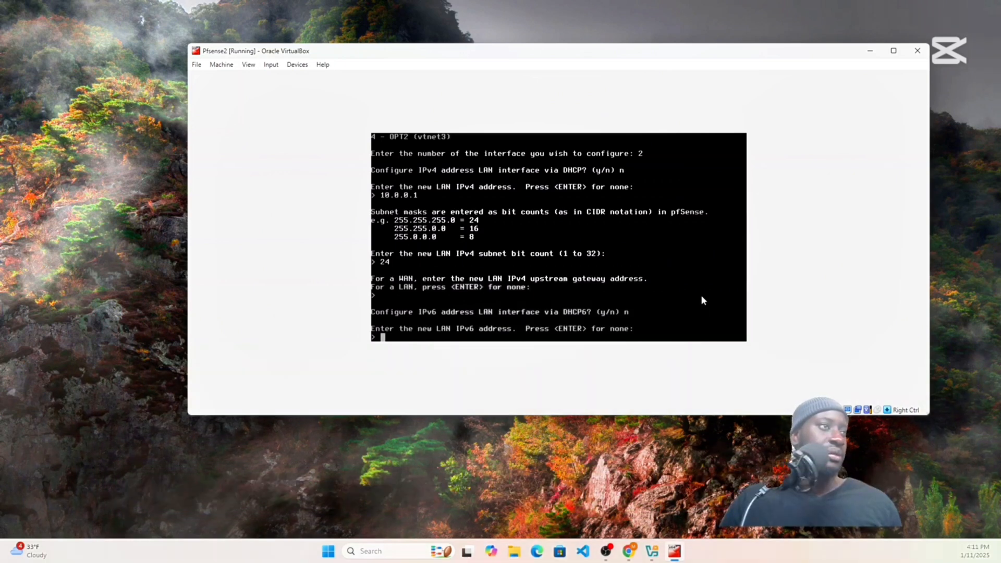
key(Return)
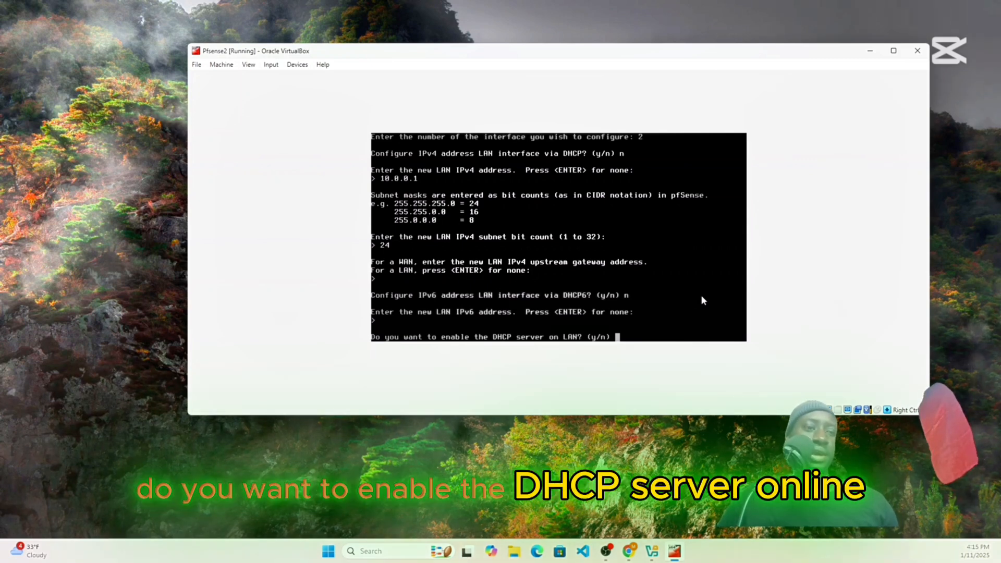
Enable the DHCP server on LAN with an IPv4 client address range from 10.0.0.11 to 10.0.0.243.
text(y)
key(Return)
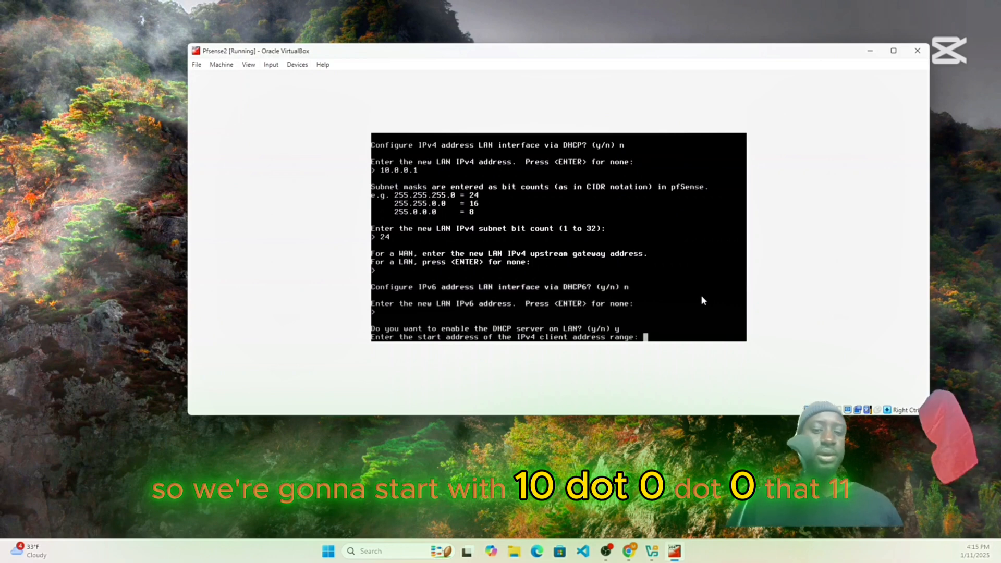
text(10.0.0)
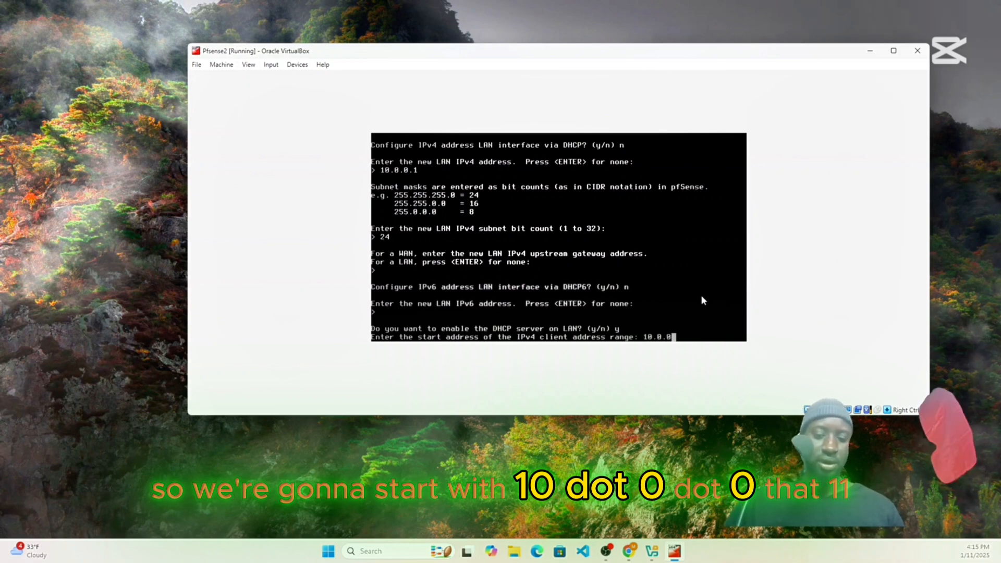
text(.11)
key(Return)
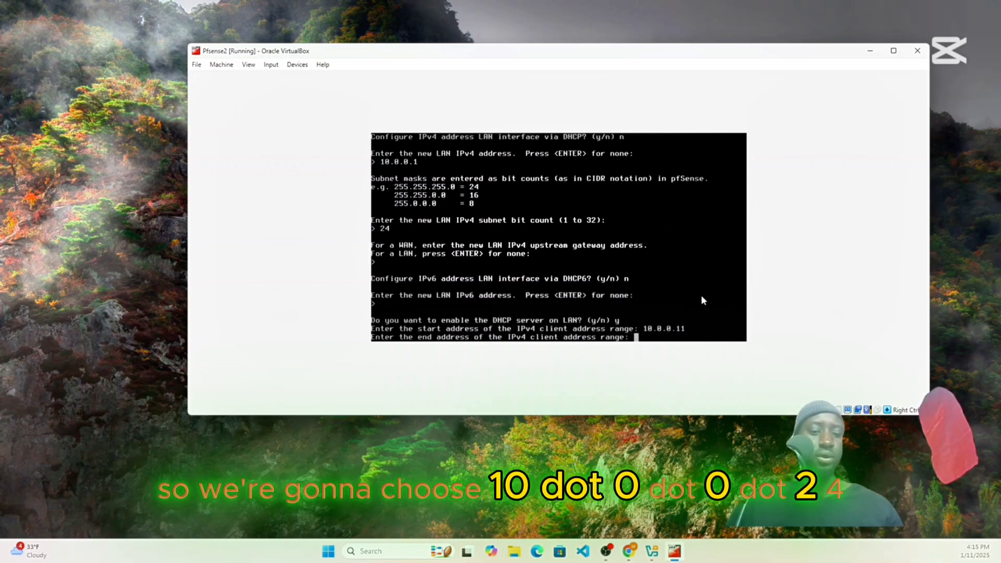
text(10.0)
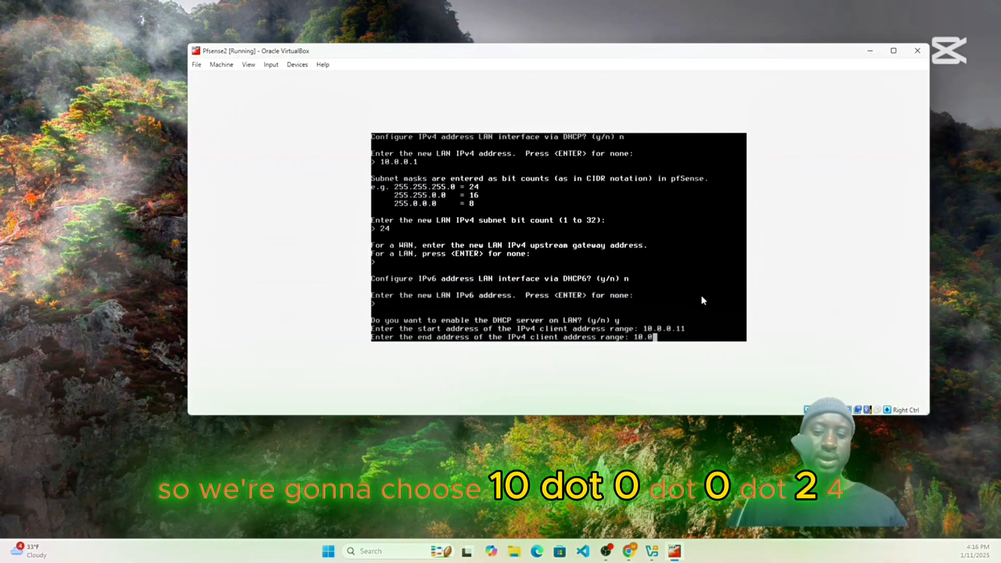
text(.0)
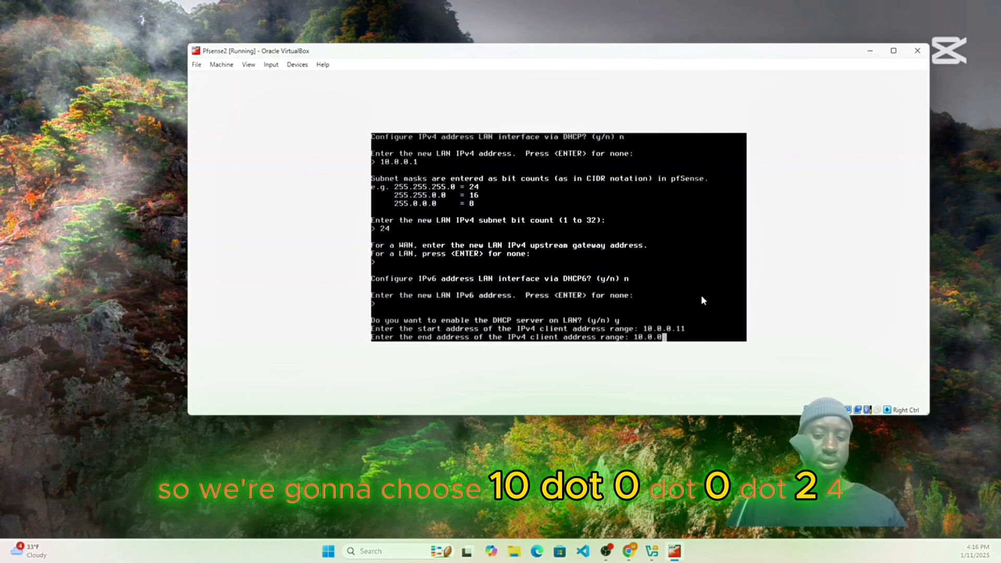
text(.243)
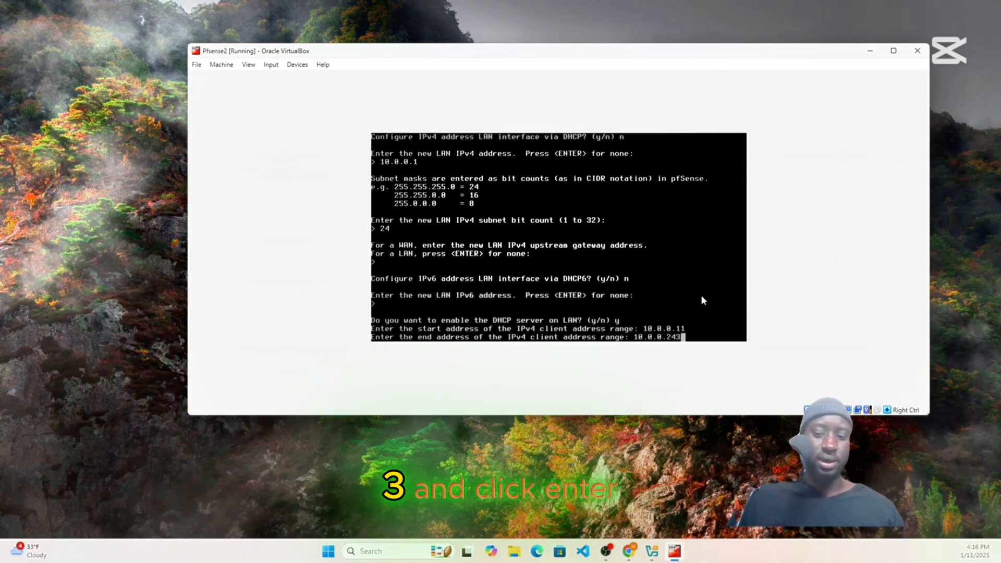
key(Return)
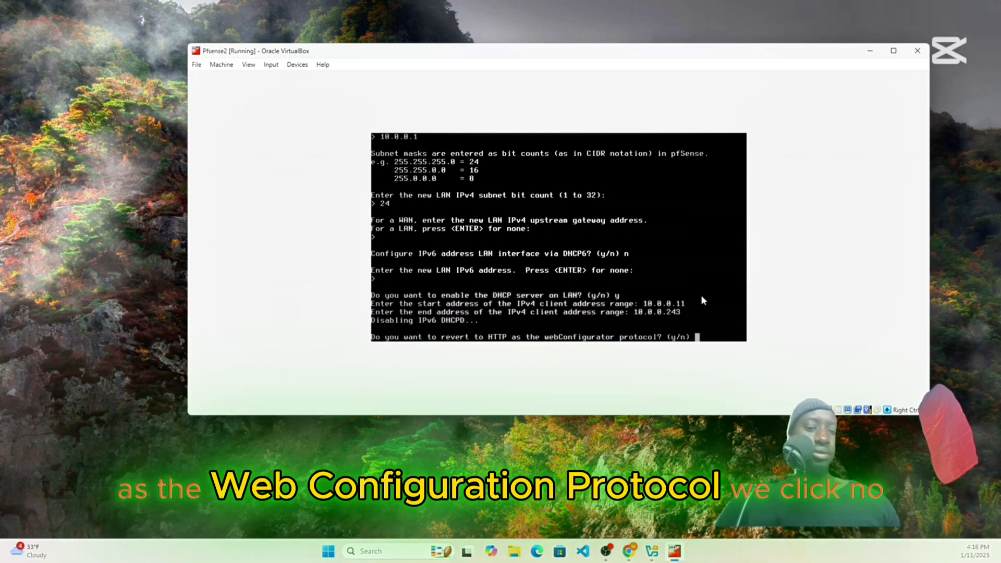
Decline reverting to HTTP as the webConfigurator protocol and return to the console's main options.
text(n)
key(Return)
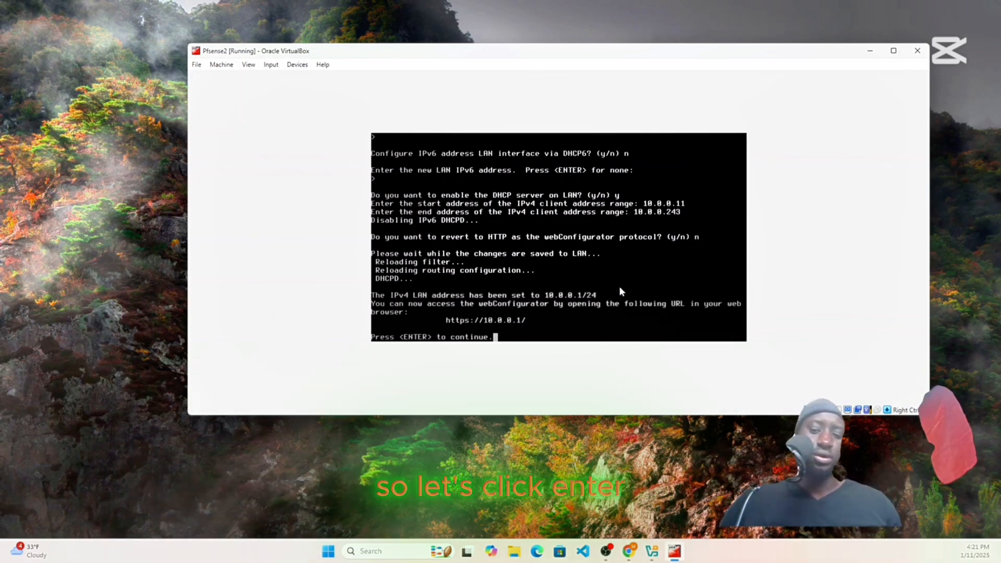
key(Return)
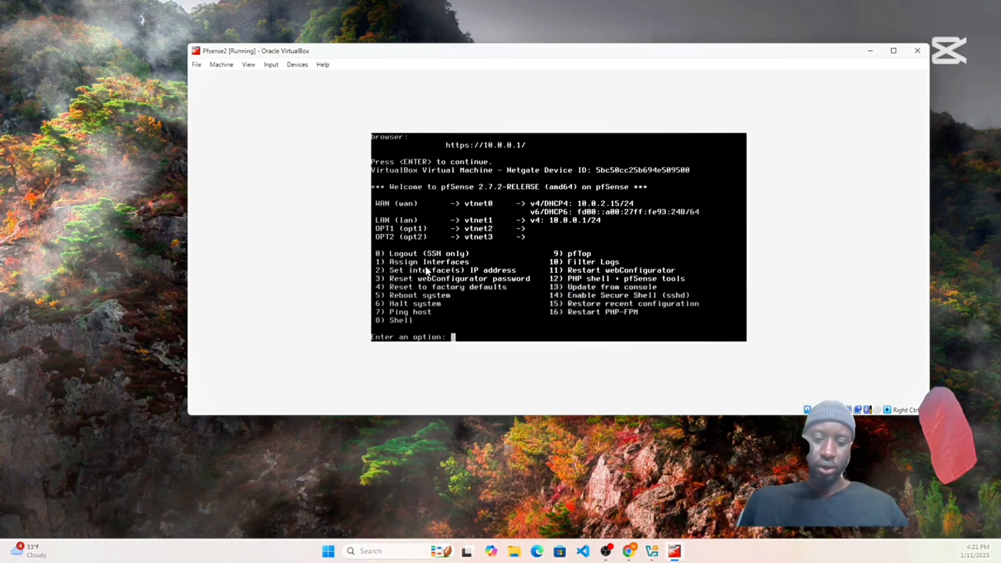
Start setting the OPT1 (vtnet2) interface's IP address from the console and decline configuring its IPv4 address via DHCP.
text(2)
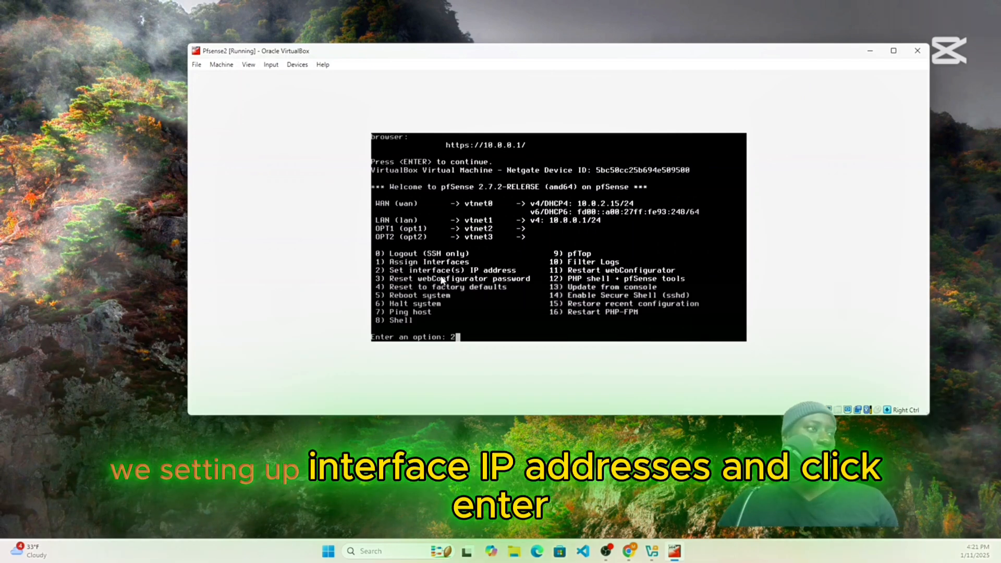
key(Return)
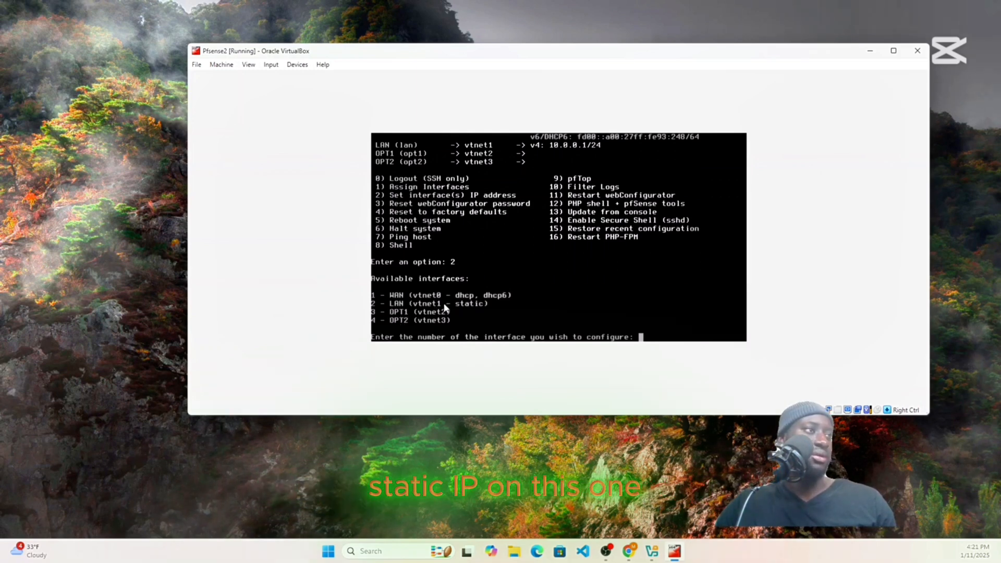
text(3)
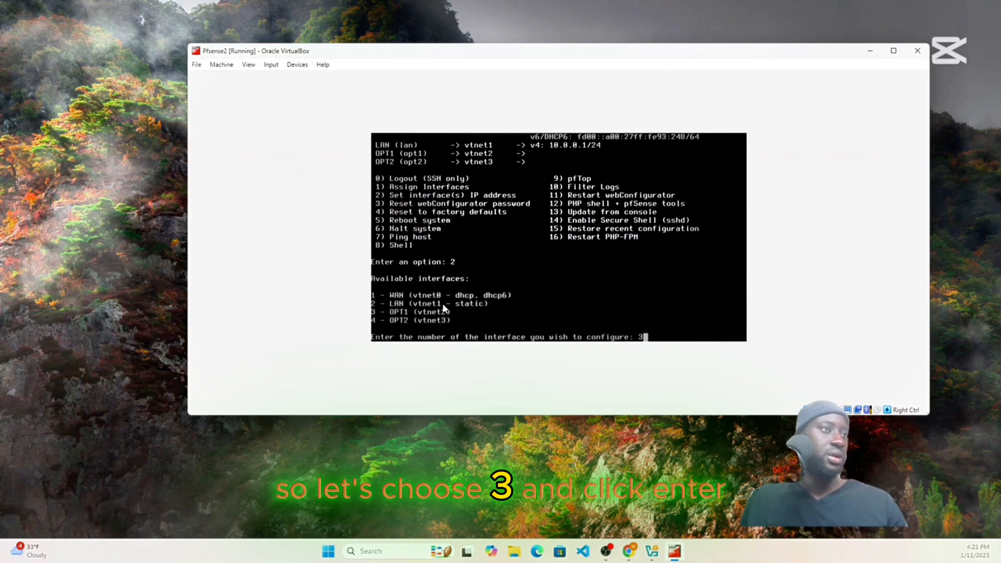
key(Return)
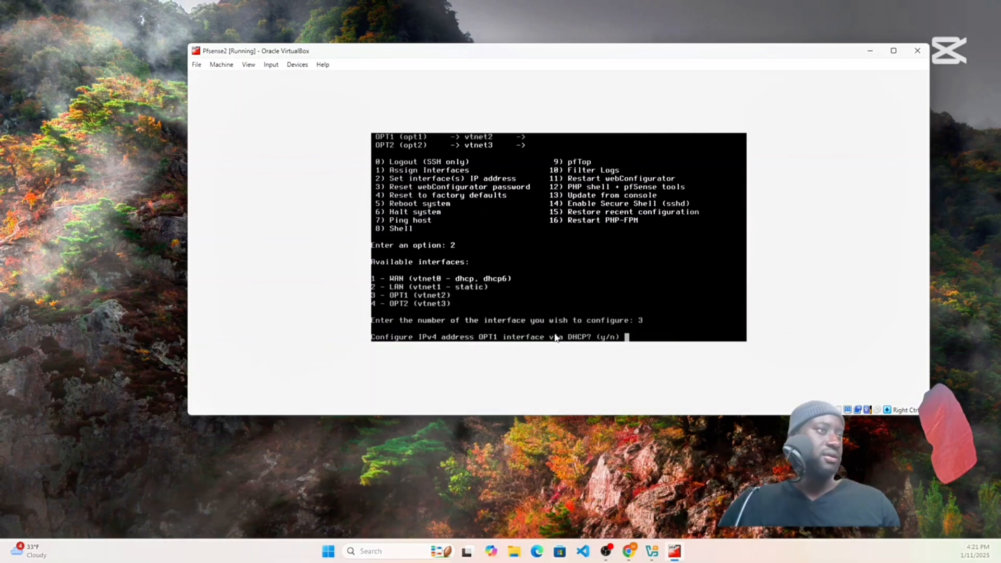
text(n)
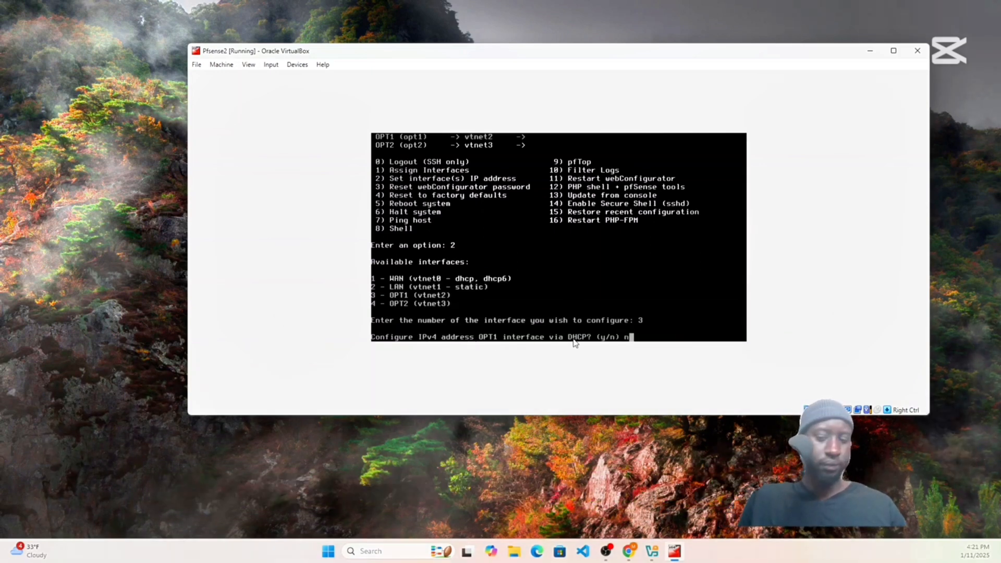
key(Return)
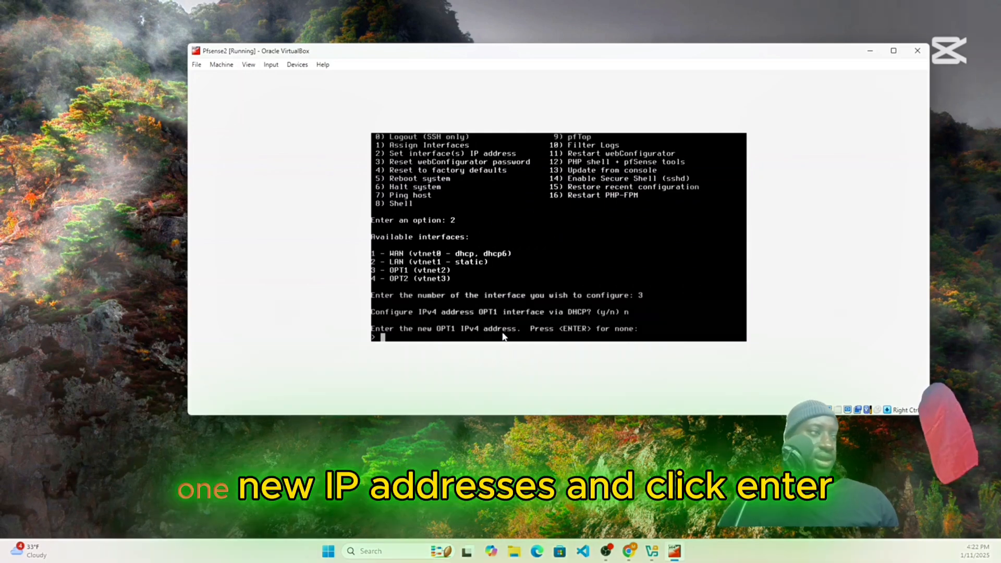
Set the OPT1 interface's static IPv4 address to 10.6.6.1 with a subnet bit count of 24.
text(1)
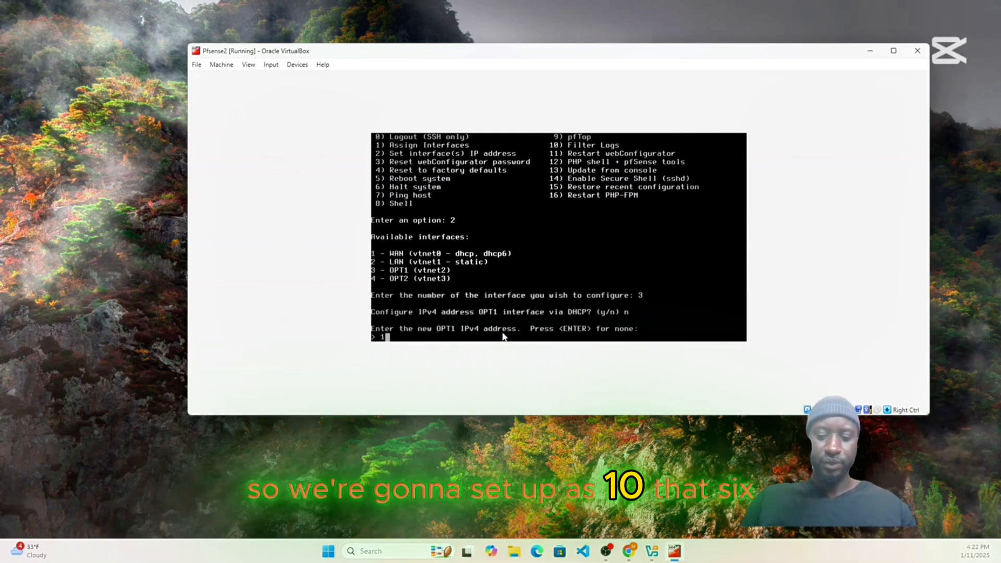
text(0.9)
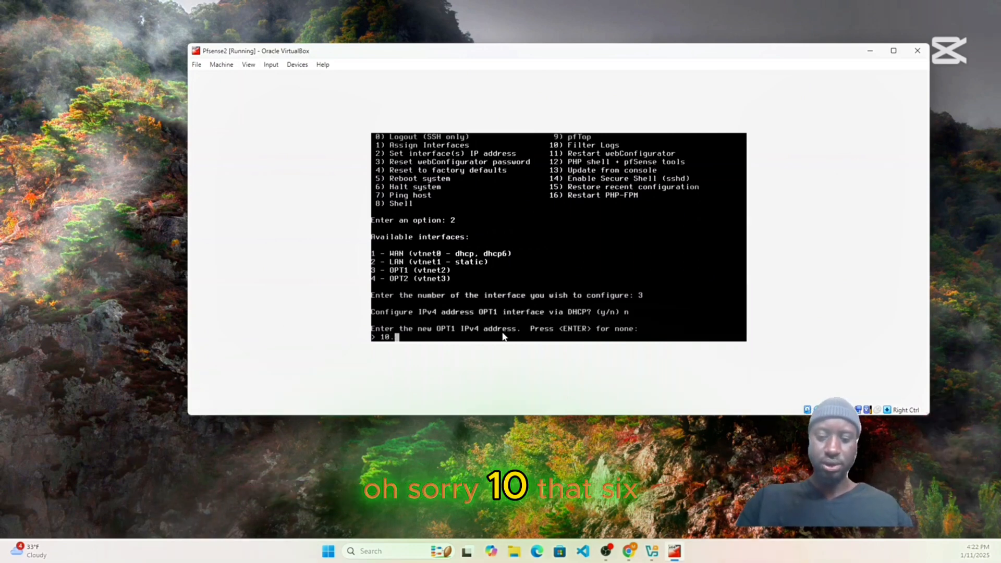
key(BackSpace)
text(6.6)
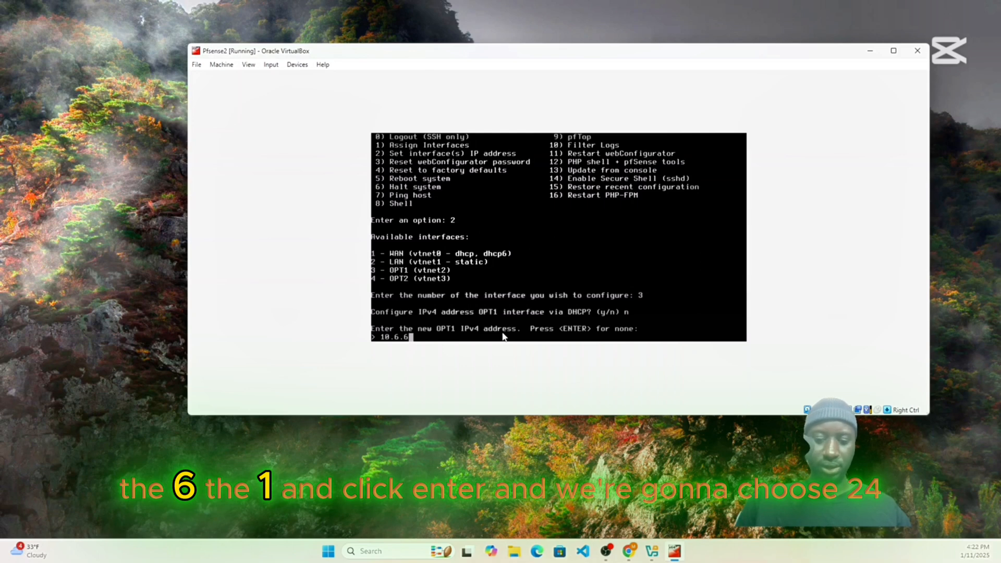
text(.1)
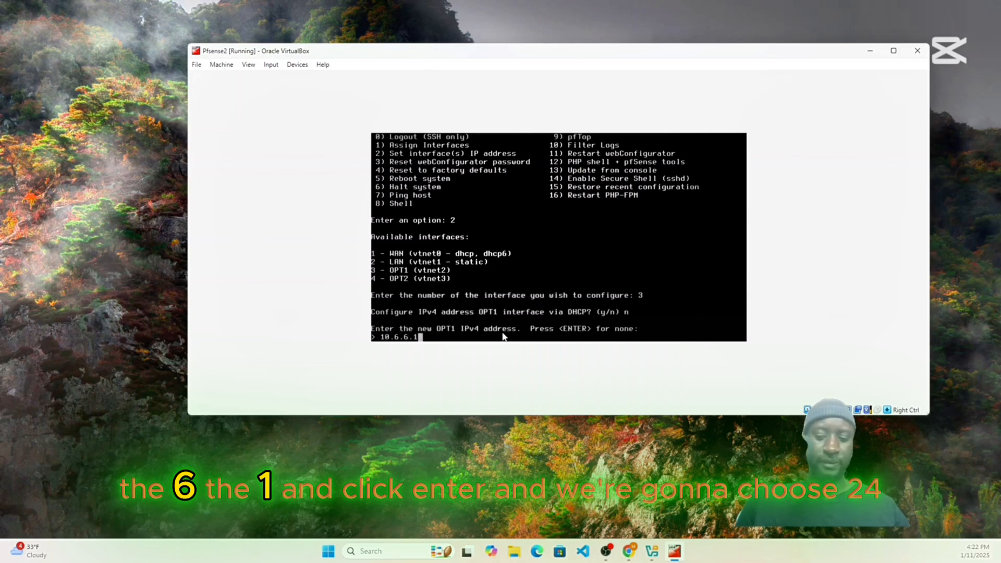
key(Return)
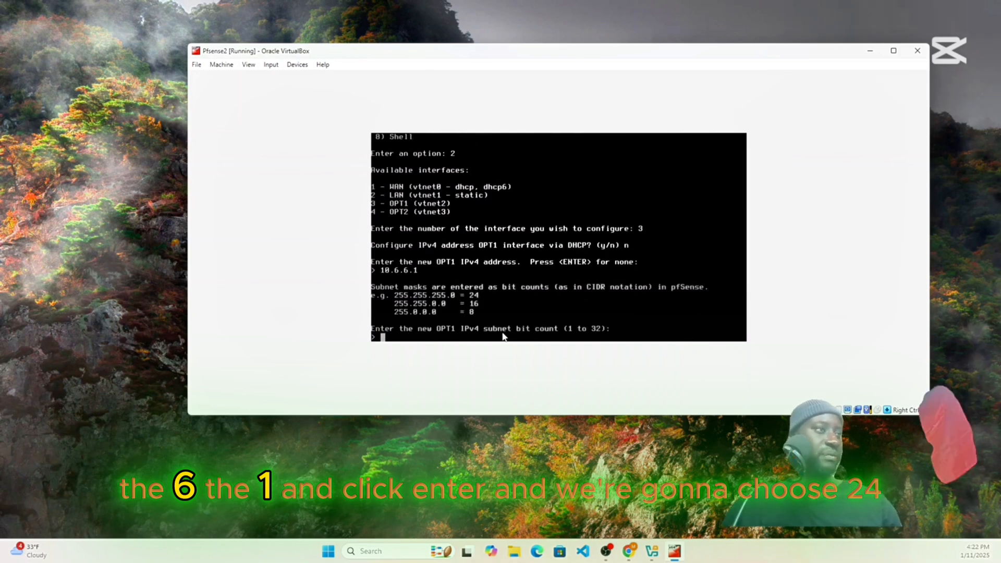
text(24)
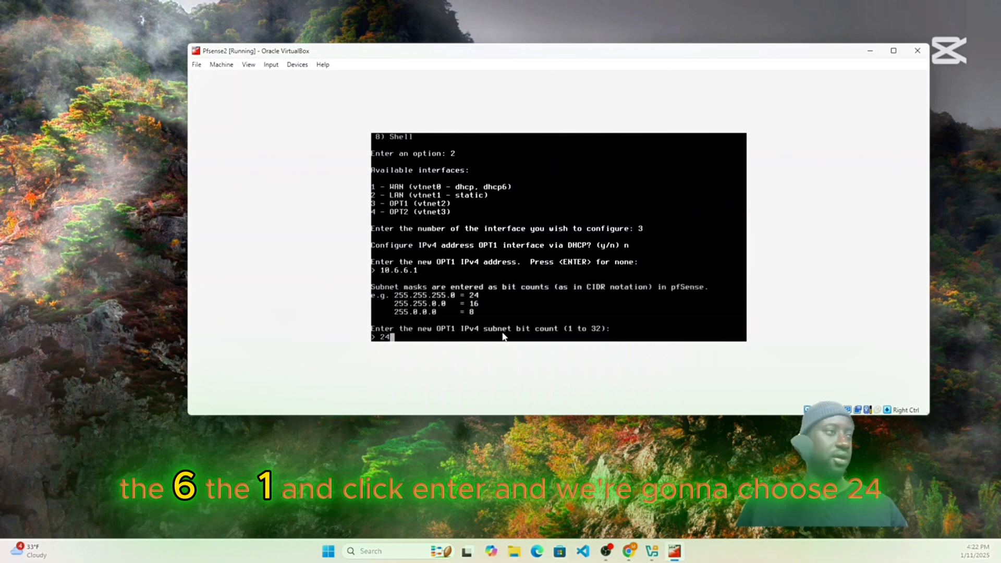
key(Return)
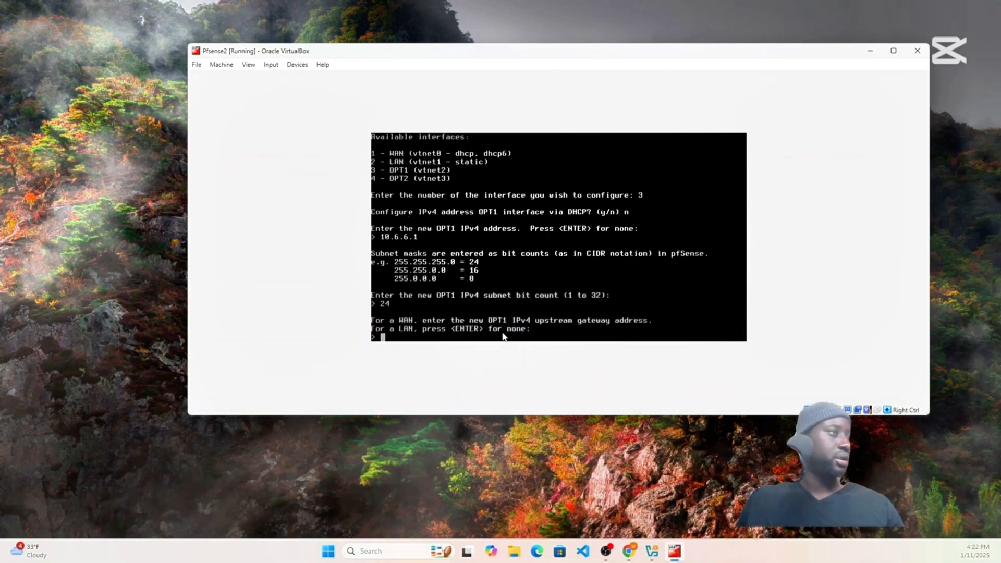
Leave the OPT1 interface without an upstream gateway or IPv6 address, declining IPv6 configuration via DHCP6.
key(Return)
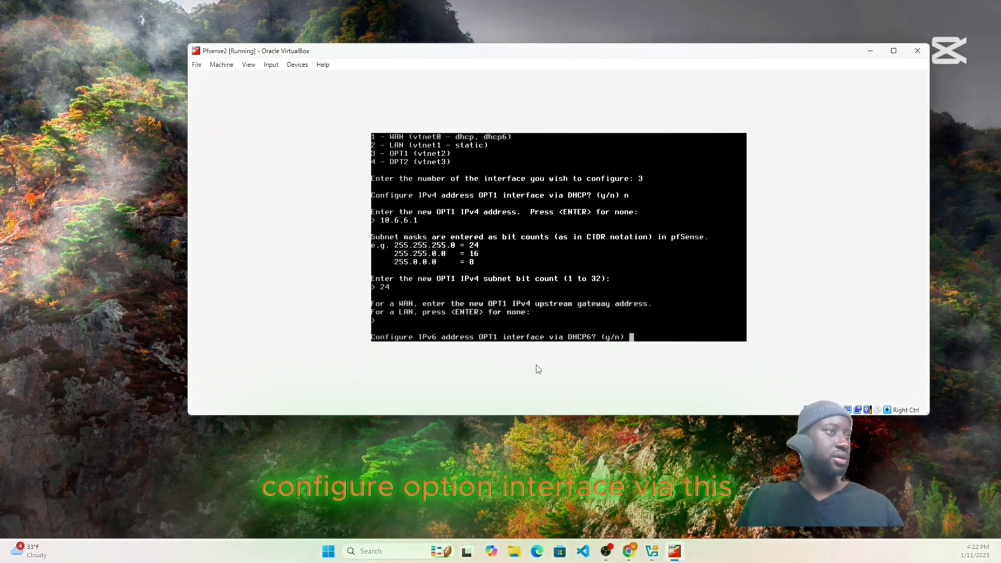
text(n)
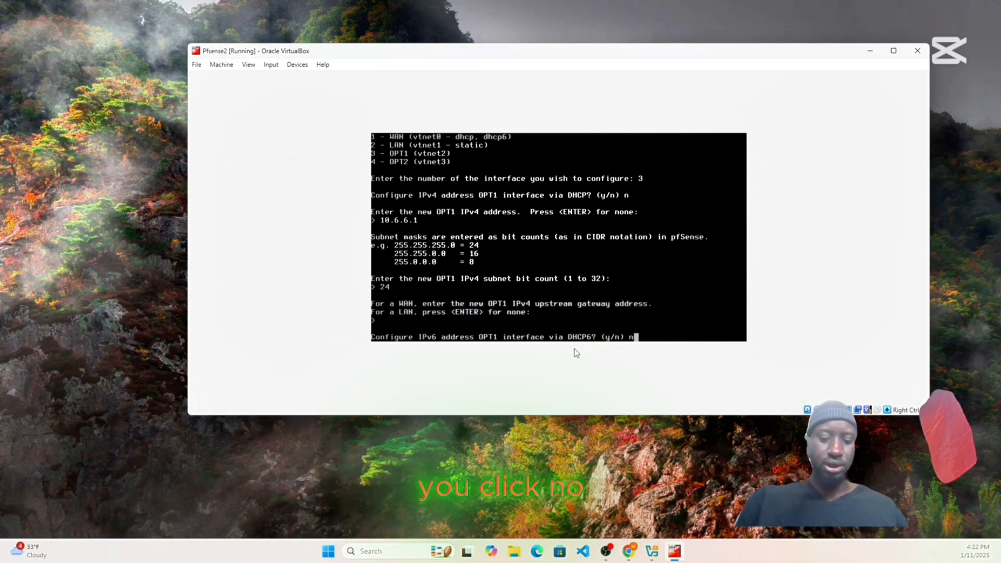
key(Return)
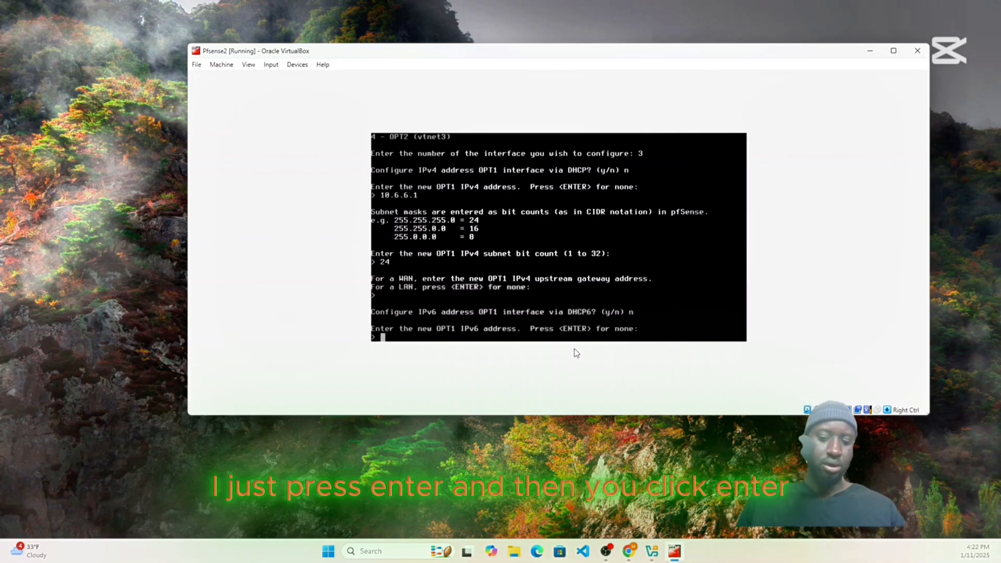
key(Return)
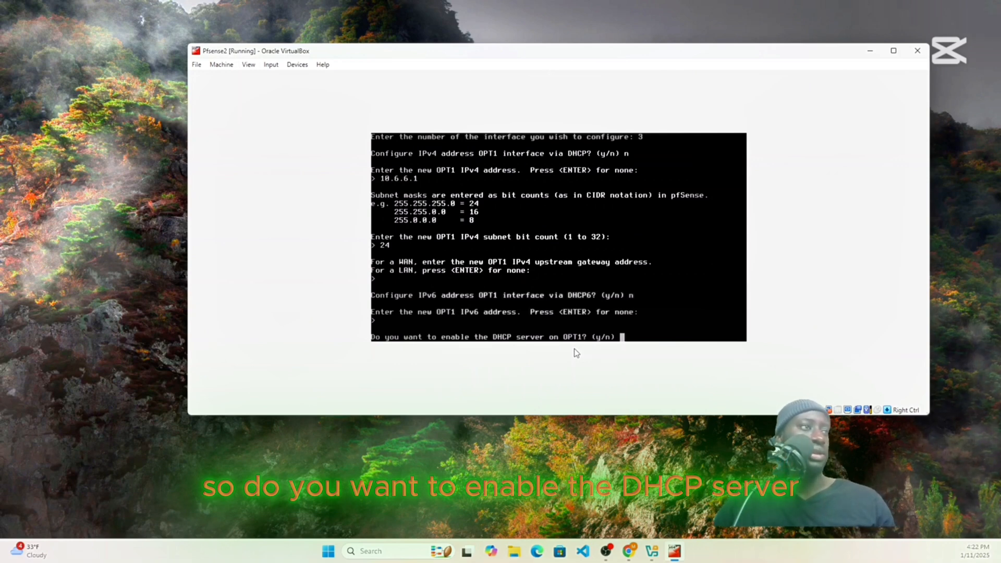
Enable the DHCP server on OPT1 with an IPv4 client address range from 10.6.6.11 to 10.6.6.243.
text(y)
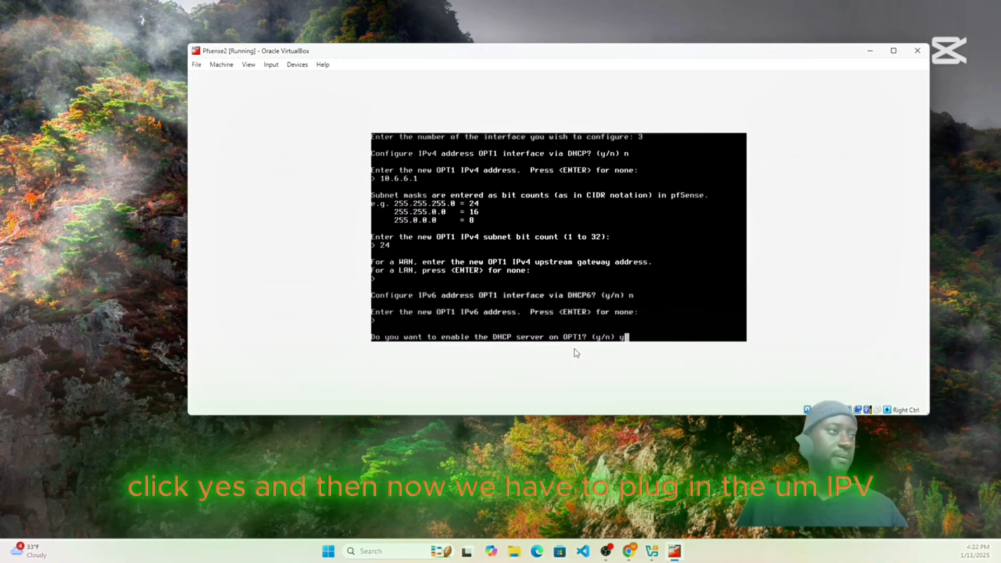
key(Return)
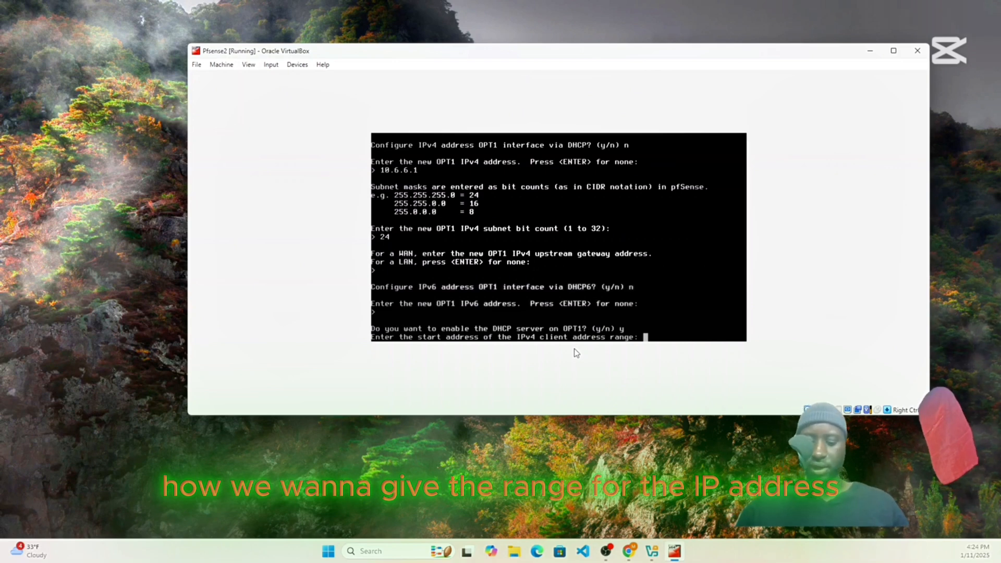
text(10)
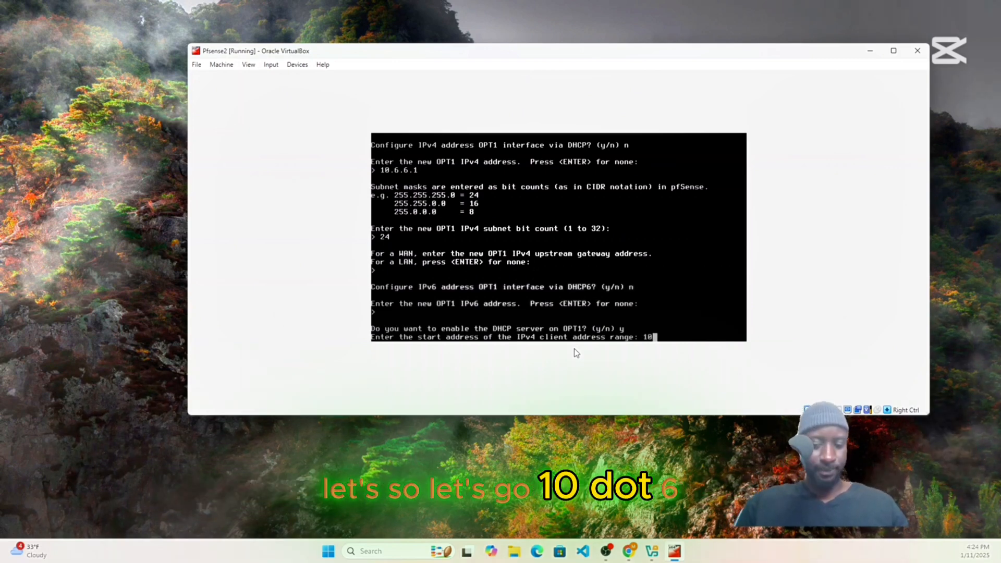
text(.6.)
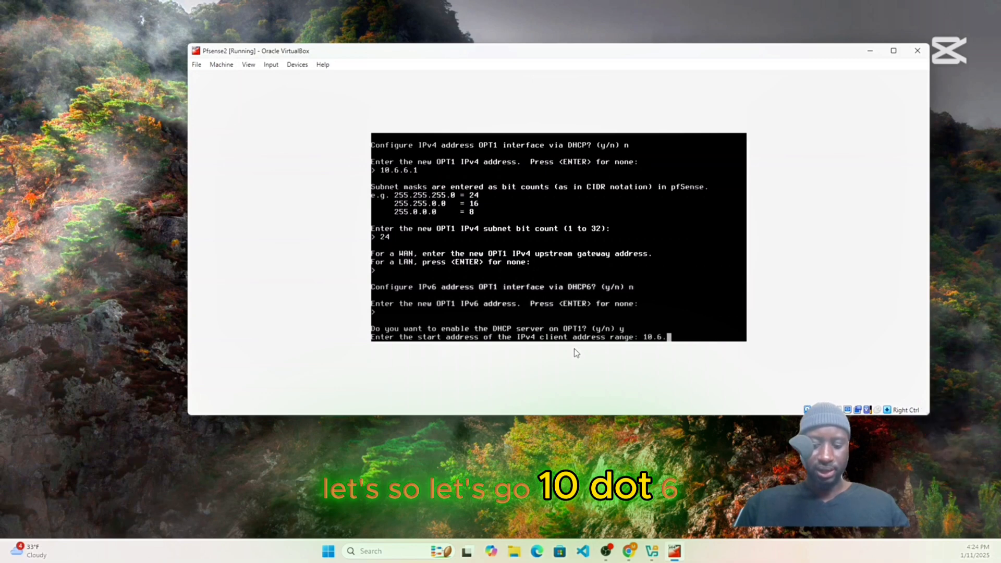
text(6.)
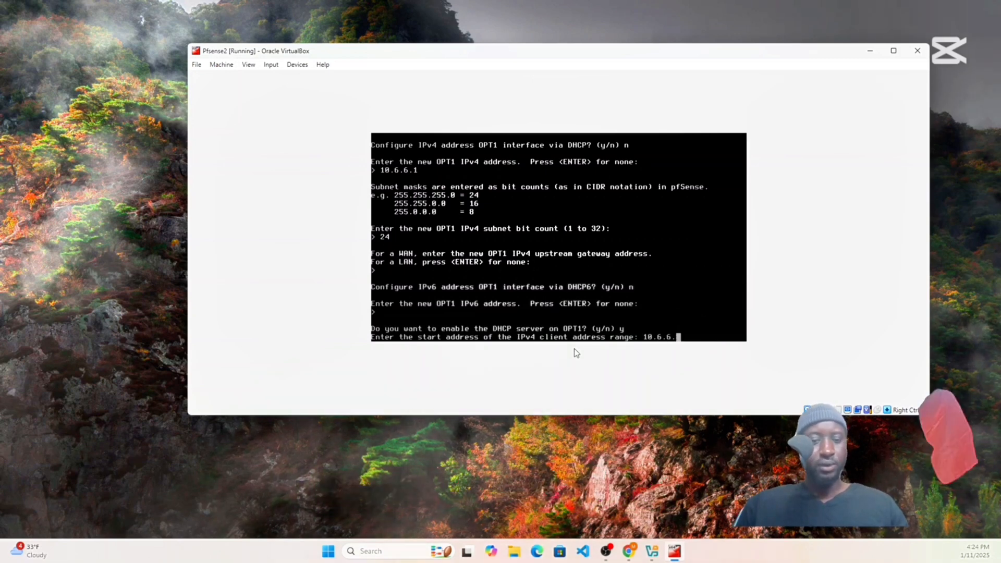
text(11)
key(Return)
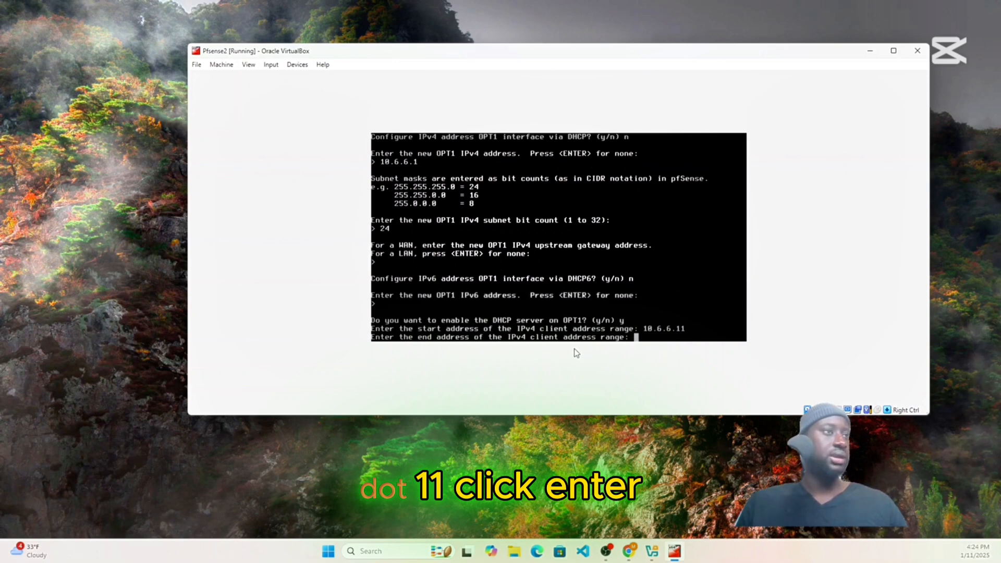
text(1)
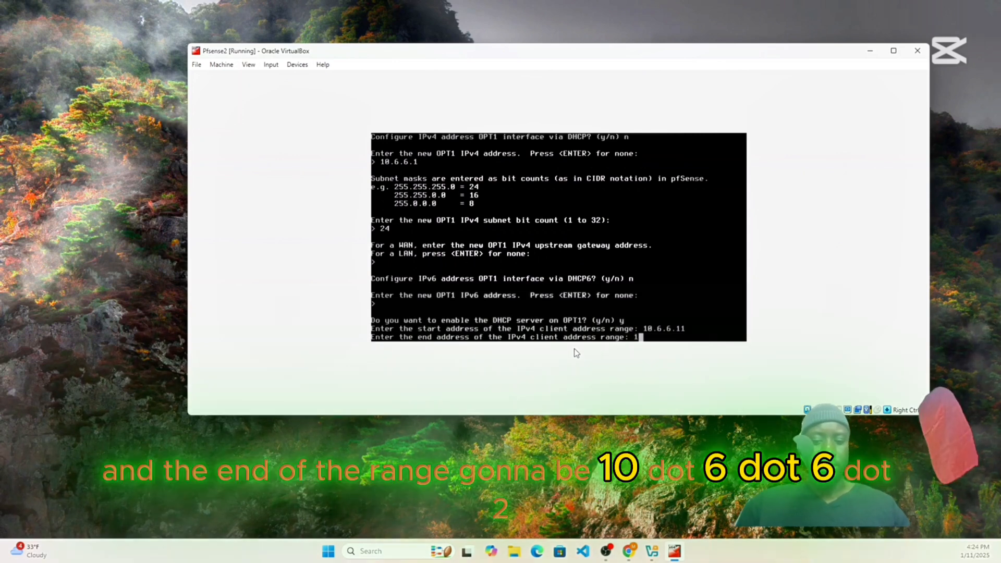
text(0.6.6)
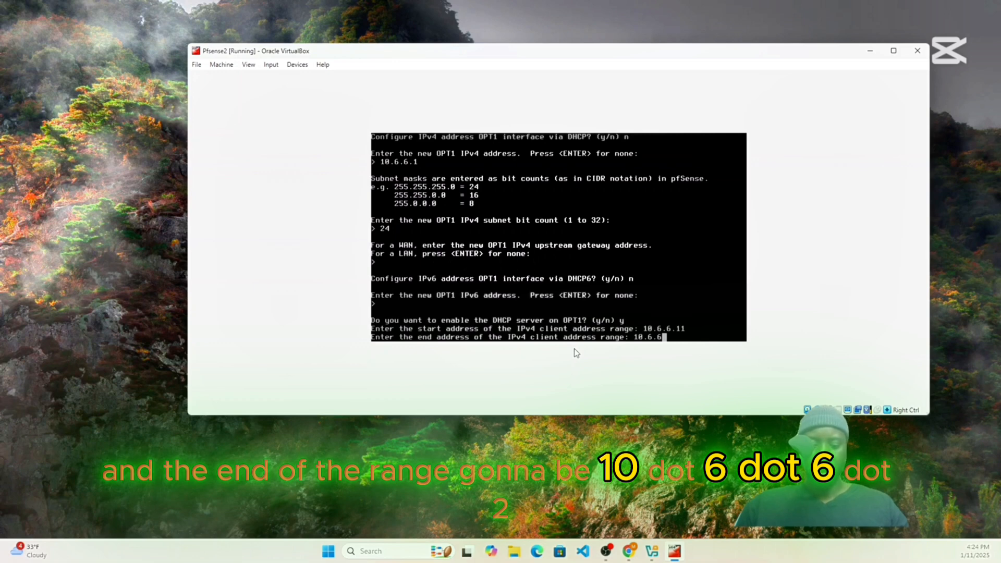
text(.243)
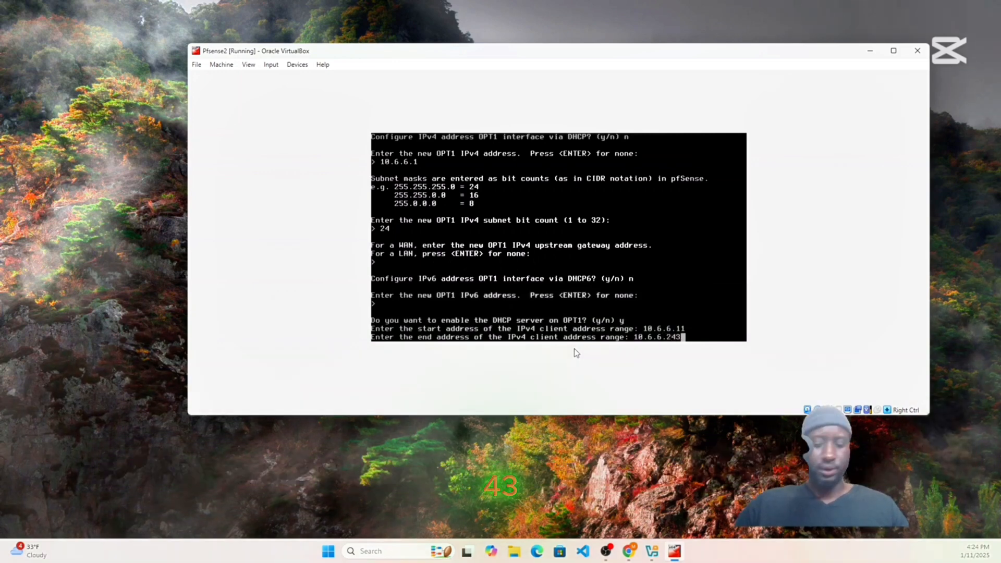
key(Return)
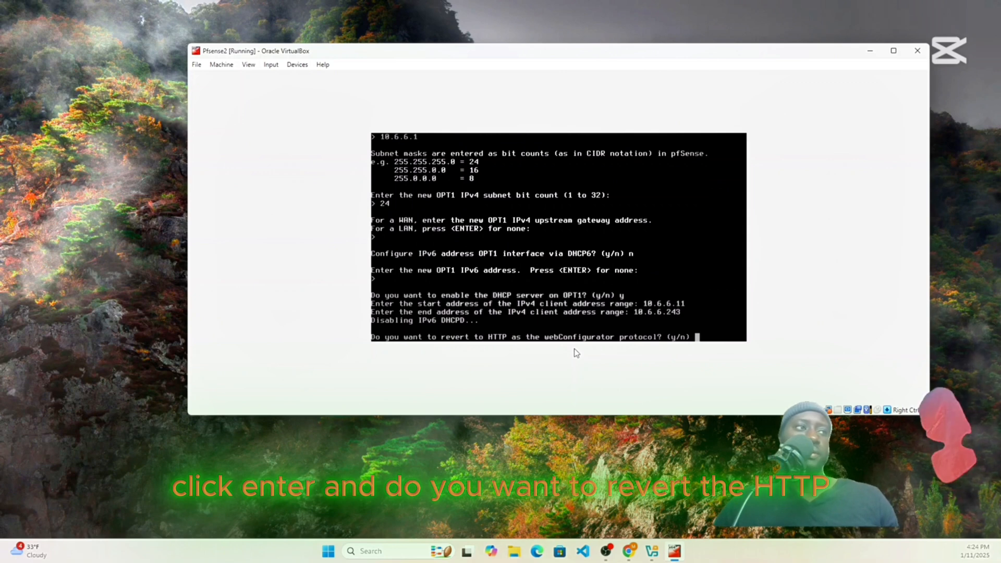
Keep HTTPS as the webConfigurator protocol by declining the reversion to HTTP, saving the OPT1 changes and returning to the console's main options.
text(n)
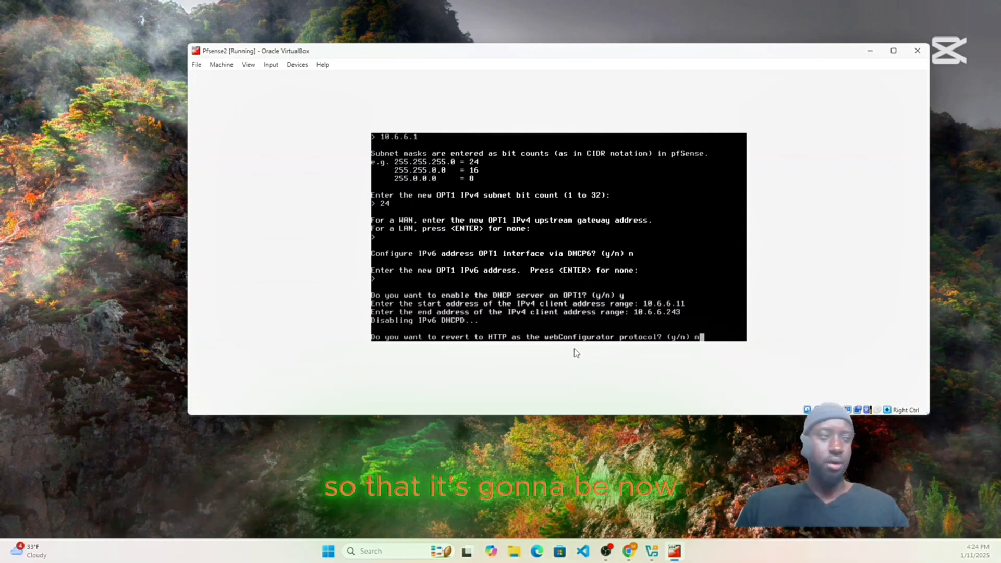
key(Return)
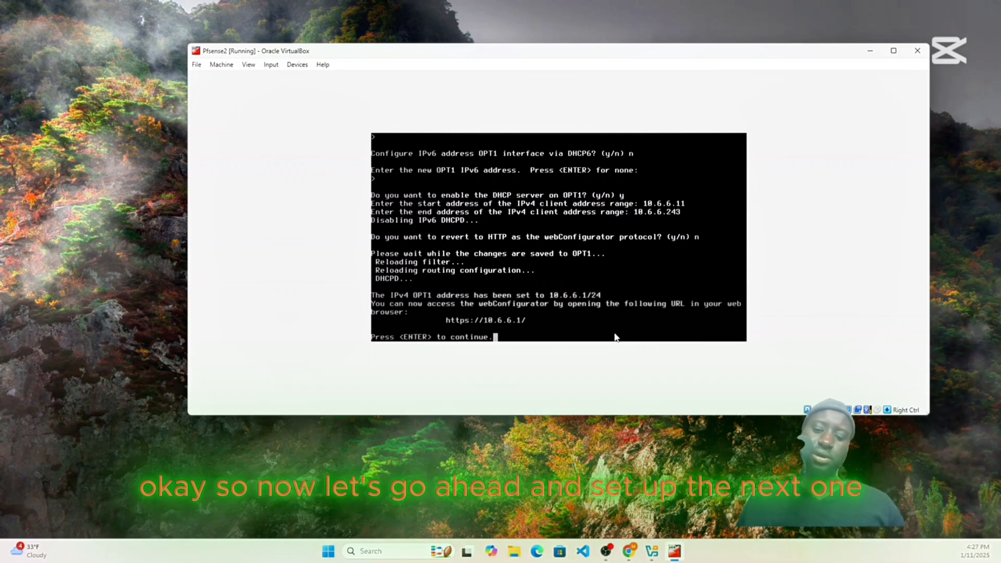
key(Return)
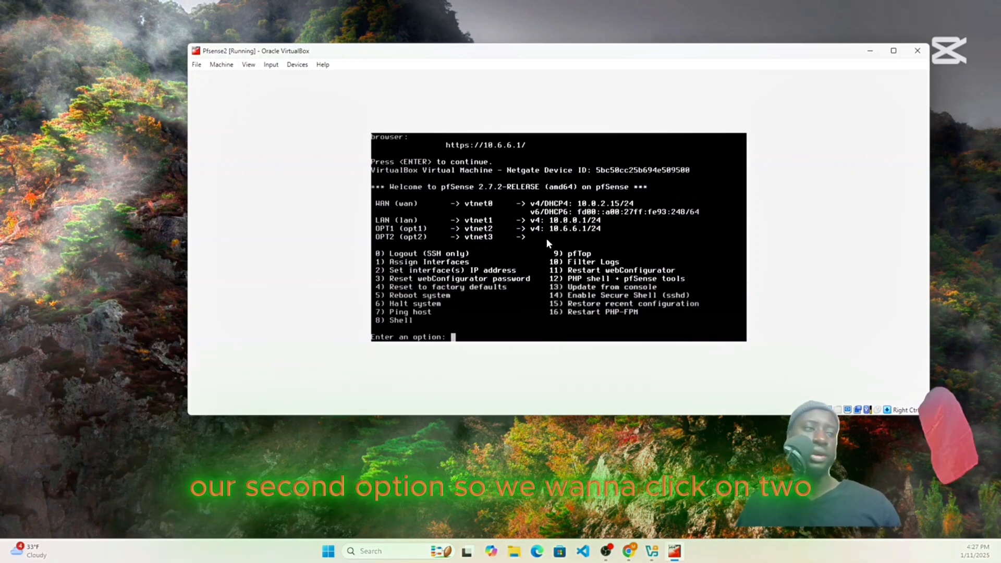
Start setting the OPT2 (vtnet3) interface's IP address from the console and decline configuring its IPv4 address via DHCP.
text(2)
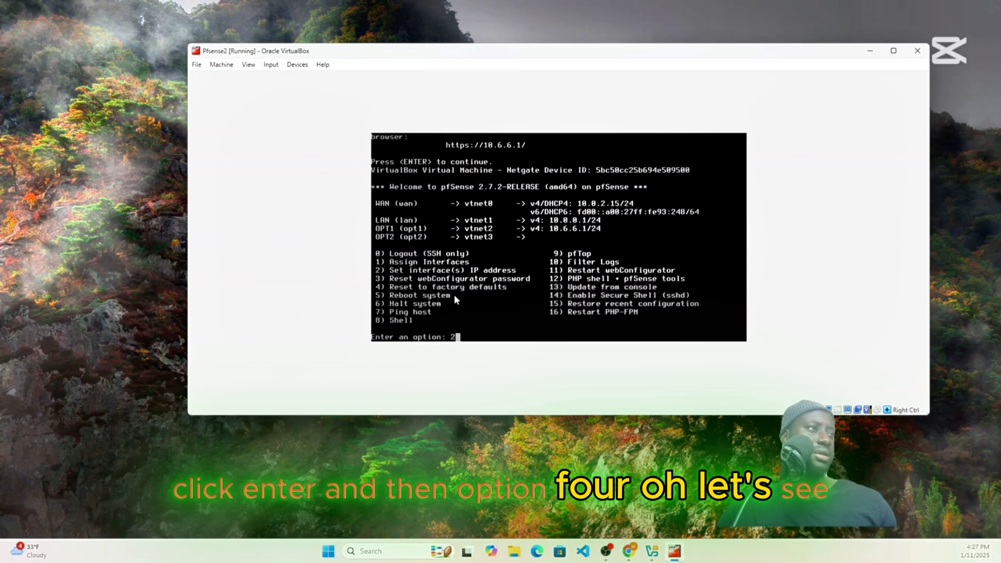
key(Return)
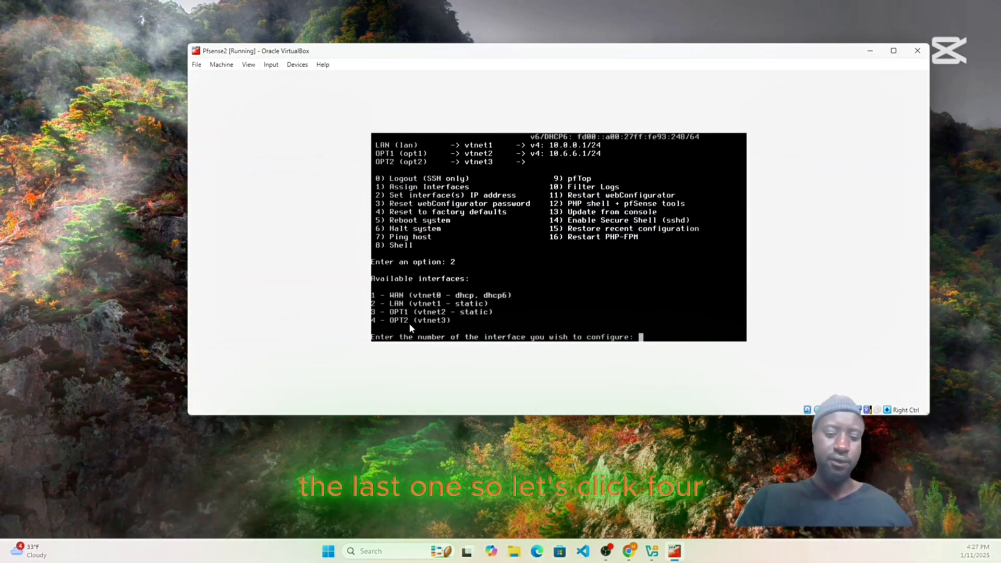
text(4)
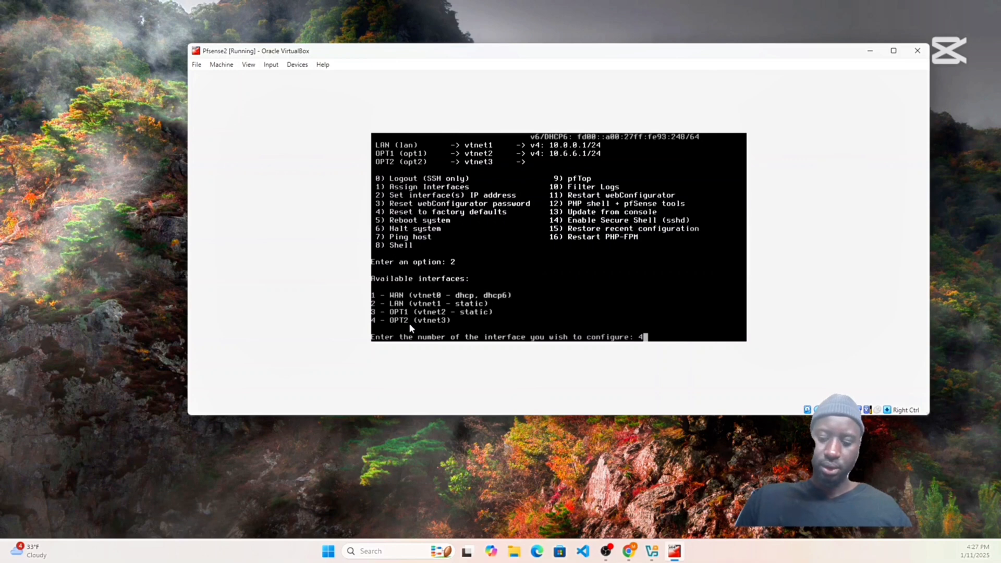
key(Return)
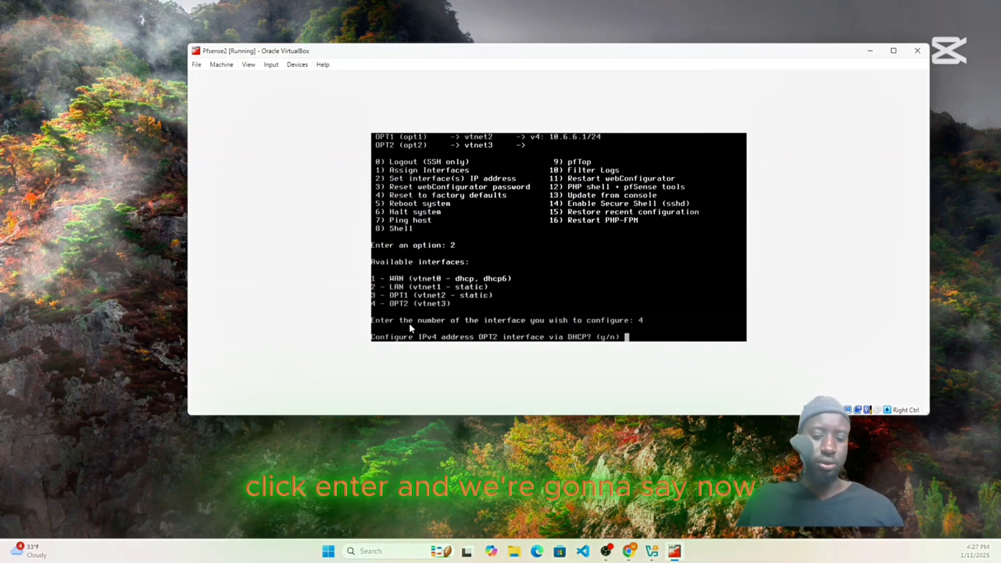
text(n)
key(Return)
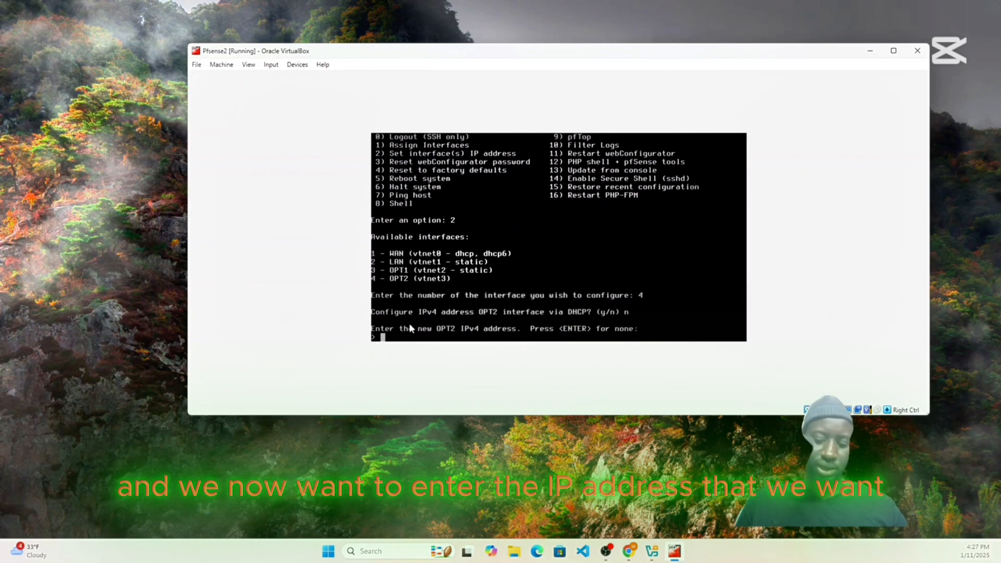
Set the OPT2 interface's static IPv4 address to 10.80.80.1 with a subnet bit count of 24.
text(10)
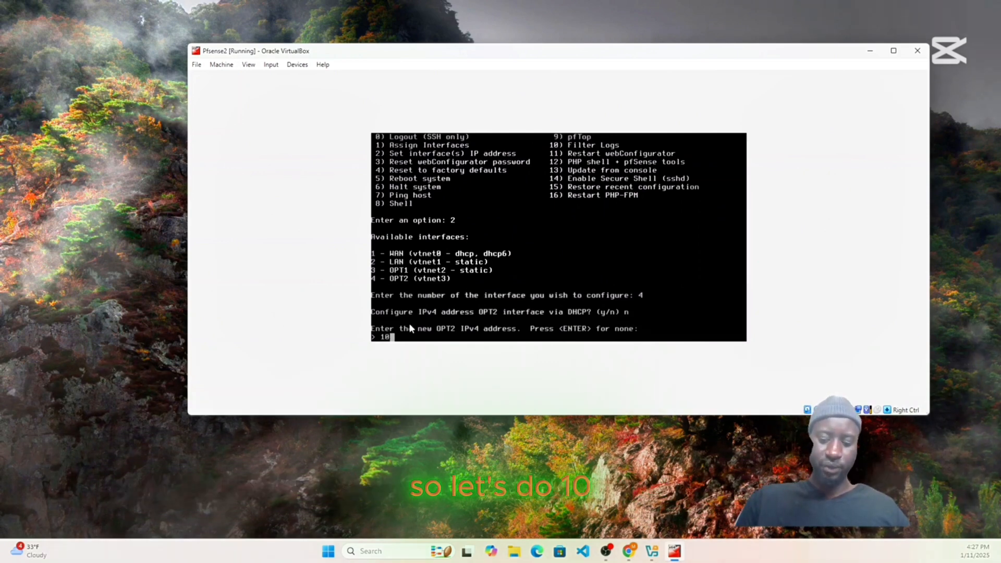
text(.80)
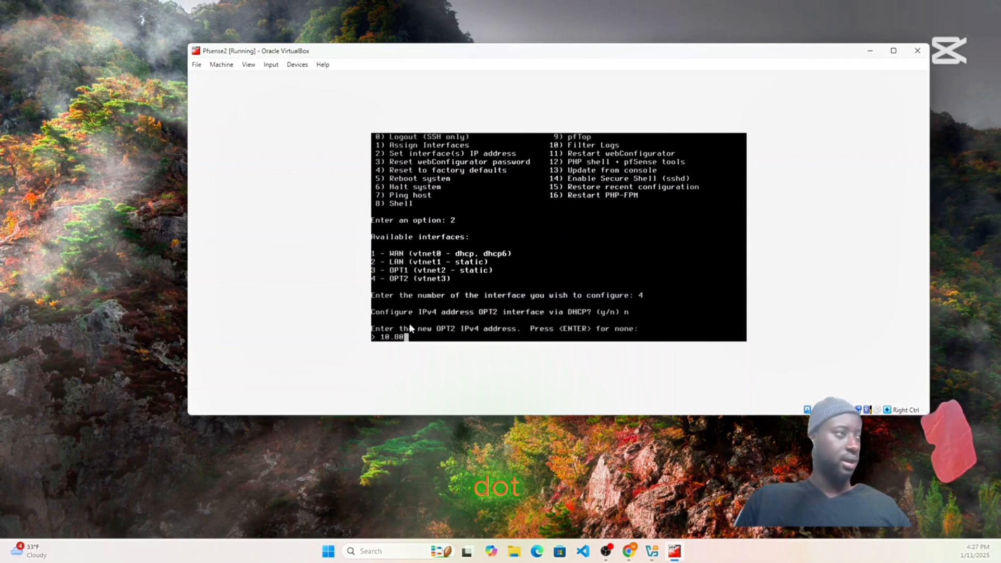
text(.80.)
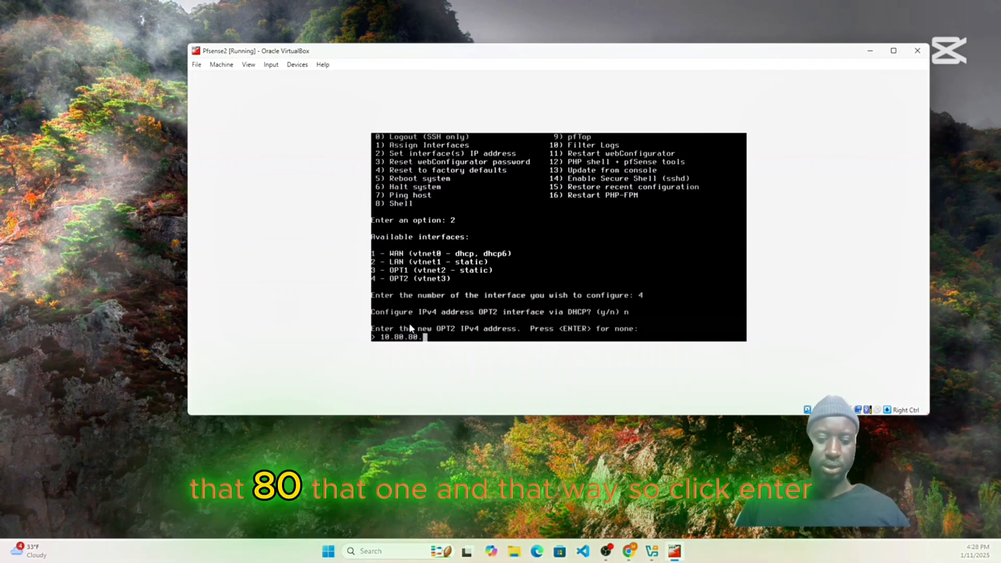
text(1)
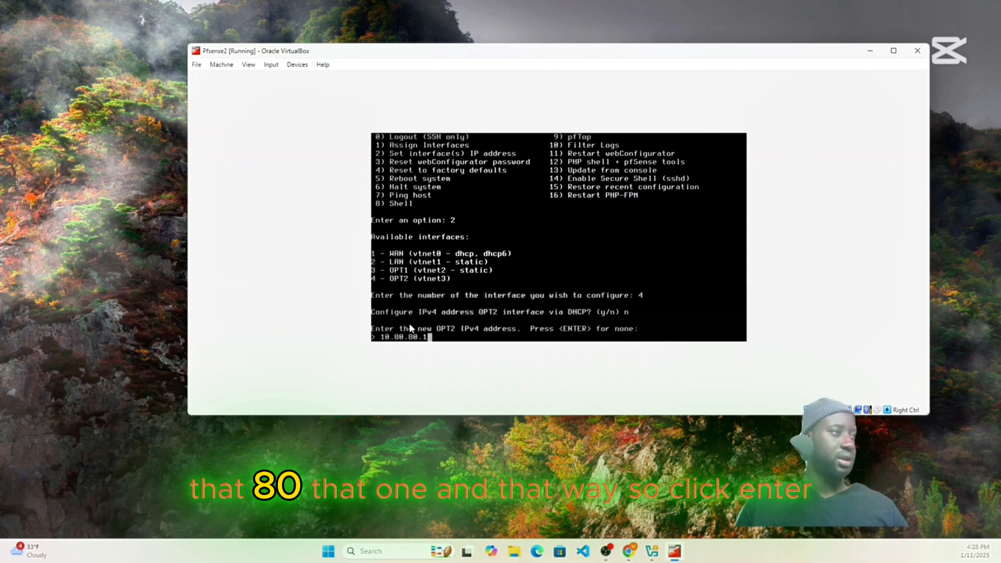
key(Return)
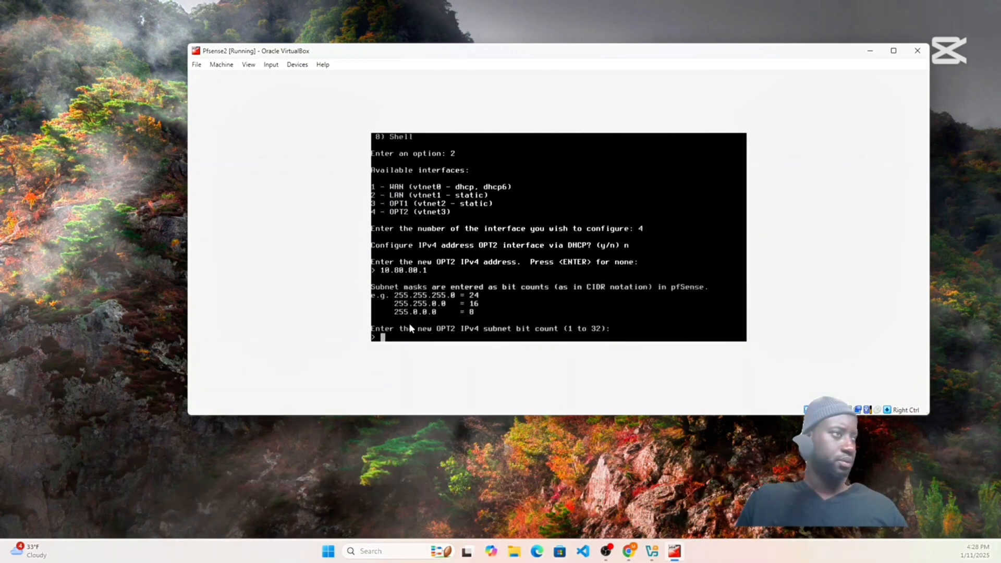
text(24)
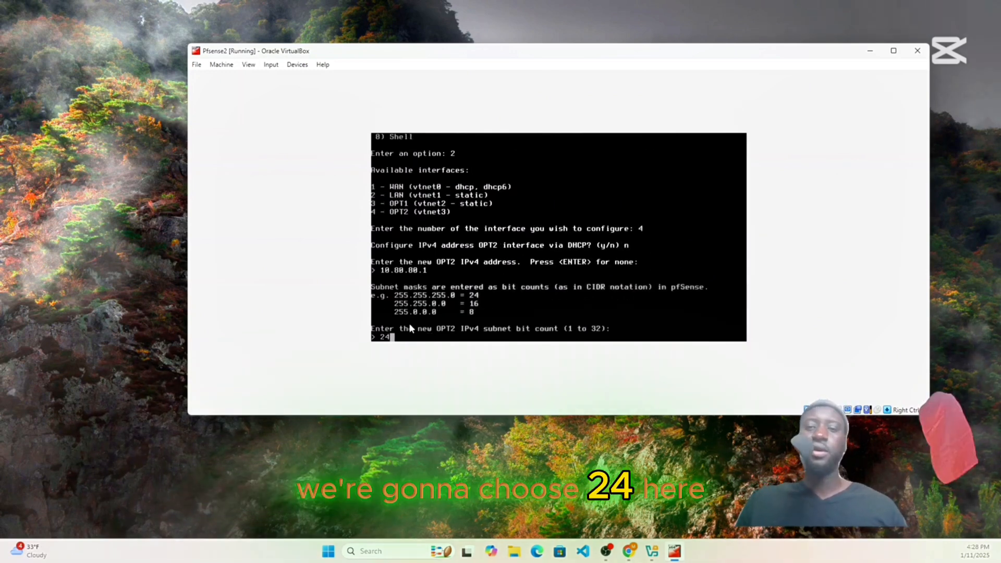
key(Return)
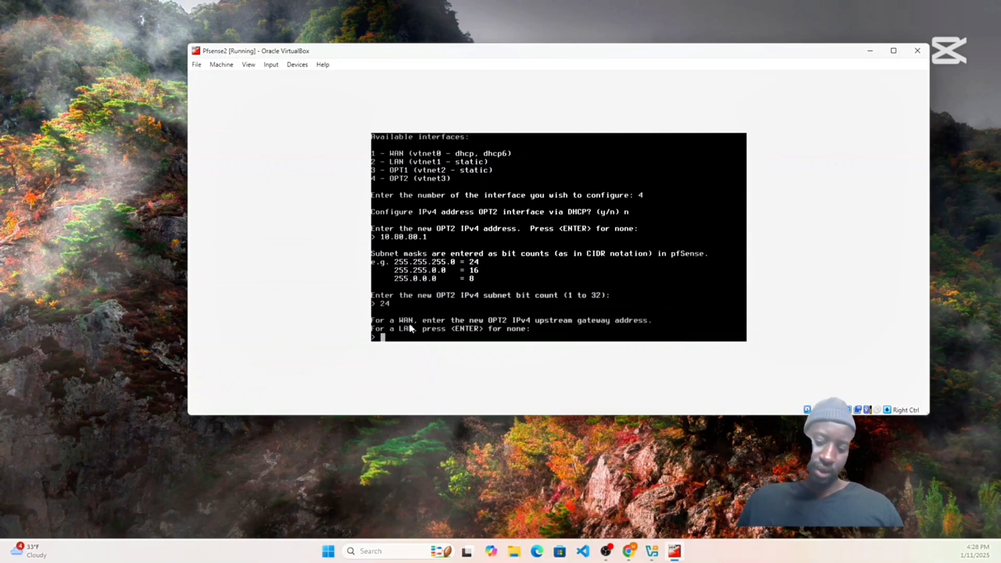
Leave the OPT2 interface without an upstream gateway or IPv6 address, declining IPv6 configuration via DHCP6.
key(Return)
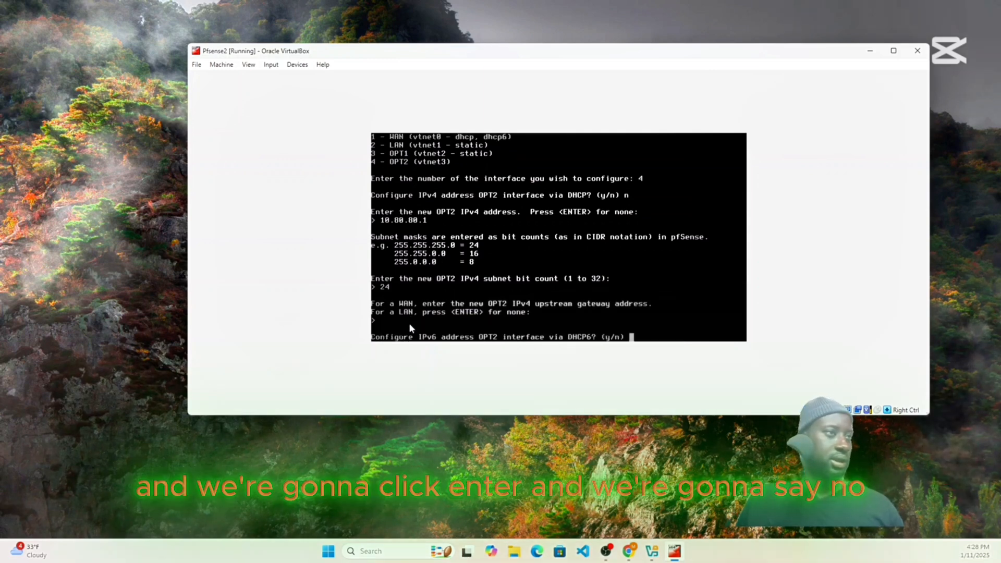
text(n)
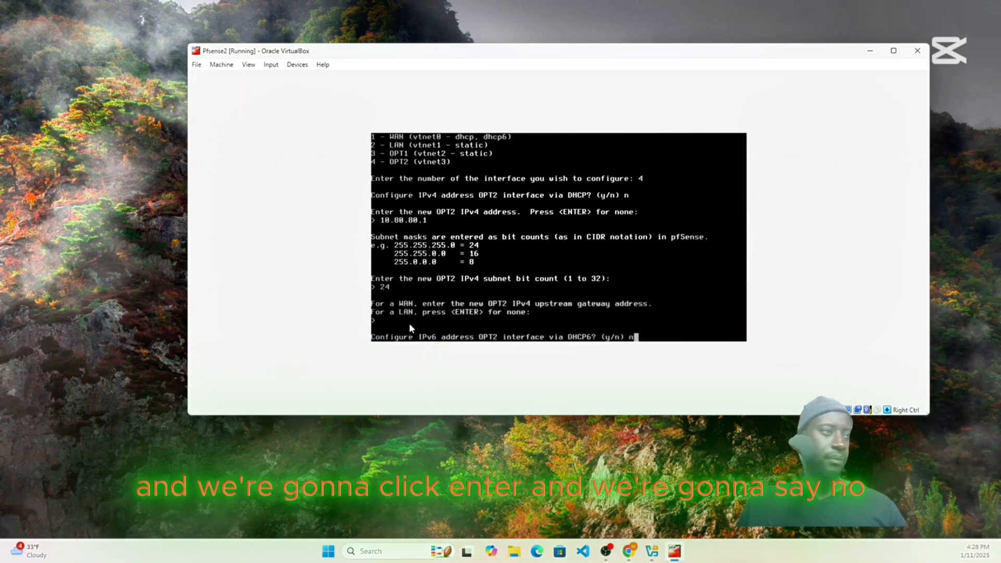
key(Return)
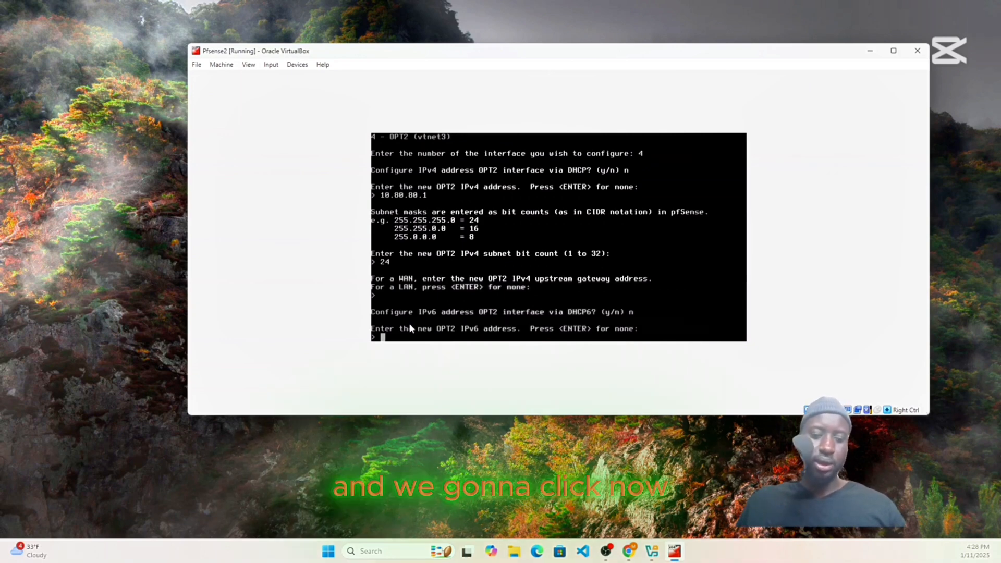
text(n)
key(Return)
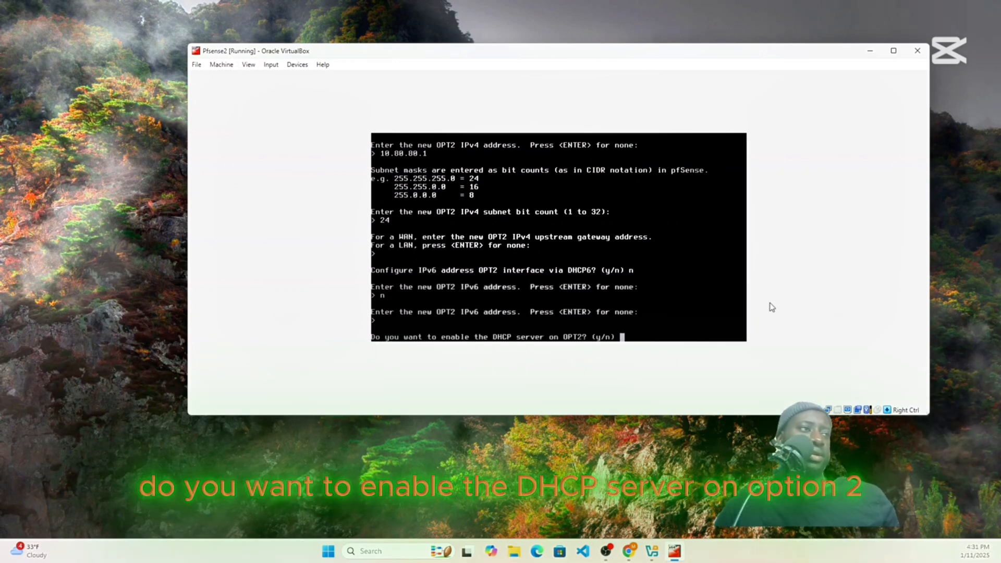
Decline both the DHCP server on OPT2 and reverting the webConfigurator to HTTP, and return to the console's main options.
text(n)
key(Return)
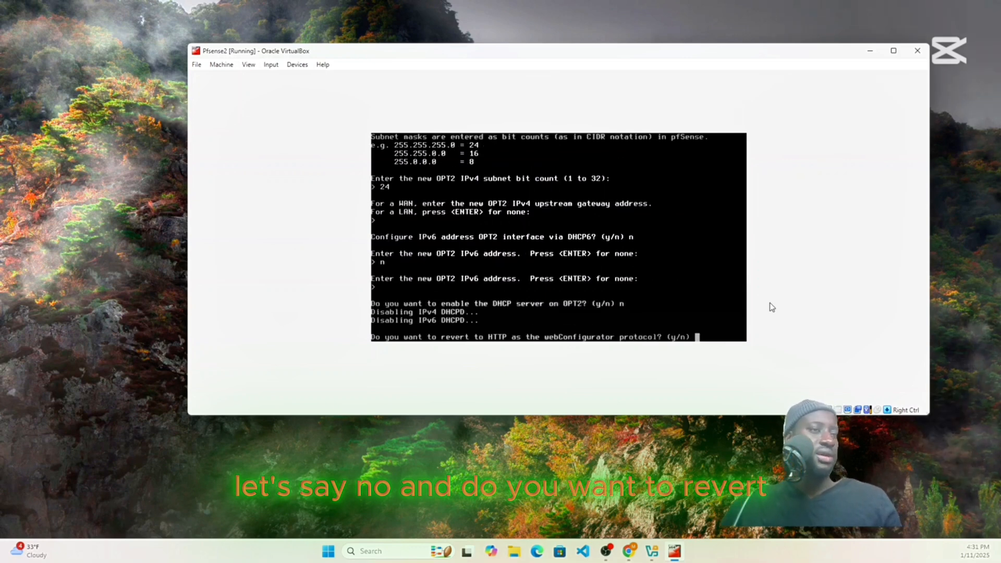
text(n)
key(Return)
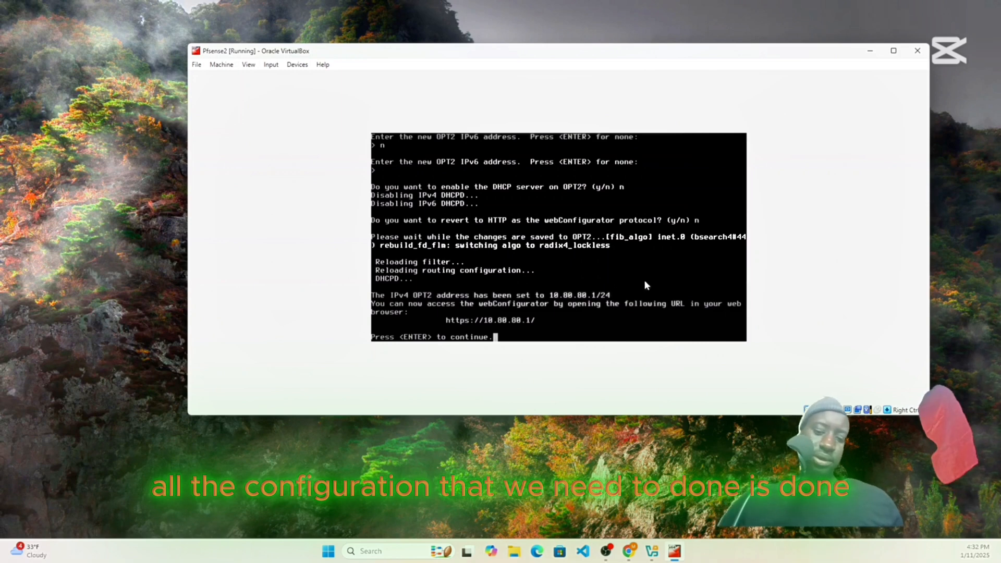
key(Return)
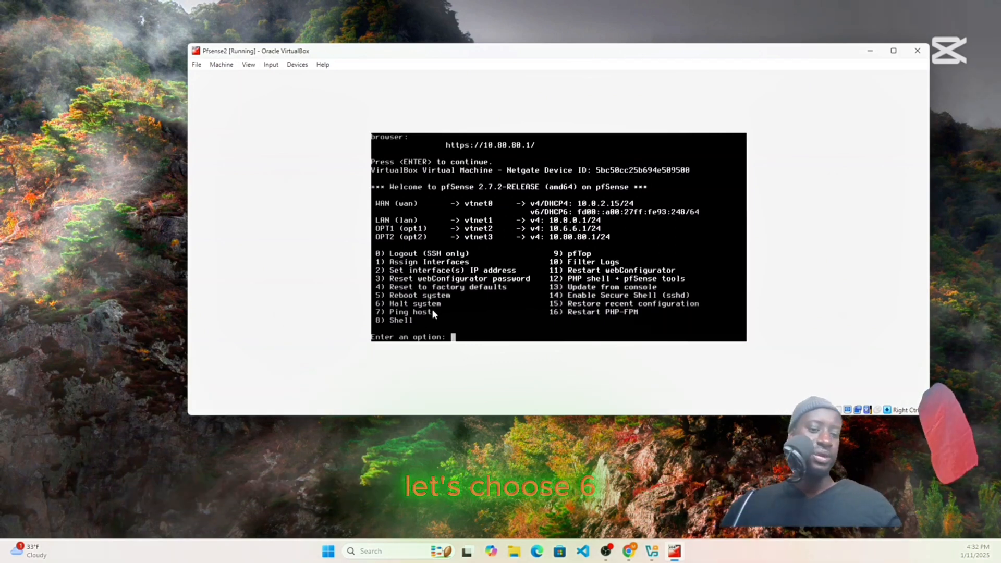
Halt the pfSense system from the console and confirm the shutdown.
text(6)
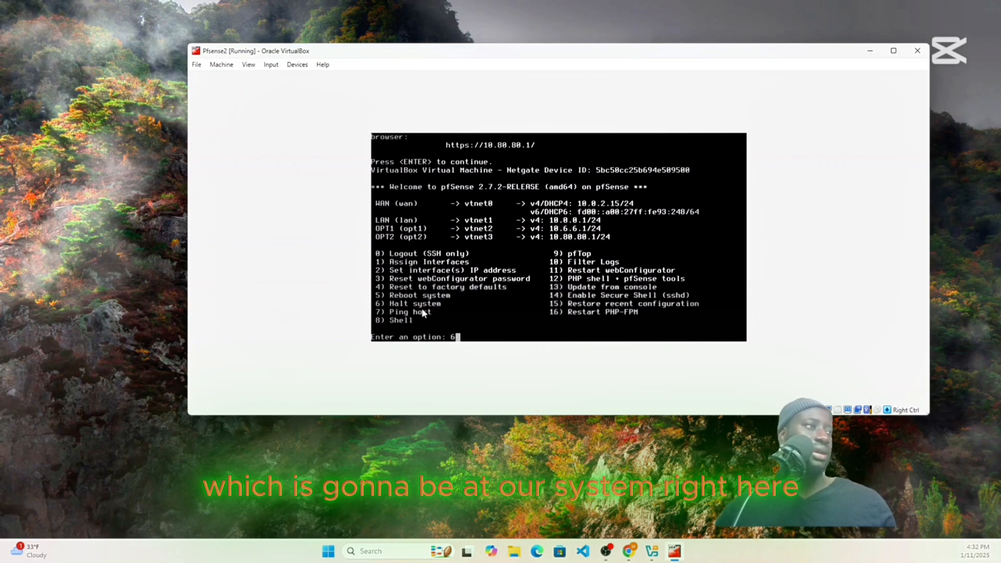
key(Return)
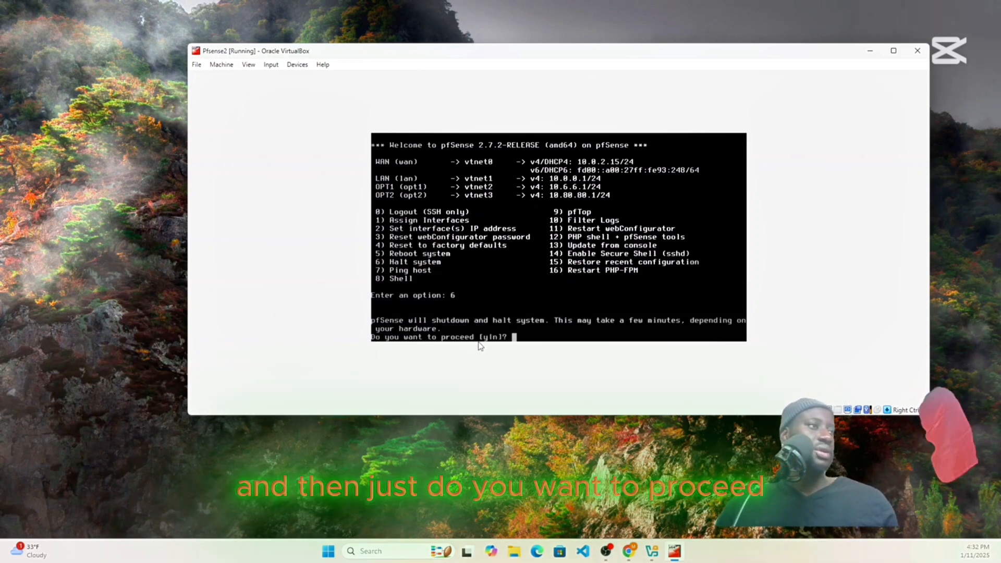
text(y)
key(Return)
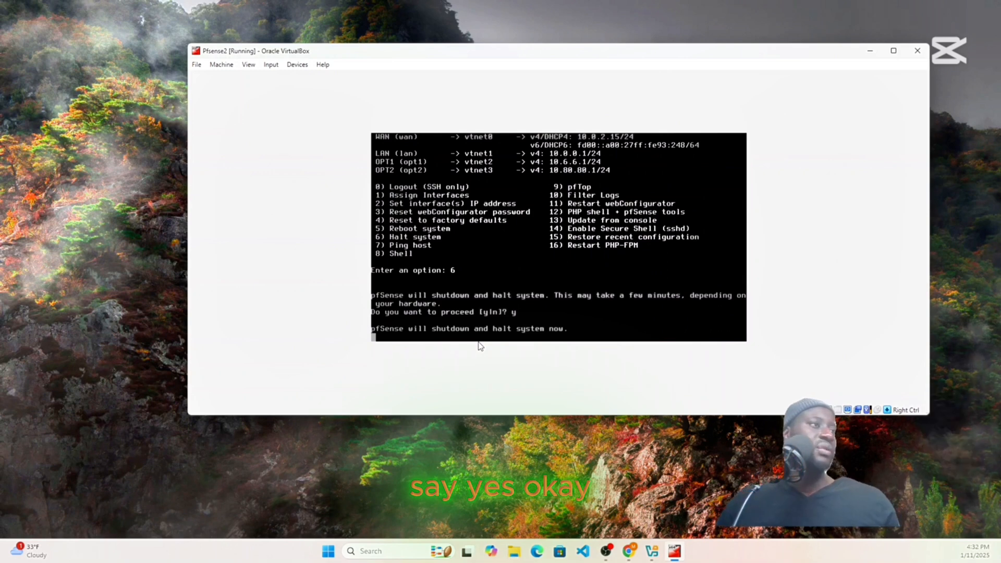